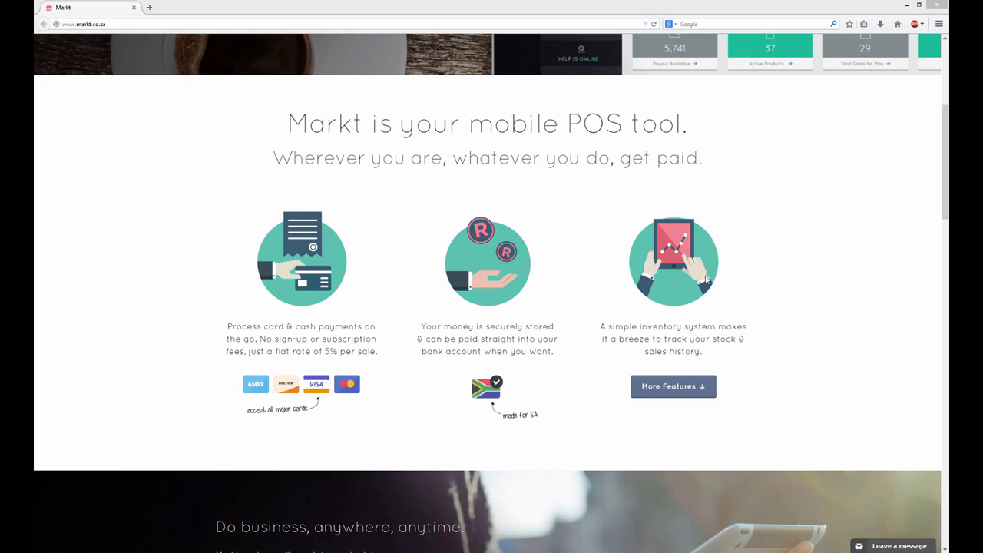
Move the reference icon to the left part of the canvas and check the canvas size.
{"action": "left_click", "coordinate": [363, 290]}
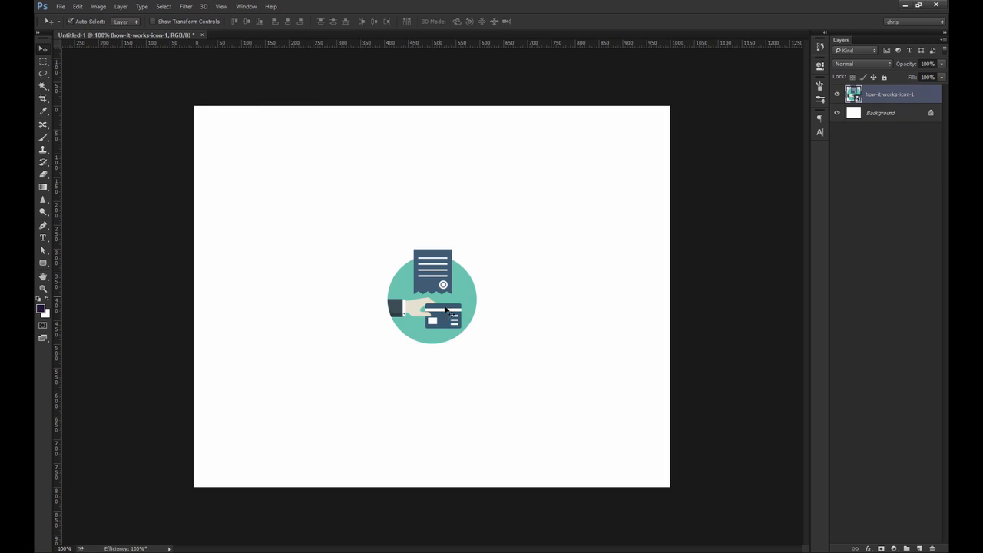
{"action": "left_click_drag", "start_coordinate": [456, 310], "coordinate": [331, 312]}
{"action": "key", "text": "ctrl+alt+c"}
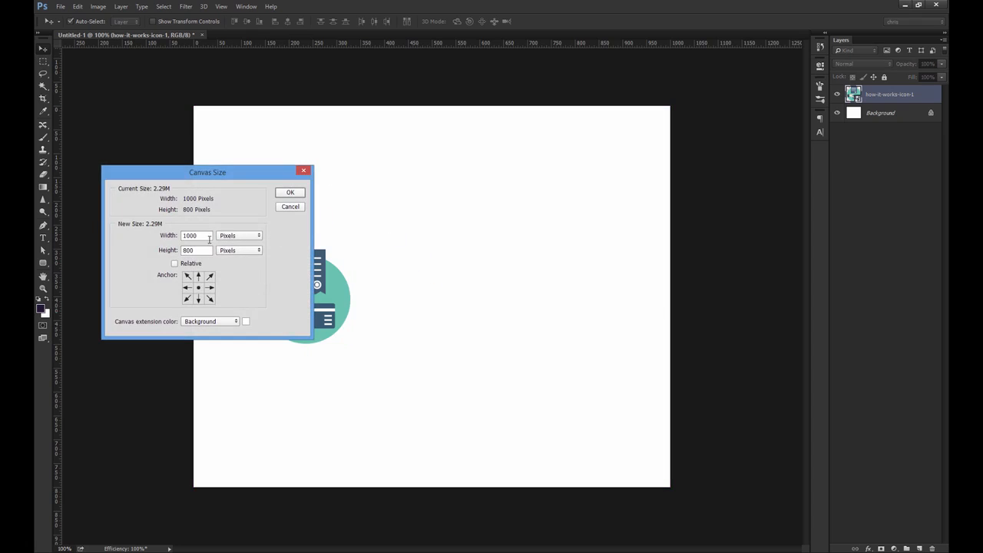
{"action": "left_click", "coordinate": [291, 207]}
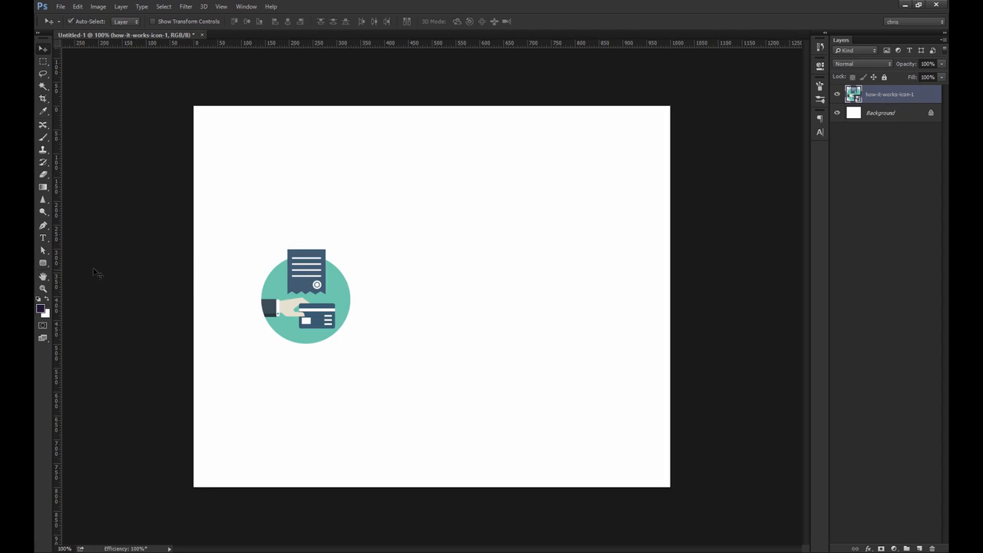
Create a 185 by 185 px circle with the Ellipse tool and place it to the right of the reference icon, level with its circle.
{"action": "left_click_drag", "start_coordinate": [43, 263], "coordinate": [77, 279]}
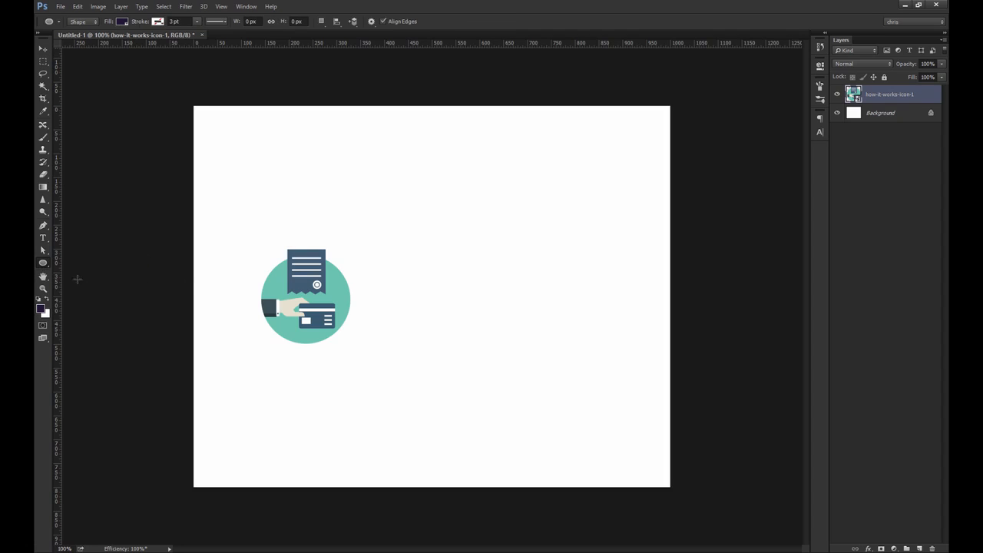
{"action": "left_click_drag", "start_coordinate": [410, 262], "coordinate": [524, 371]}
{"action": "key", "text": "ctrl+z"}
{"action": "left_click", "coordinate": [439, 309]}
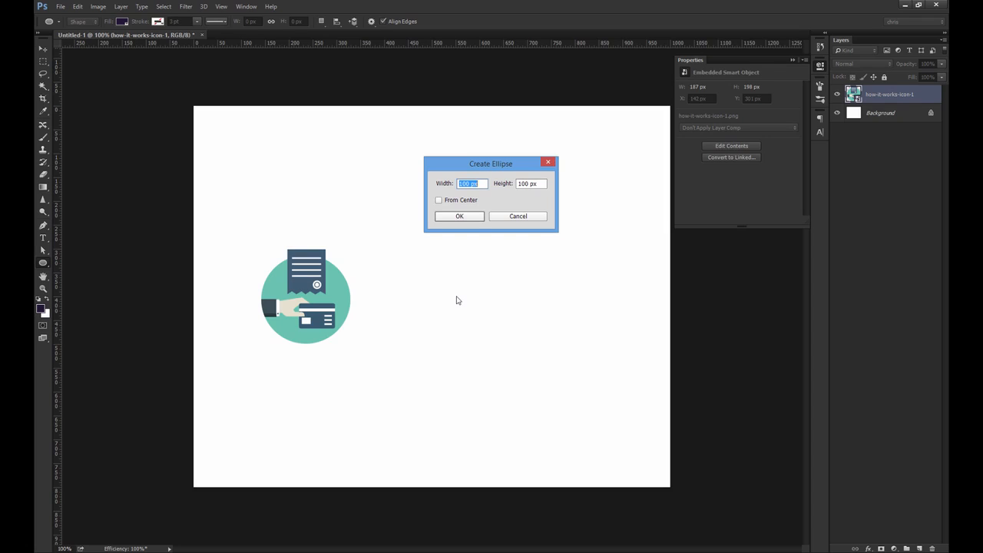
{"action": "type", "text": "185"}
{"action": "key", "text": "Tab"}
{"action": "type", "text": "185"}
{"action": "key", "text": "Return"}
{"action": "key", "text": "v"}
{"action": "left_click_drag", "start_coordinate": [483, 343], "coordinate": [480, 290]}
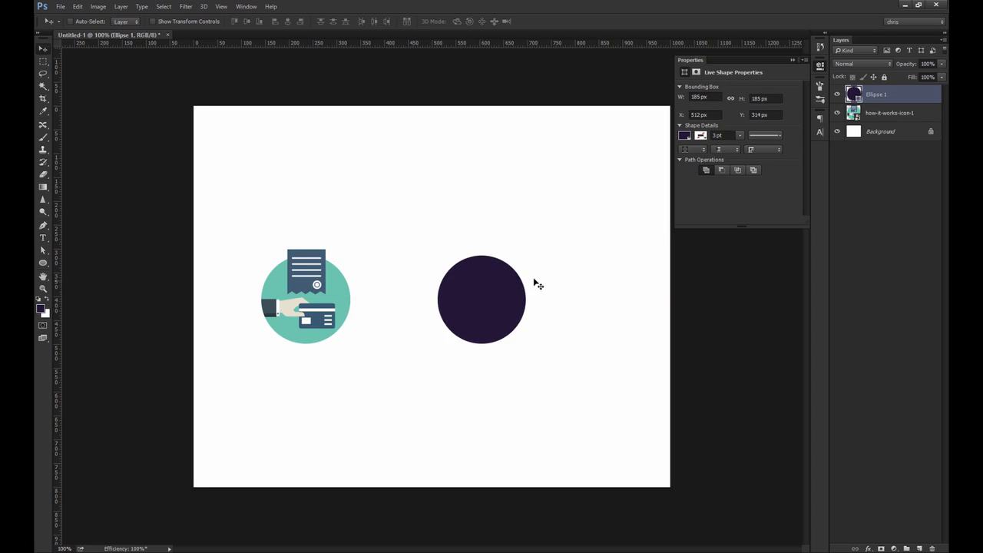
Set the new circle's fill colour to 5b82c3.
{"action": "left_click", "coordinate": [820, 66]}
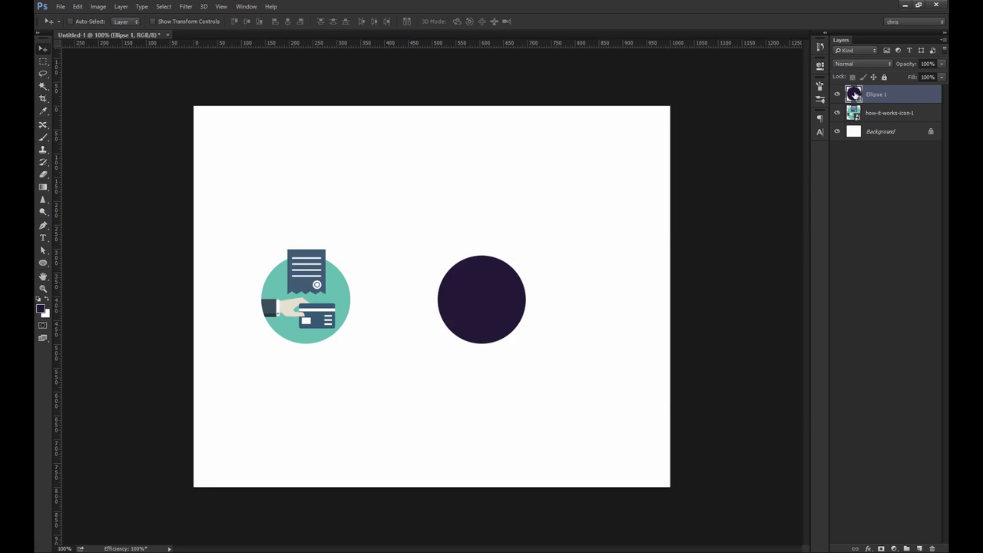
{"action": "double_click", "coordinate": [853, 94]}
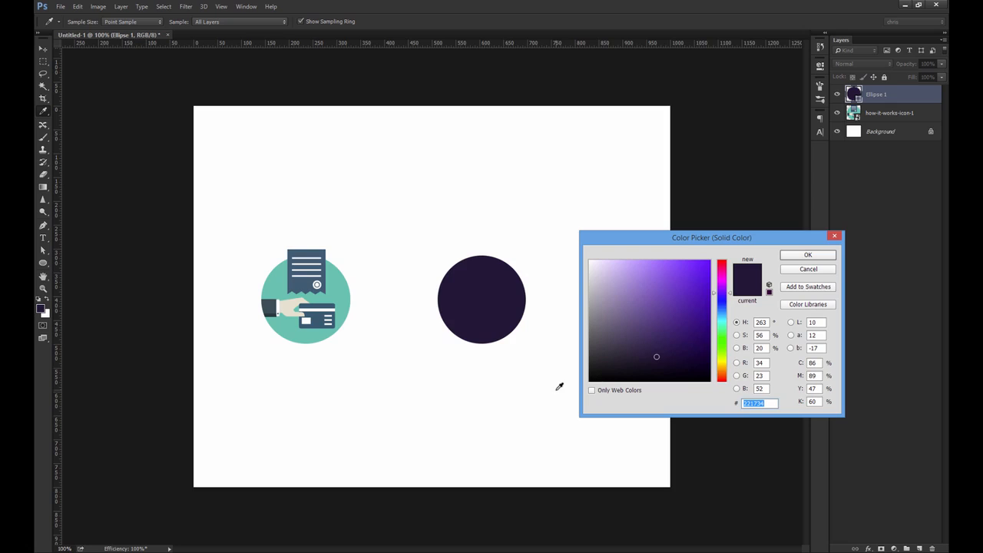
{"action": "left_click", "coordinate": [345, 294]}
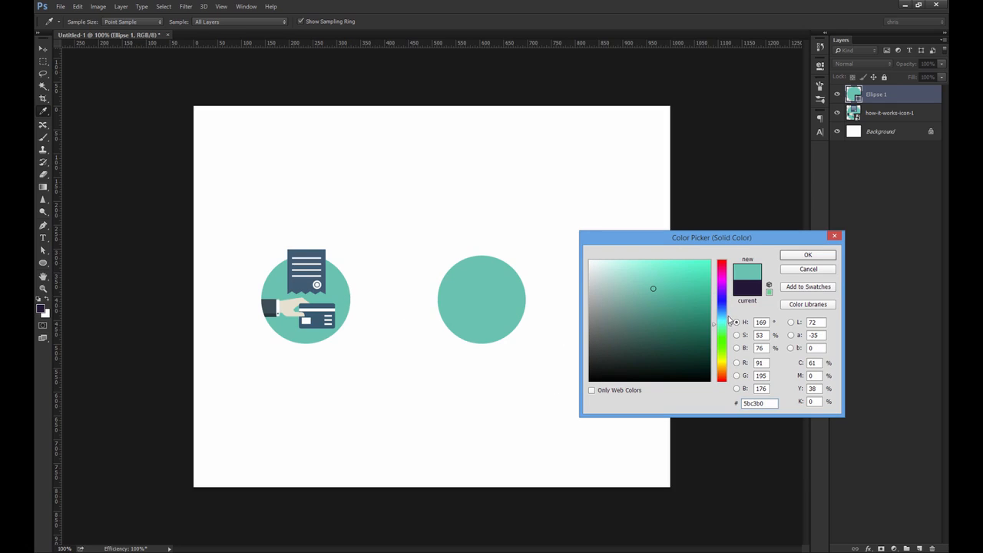
{"action": "mouse_move", "coordinate": [729, 320]}
{"action": "left_mouse_down"}
{"action": "mouse_move", "coordinate": [731, 298]}
{"action": "mouse_move", "coordinate": [732, 315]}
{"action": "left_mouse_up"}
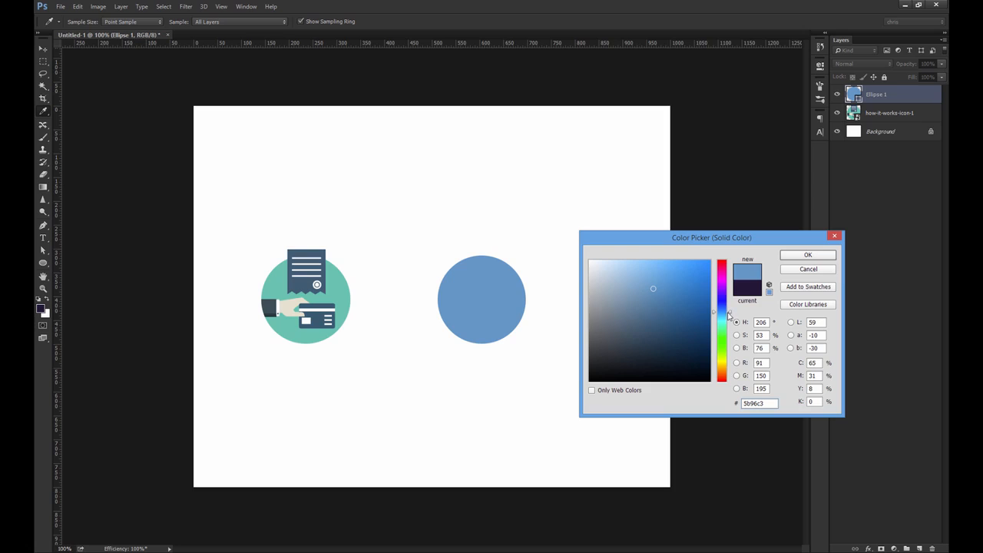
{"action": "left_click_drag", "start_coordinate": [771, 403], "coordinate": [715, 400]}
{"action": "type", "text": "5b82c3"}
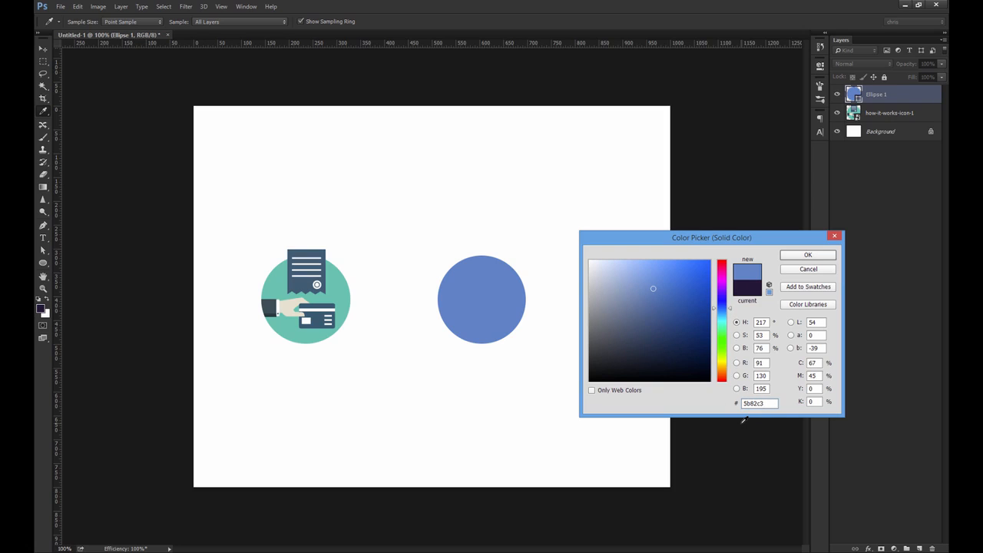
{"action": "left_click", "coordinate": [817, 258]}
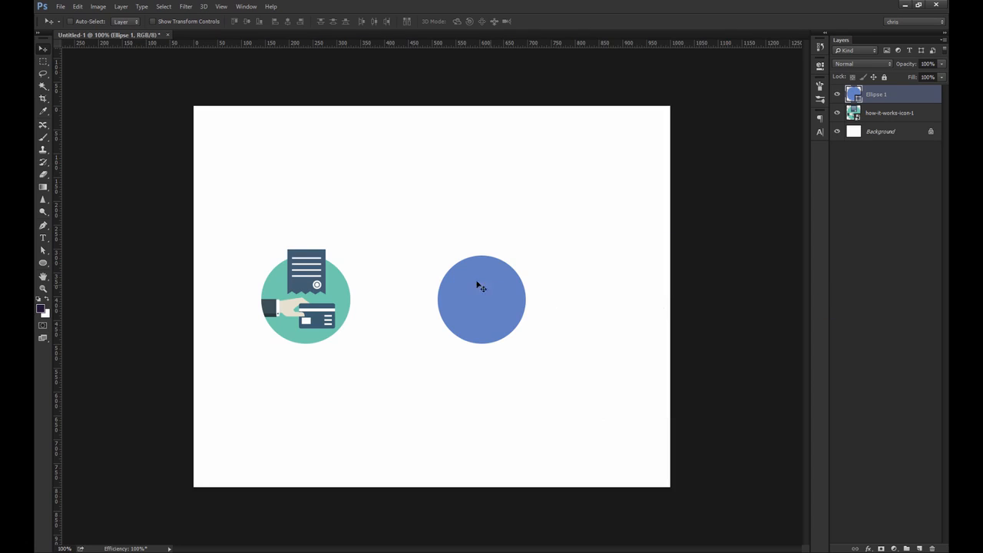
Create an 80 by 95 px rectangle and place it over the top of the blue circle, slightly protruding above it.
{"action": "left_click_drag", "start_coordinate": [43, 263], "coordinate": [82, 266]}
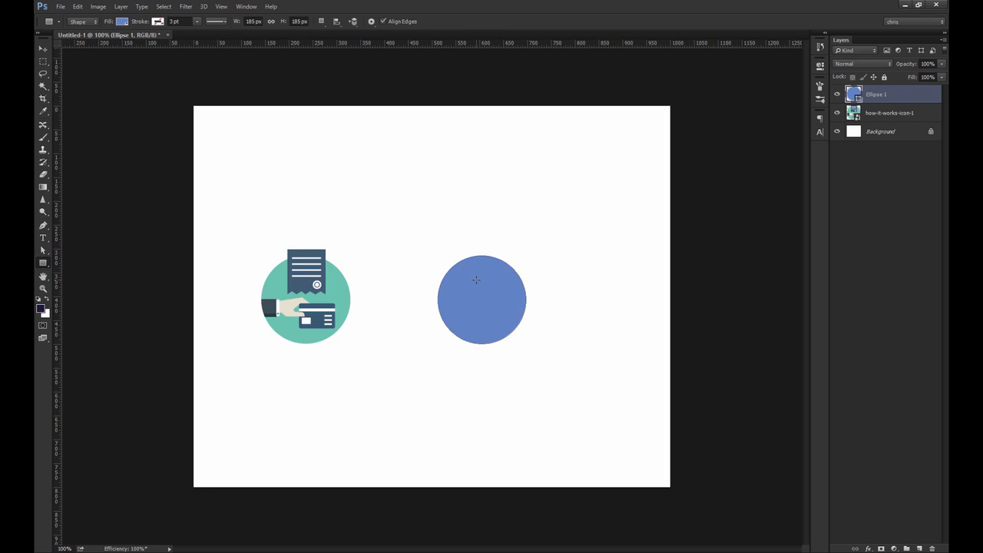
{"action": "left_click", "coordinate": [497, 302]}
{"action": "type", "text": "80"}
{"action": "key", "text": "Tab"}
{"action": "type", "text": "95"}
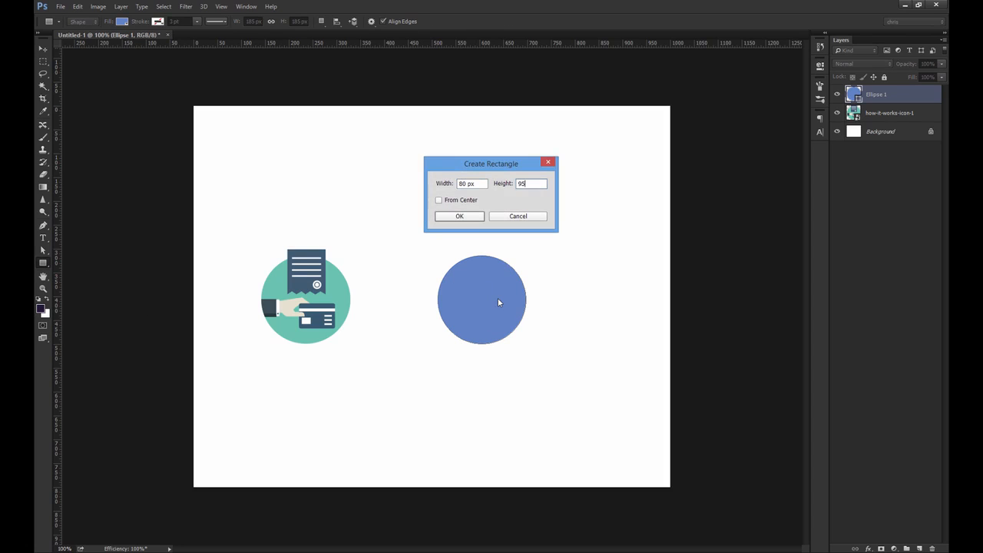
{"action": "key", "text": "Return"}
{"action": "key", "text": "v"}
{"action": "left_click_drag", "start_coordinate": [544, 268], "coordinate": [530, 240]}
Set the rectangle's fill to the white of the canvas background.
{"action": "double_click", "coordinate": [856, 96]}
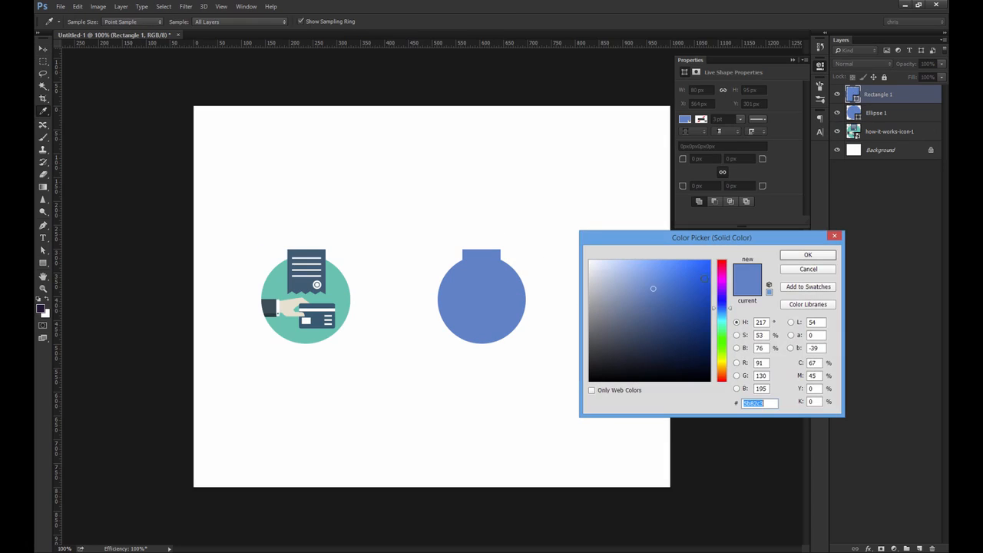
{"action": "left_click", "coordinate": [511, 202]}
{"action": "key", "text": "Return"}
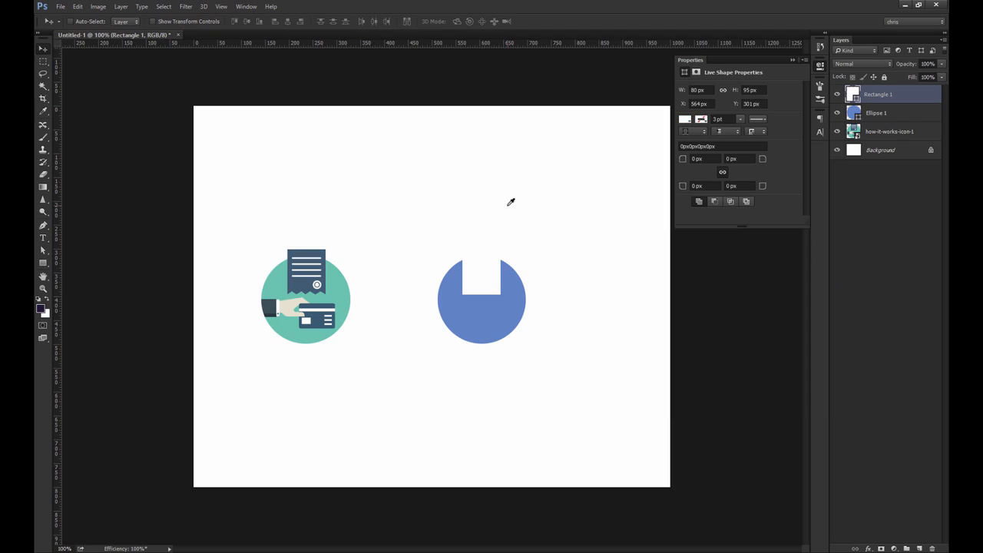
Centre the white rectangle horizontally on the blue circle and reposition it vertically at Y 304 px.
{"action": "left_click", "coordinate": [521, 300], "text": "ctrl+shift"}
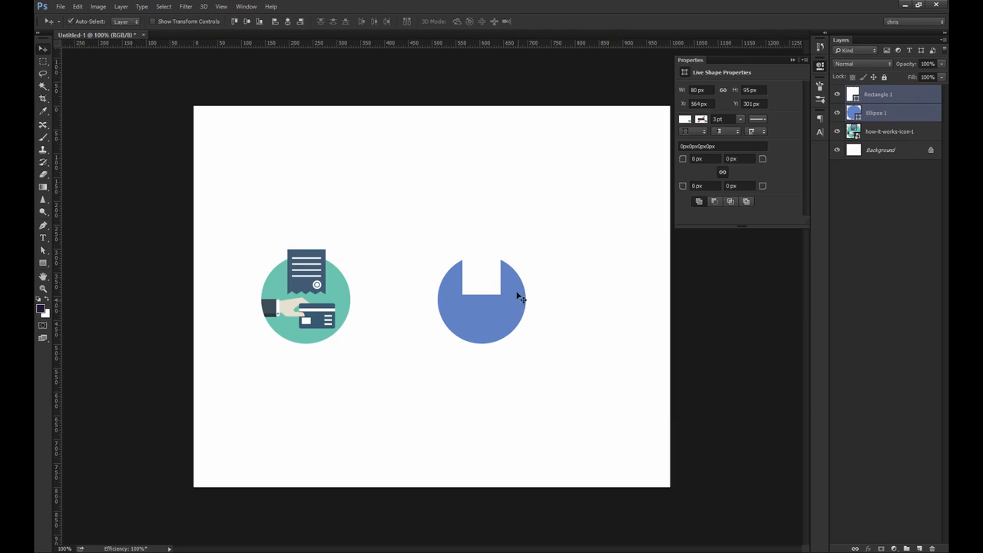
{"action": "left_click", "coordinate": [288, 22]}
{"action": "left_click", "coordinate": [852, 97]}
{"action": "mouse_move", "coordinate": [533, 233]}
{"action": "left_mouse_down"}
{"action": "mouse_move", "coordinate": [530, 255]}
{"action": "mouse_move", "coordinate": [531, 244]}
{"action": "left_mouse_up"}
{"action": "key", "text": "shift+Up"}
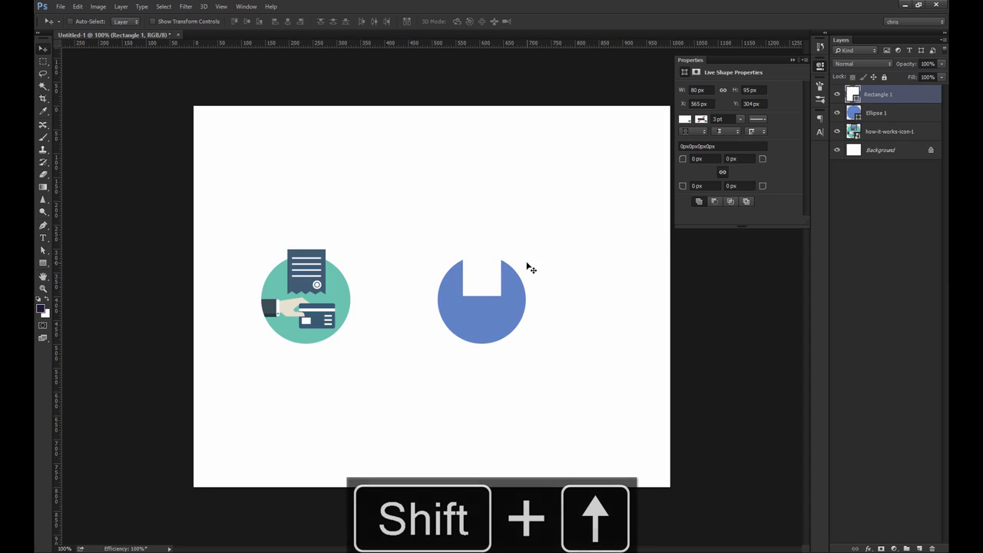
Place seven vertical guides 10 px apart across the white rectangle, from X 575 to 635 px.
{"action": "key", "text": "z"}
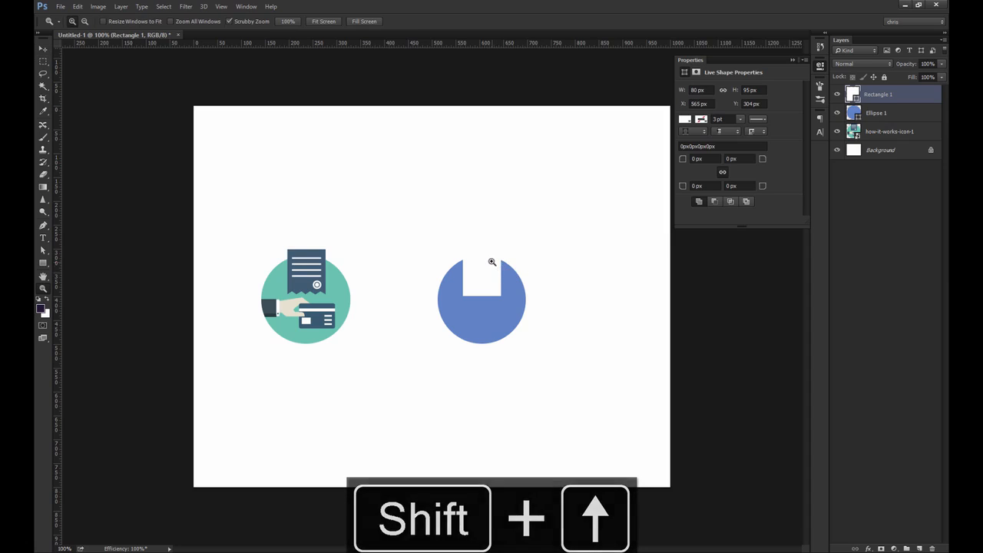
{"action": "left_click_drag", "start_coordinate": [489, 261], "coordinate": [538, 356]}
{"action": "key", "text": "v"}
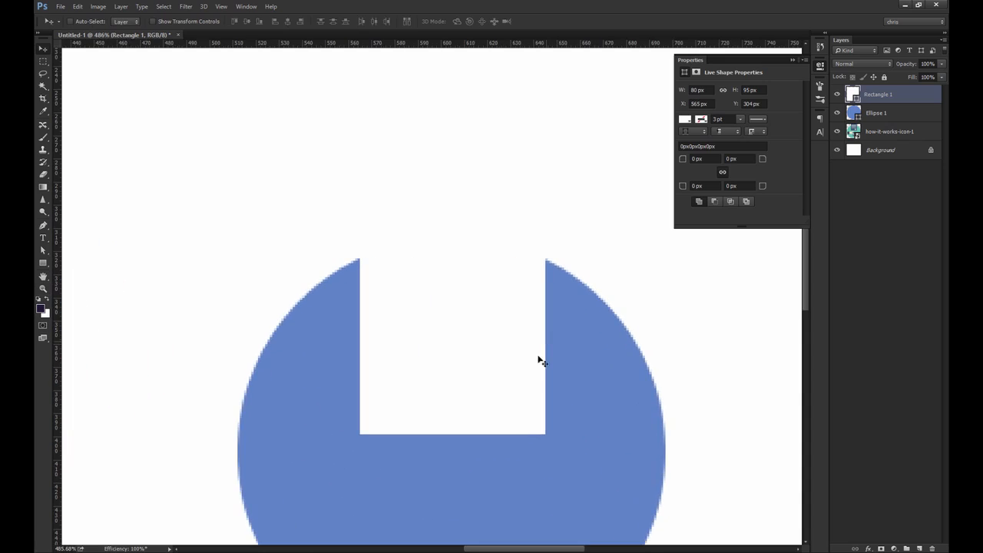
{"action": "left_click_drag", "start_coordinate": [479, 392], "coordinate": [466, 297]}
{"action": "key", "text": "z"}
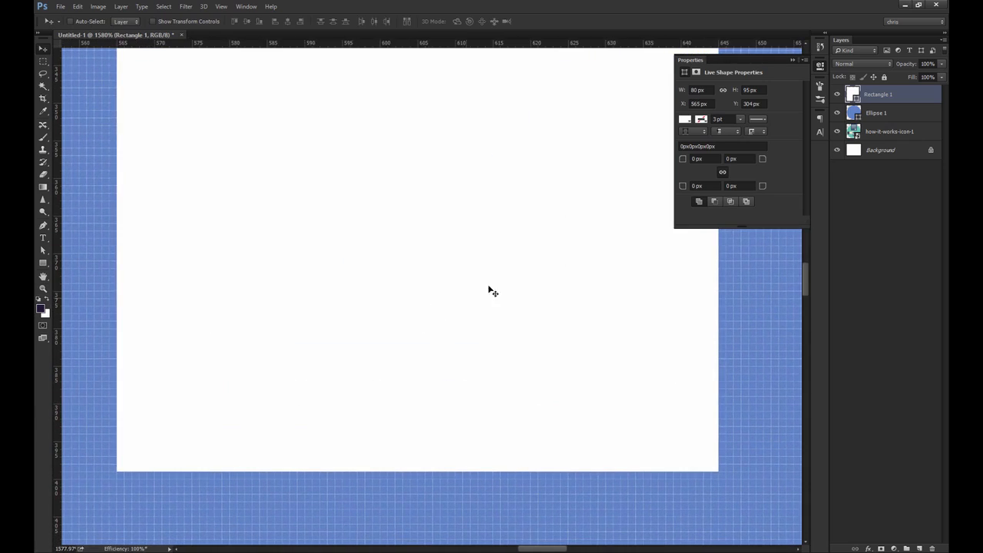
{"action": "left_click", "coordinate": [820, 67]}
{"action": "key", "text": "a"}
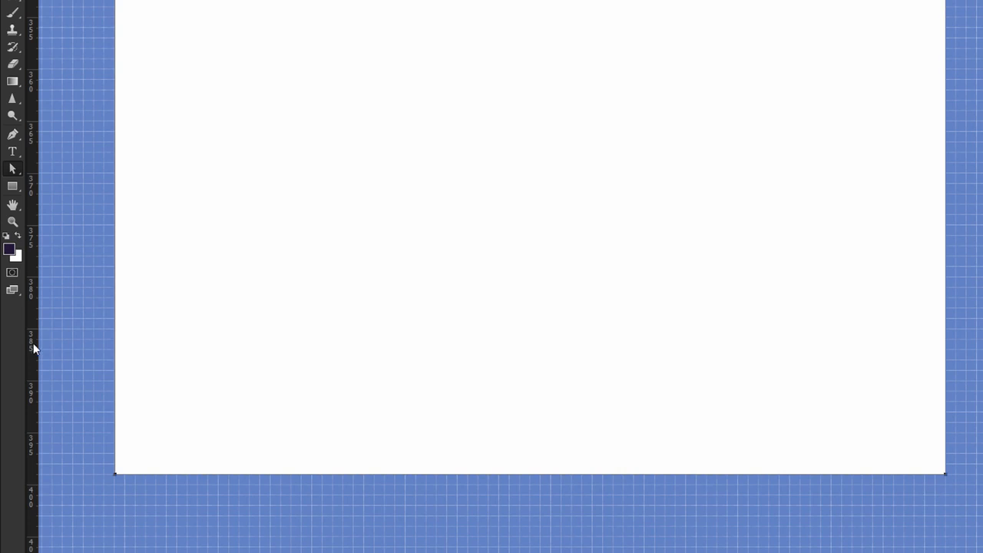
{"action": "left_click_drag", "start_coordinate": [33, 343], "coordinate": [218, 372]}
{"action": "left_click_drag", "start_coordinate": [33, 437], "coordinate": [321, 443]}
{"action": "left_click_drag", "start_coordinate": [34, 458], "coordinate": [536, 485]}
{"action": "left_click_drag", "start_coordinate": [34, 430], "coordinate": [633, 476]}
{"action": "left_click_drag", "start_coordinate": [34, 459], "coordinate": [737, 505]}
{"action": "left_click_drag", "start_coordinate": [36, 441], "coordinate": [841, 495]}
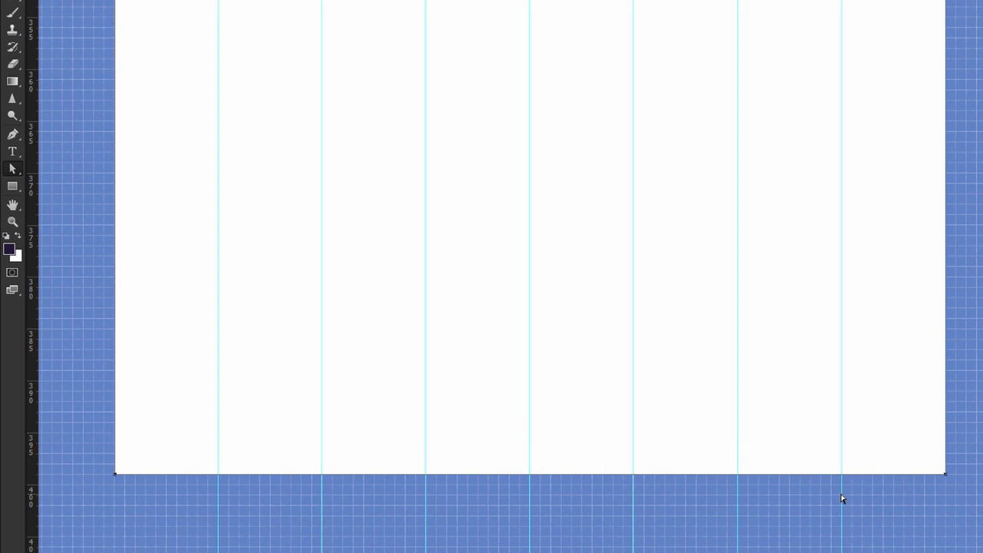
Add anchor points on the rectangle's bottom edge at the first three guides, X 575, 585 and 595 px, and convert them to corner points.
{"action": "scroll", "coordinate": [841, 499], "scroll_direction": "down", "scroll_amount": 3}
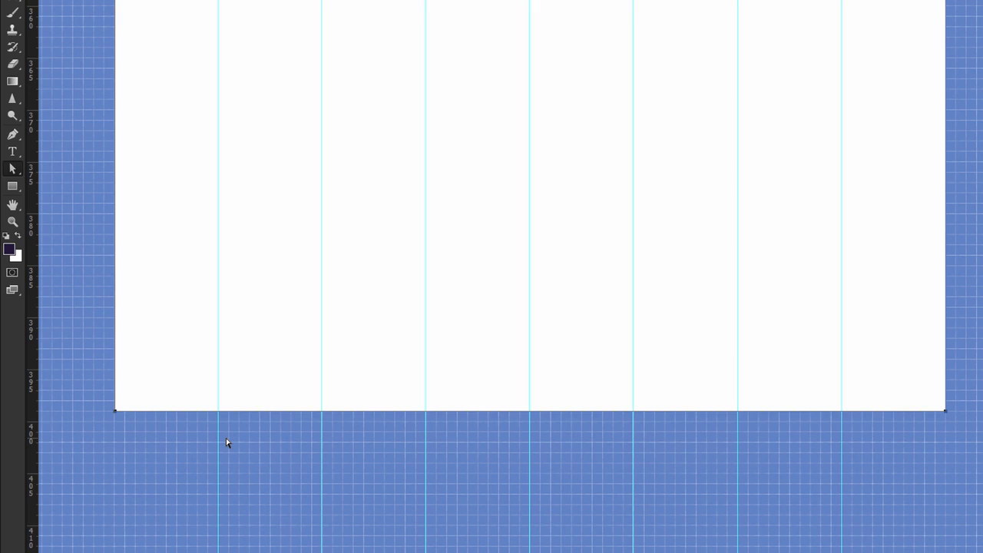
{"action": "key", "text": "z"}
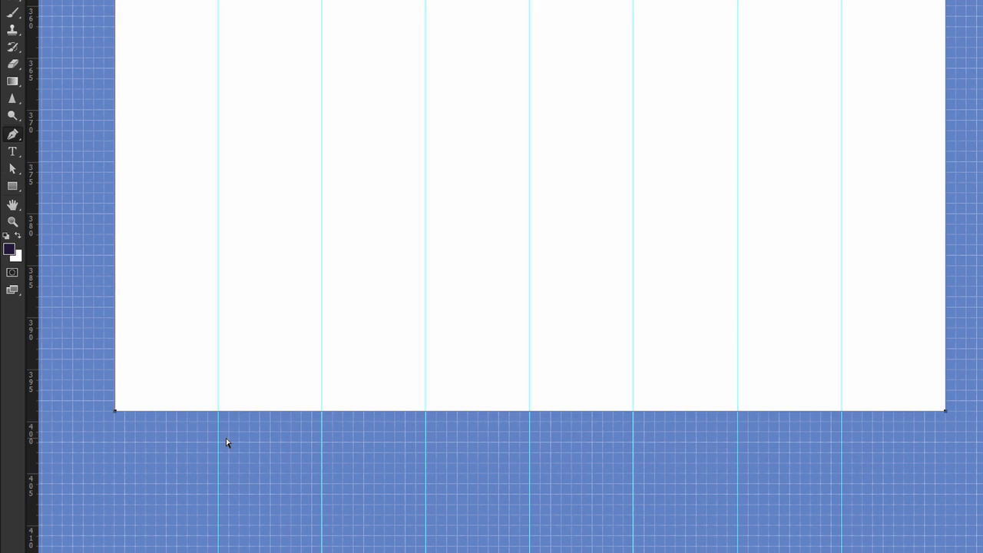
{"action": "left_click", "coordinate": [191, 428]}
{"action": "key", "text": "p"}
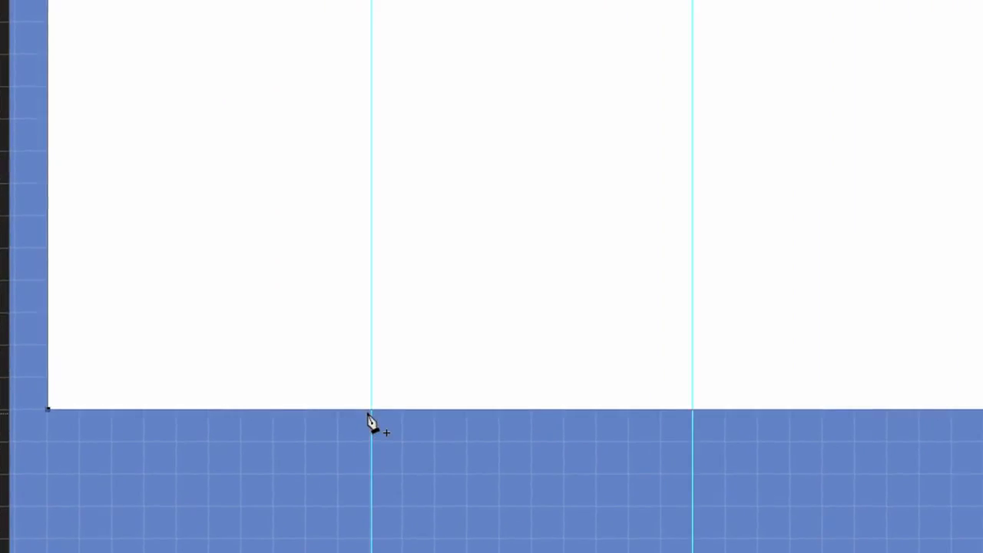
{"action": "left_click", "coordinate": [516, 413]}
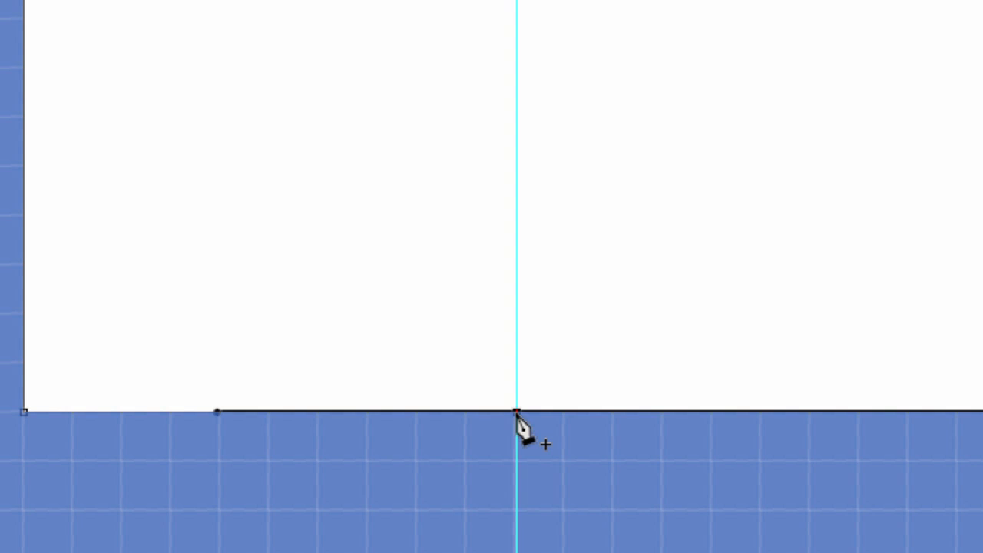
{"action": "left_click", "coordinate": [516, 413], "text": "ctrl"}
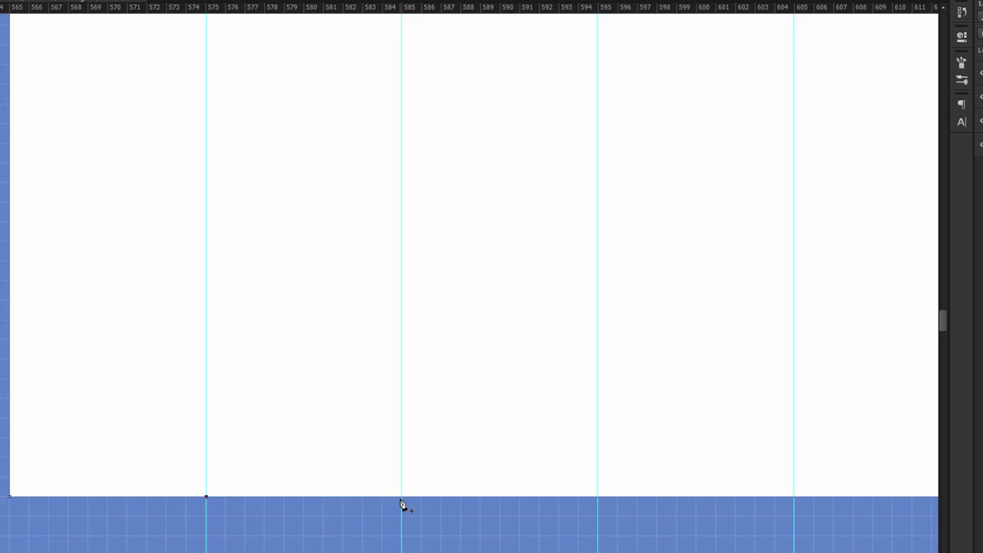
{"action": "left_click", "coordinate": [403, 498]}
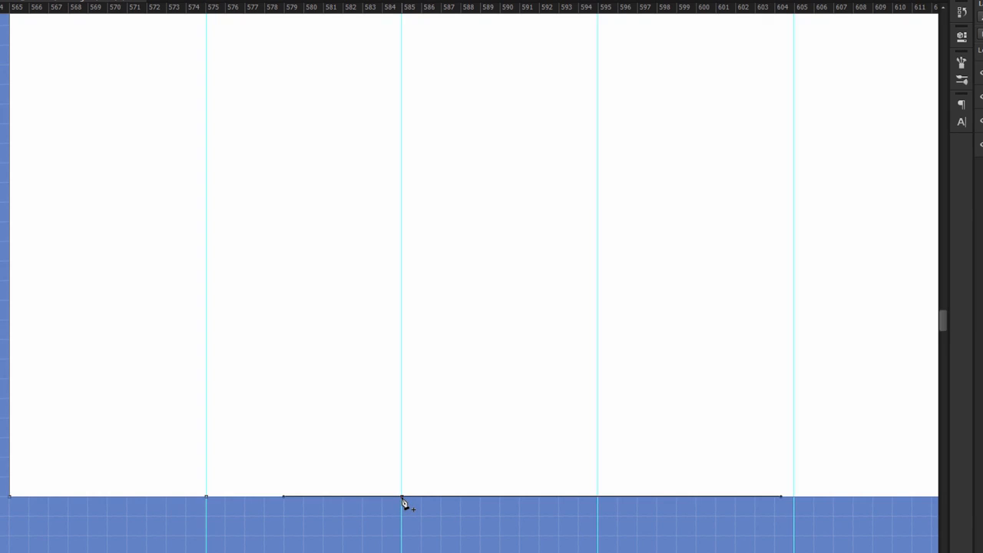
{"action": "left_click", "coordinate": [402, 499], "text": "ctrl"}
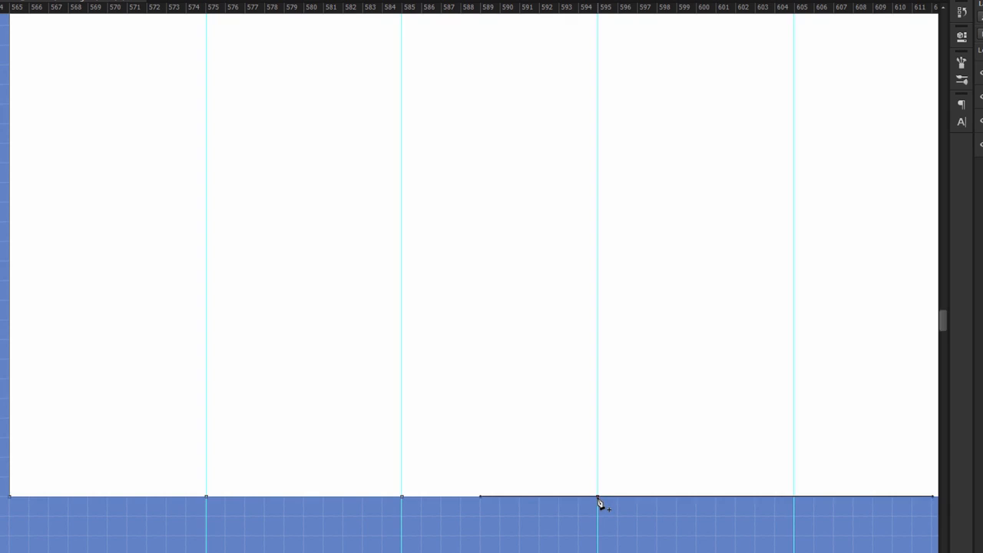
Add corner anchor points on the rectangle's bottom edge at the remaining four guides, from X 605 to 635 px.
{"action": "left_click_drag", "start_coordinate": [608, 503], "coordinate": [323, 458]}
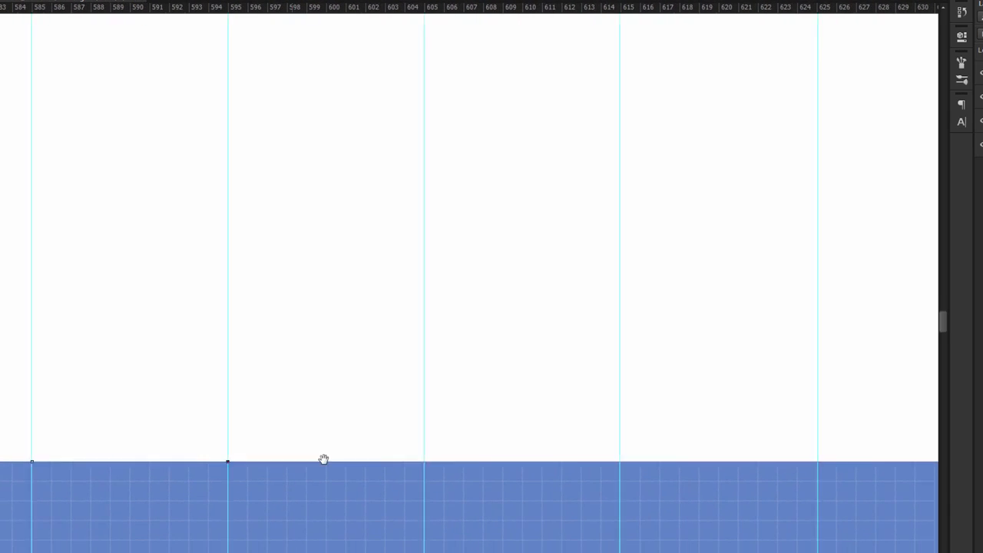
{"action": "left_click", "coordinate": [414, 461]}
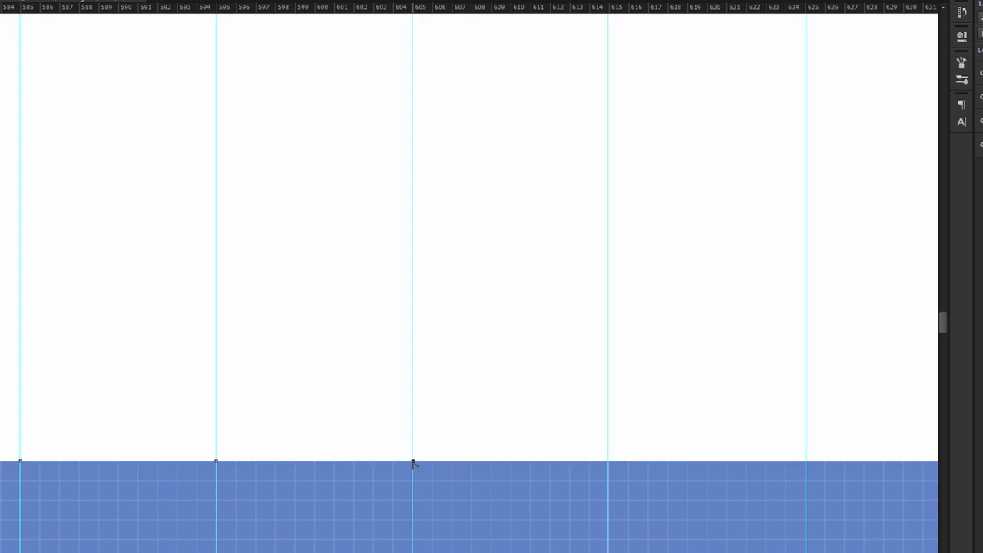
{"action": "left_click", "coordinate": [609, 462]}
{"action": "left_click_drag", "start_coordinate": [755, 474], "coordinate": [227, 444]}
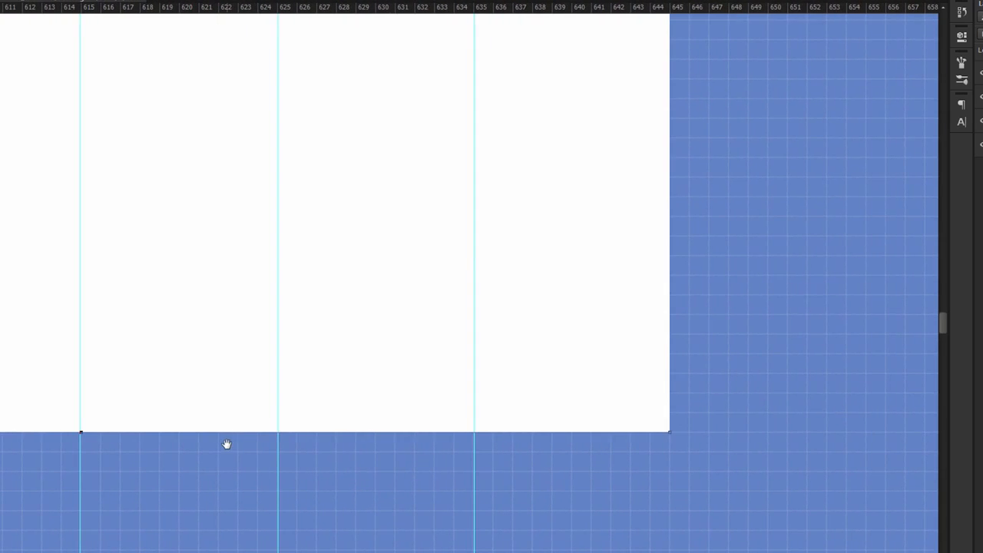
{"action": "left_click", "coordinate": [278, 435]}
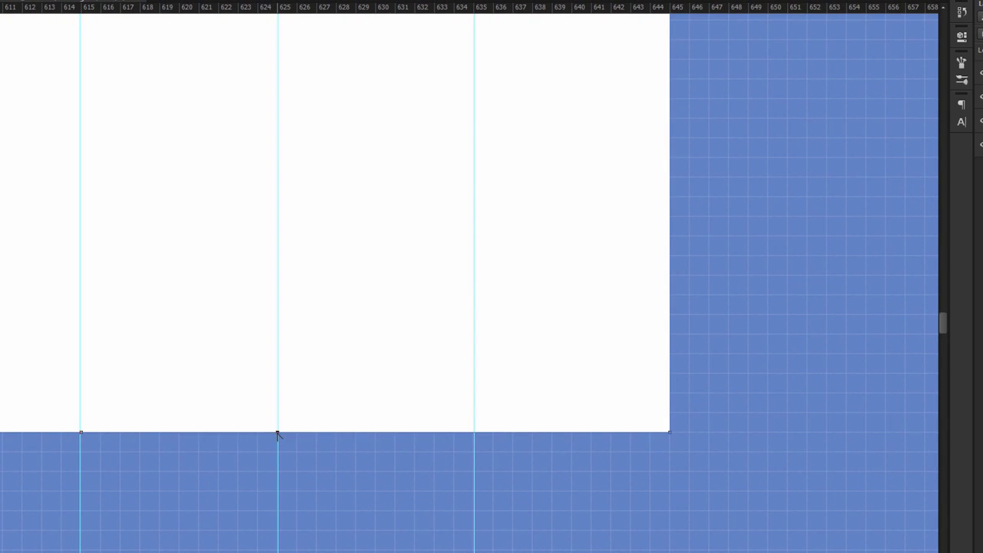
{"action": "left_click", "coordinate": [474, 435]}
{"action": "key", "text": "ctrl+0"}
{"action": "left_click_drag", "start_coordinate": [563, 357], "coordinate": [622, 421]}
{"action": "left_click", "coordinate": [547, 336]}
{"action": "left_click", "coordinate": [355, 307]}
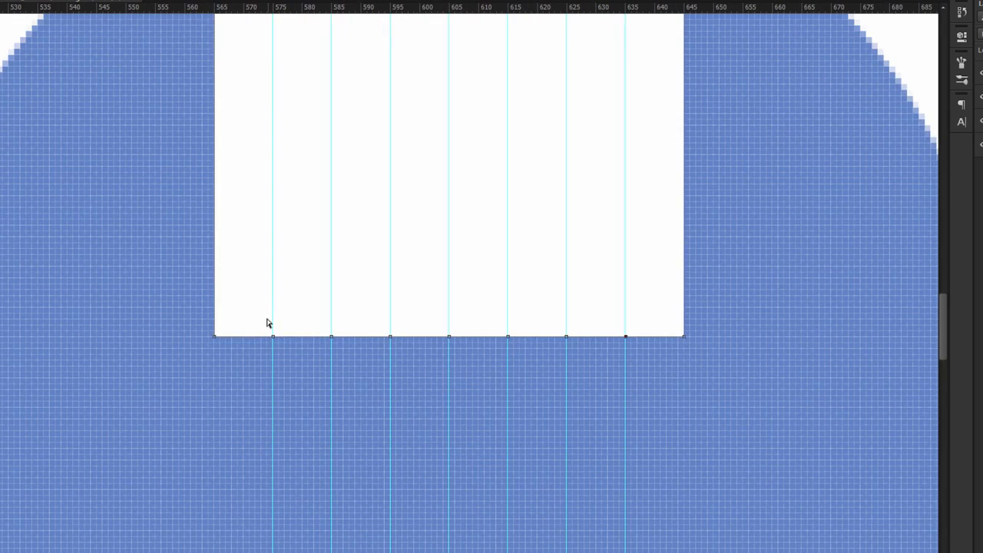
Raise the anchor points at X 575, 595, 615 and 635 px by 10 px to form a zigzag bottom edge.
{"action": "key", "text": "shift+Up"}
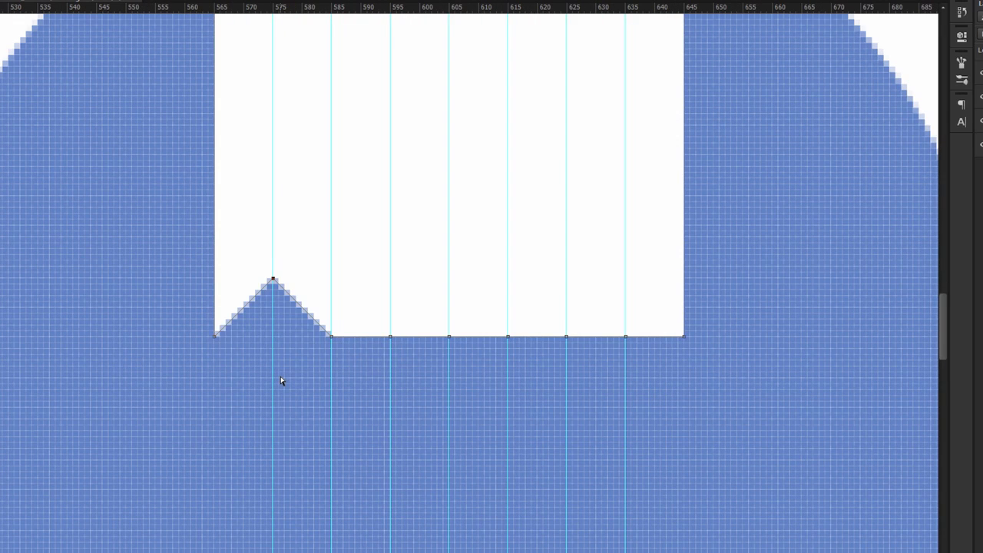
{"action": "left_click", "coordinate": [390, 337]}
{"action": "key", "text": "shift+Up"}
{"action": "left_click_drag", "start_coordinate": [486, 321], "coordinate": [526, 362]}
{"action": "key", "text": "shift+Up"}
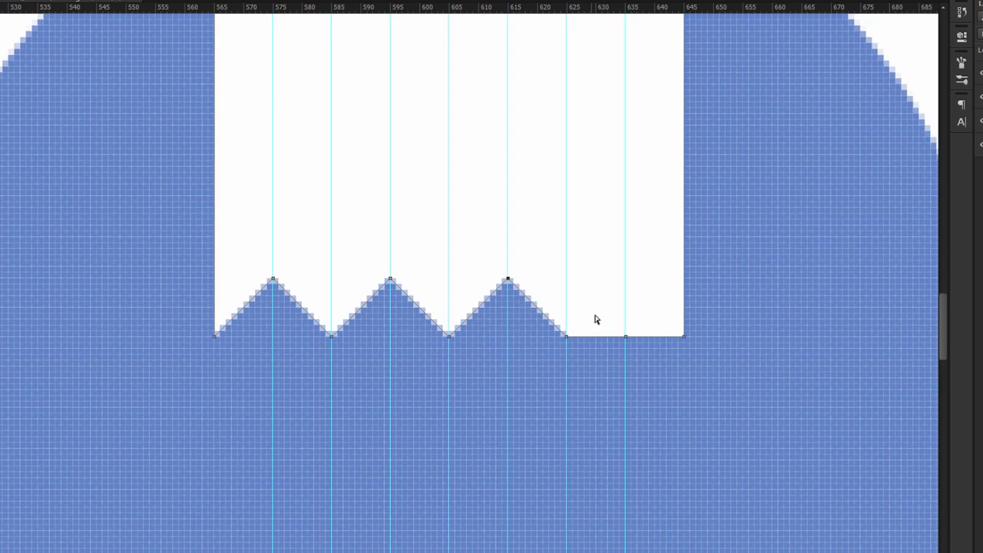
{"action": "left_click_drag", "start_coordinate": [596, 314], "coordinate": [628, 363]}
{"action": "key", "text": "shift+Up"}
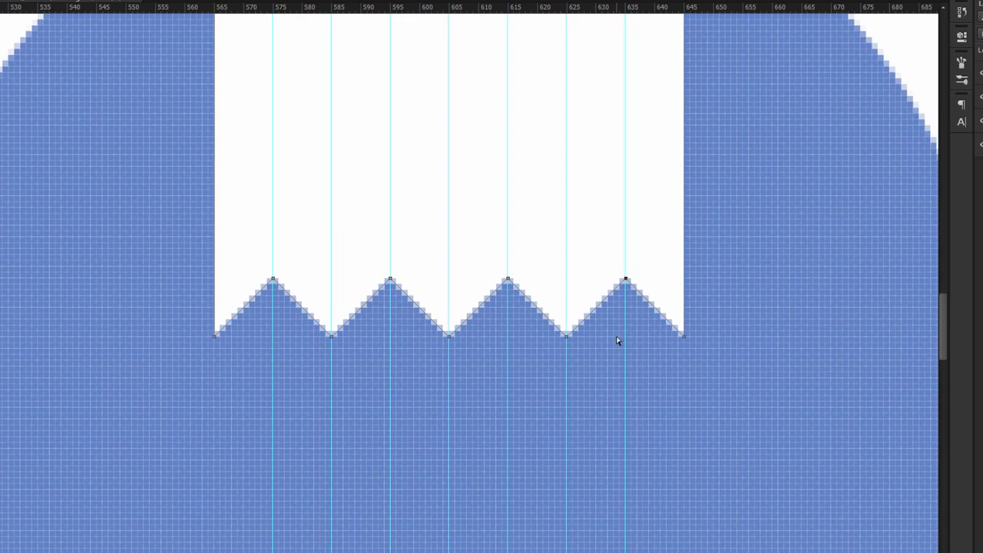
Hide the guides and fit the whole canvas in view.
{"action": "key", "text": "v"}
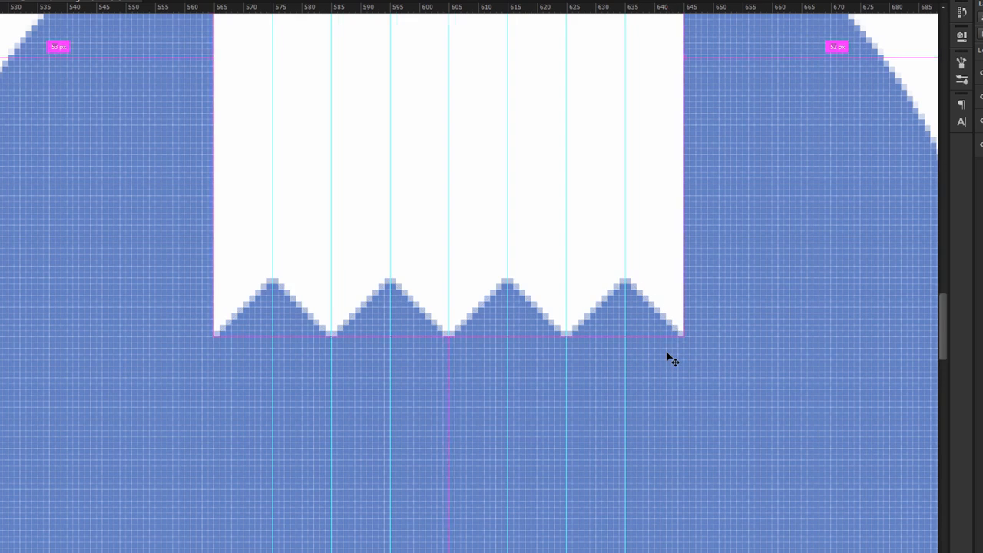
{"action": "key", "text": "ctrl+0"}
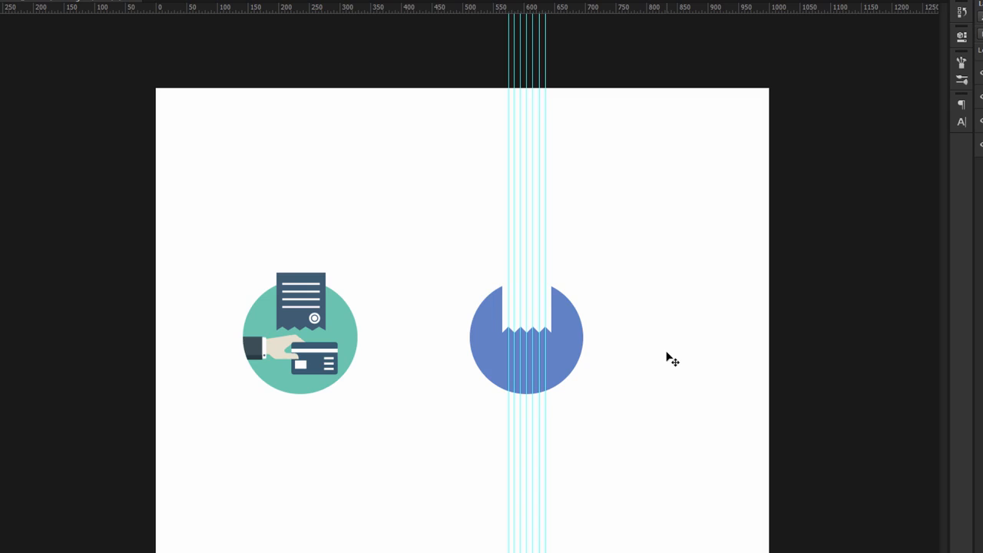
{"action": "key", "text": "ctrl+semicolon"}
Create a white rectangle 60 px wide and 4 px high near the receipt as its first text line.
{"action": "key", "text": "z"}
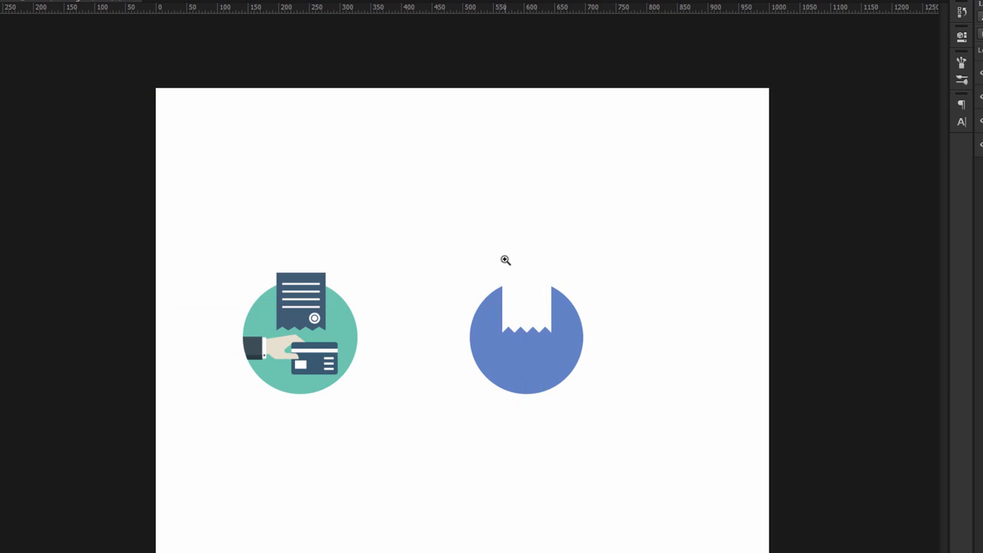
{"action": "left_click_drag", "start_coordinate": [573, 293], "coordinate": [647, 354]}
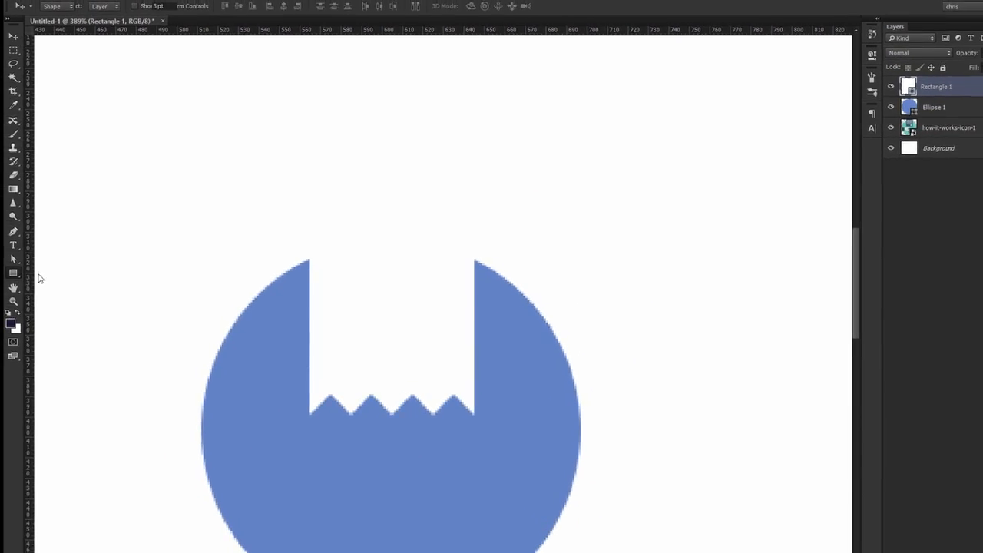
{"action": "left_click", "coordinate": [13, 272]}
{"action": "left_click", "coordinate": [228, 312]}
{"action": "type", "text": "60"}
{"action": "key", "text": "Tab"}
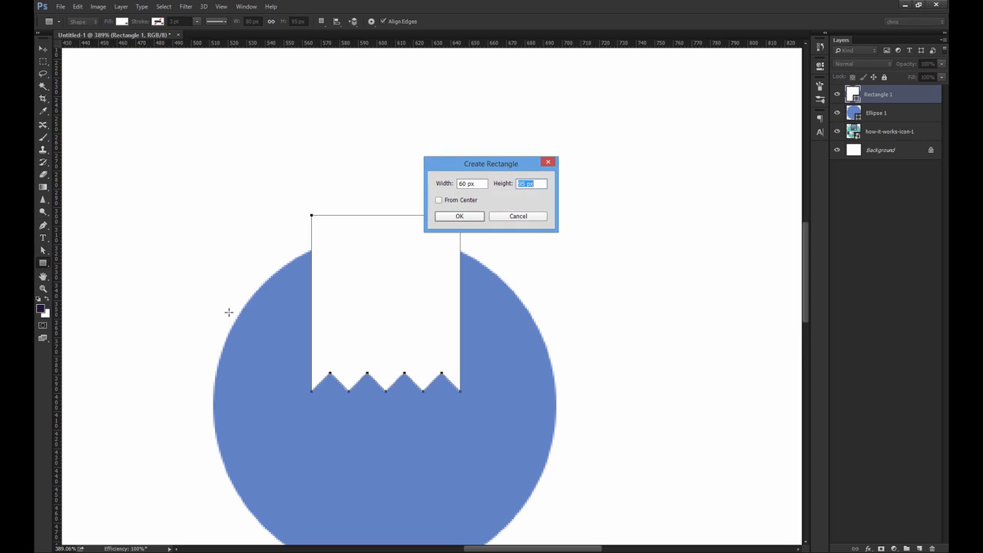
{"action": "type", "text": "4"}
{"action": "key", "text": "Return"}
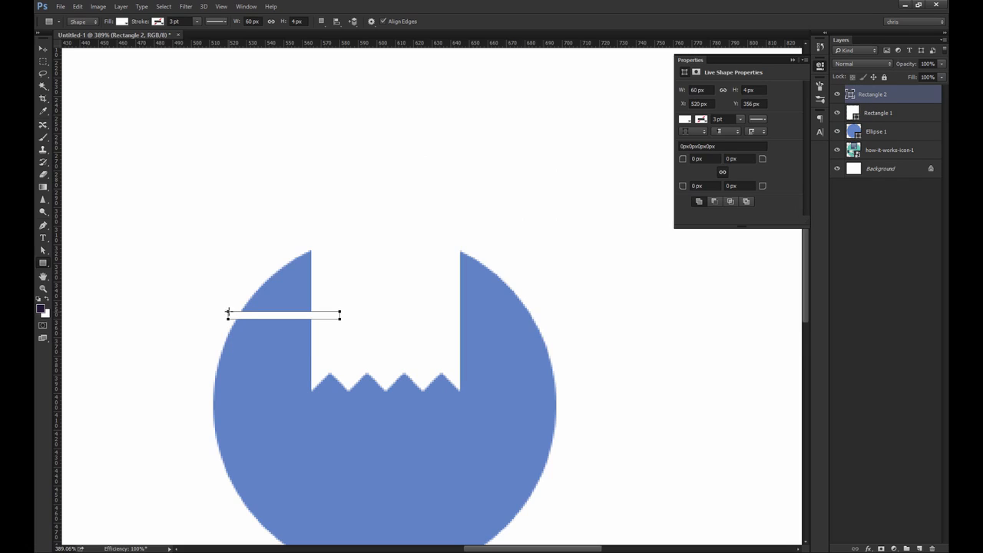
Recolour the white receipt shape in a darker shade of the circle's blue.
{"action": "key", "text": "v"}
{"action": "left_click", "coordinate": [380, 288], "text": "ctrl"}
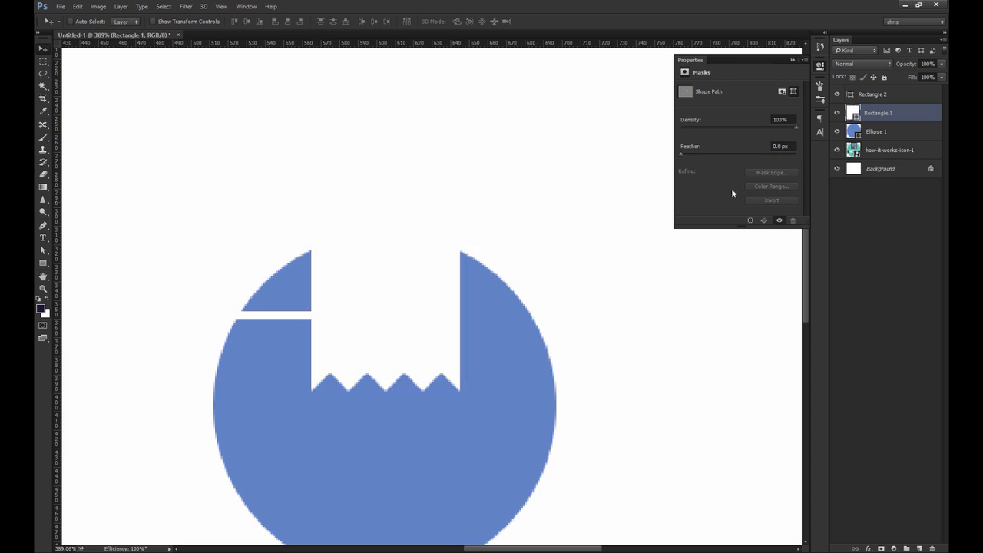
{"action": "double_click", "coordinate": [853, 113]}
{"action": "left_click", "coordinate": [481, 437]}
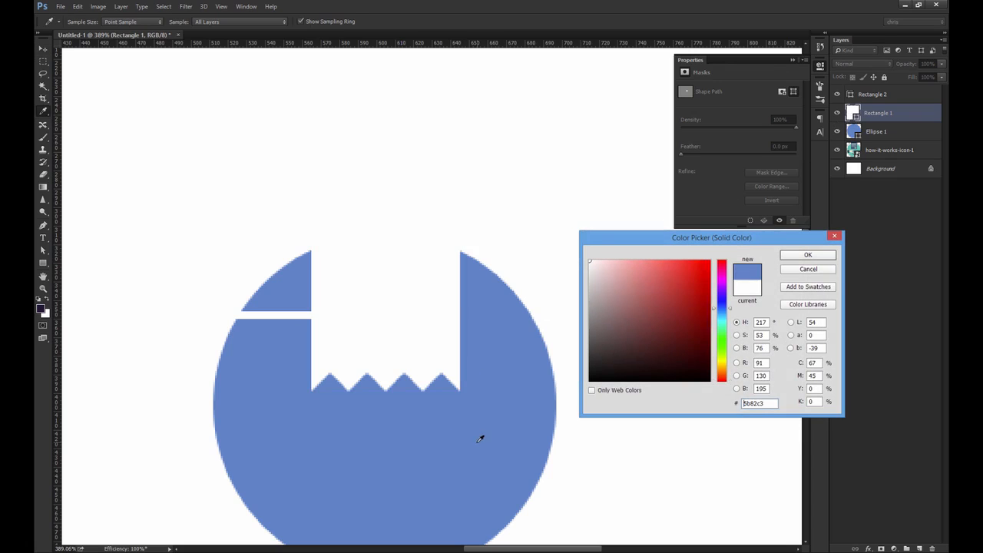
{"action": "left_click", "coordinate": [682, 315]}
{"action": "key", "text": "Return"}
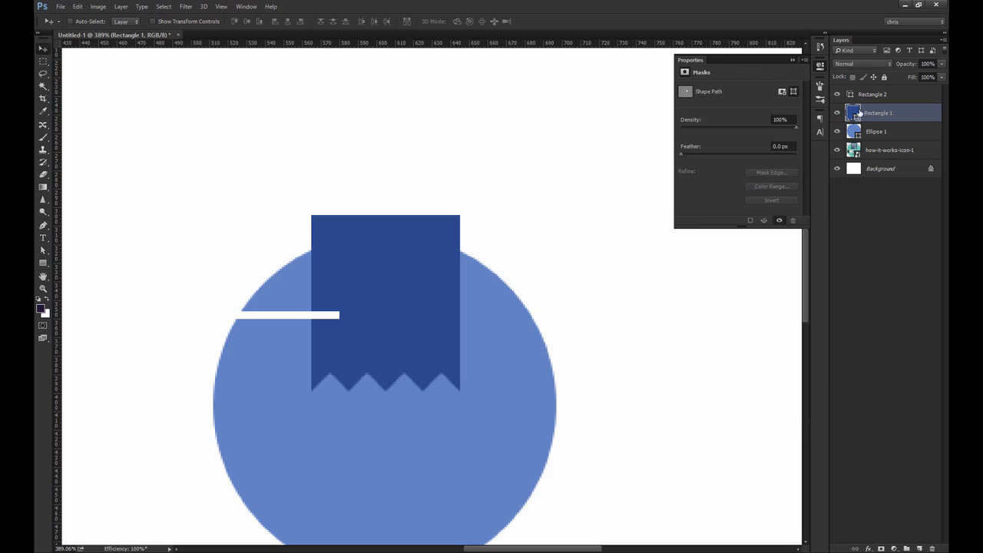
Centre the white line horizontally on the receipt and place it 10 px below the top edge, at Y 314 px.
{"action": "left_click", "coordinate": [865, 95]}
{"action": "left_click_drag", "start_coordinate": [334, 286], "coordinate": [404, 220]}
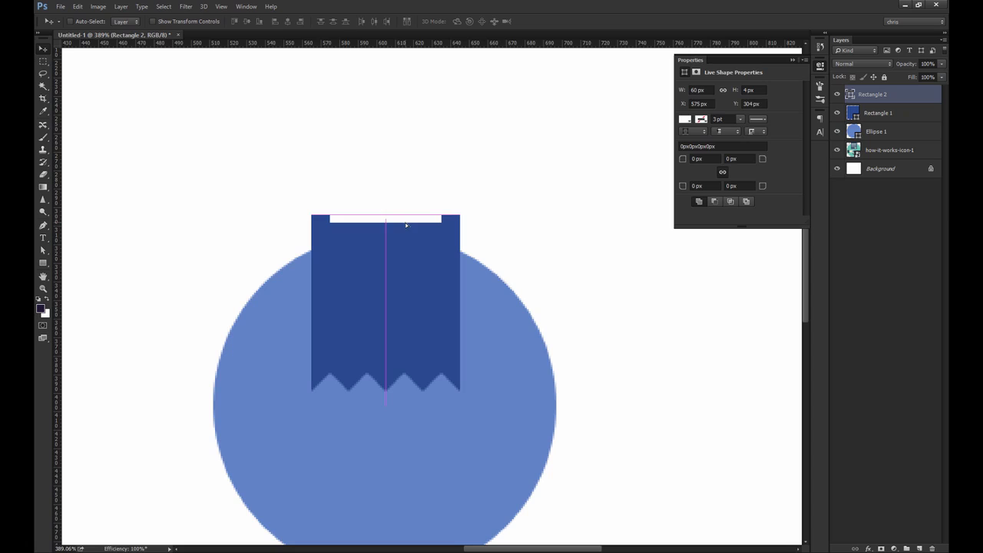
{"action": "key", "text": "shift+Down"}
{"action": "scroll", "coordinate": [422, 253], "scroll_direction": "up", "scroll_amount": 5}
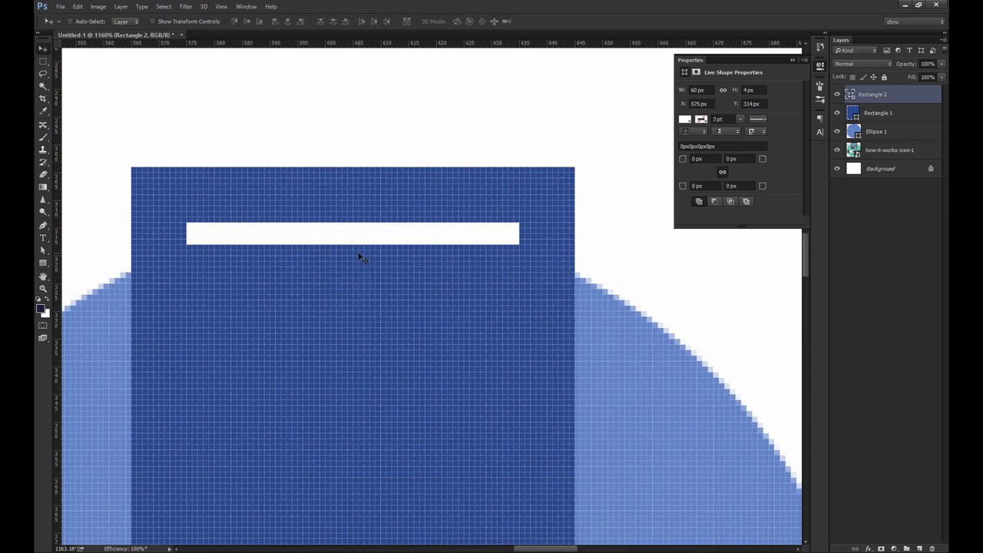
Duplicate the white line three times downward at 8 px intervals, with the last copy at Y 338 px.
{"action": "left_click_drag", "start_coordinate": [360, 246], "coordinate": [405, 371]}
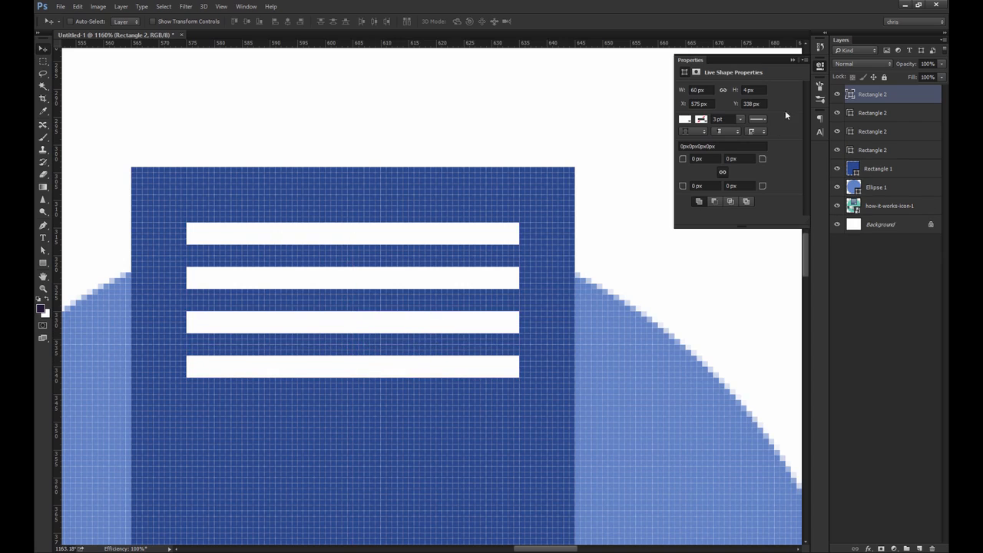
{"action": "left_click", "coordinate": [820, 70]}
{"action": "key", "text": "ctrl+1"}
Create a white 10 × 10 px circle in the lower left part of the receipt, at about X 582, Y 366 px.
{"action": "key", "text": "z"}
{"action": "left_click_drag", "start_coordinate": [519, 277], "coordinate": [564, 318]}
{"action": "left_click", "coordinate": [43, 263]}
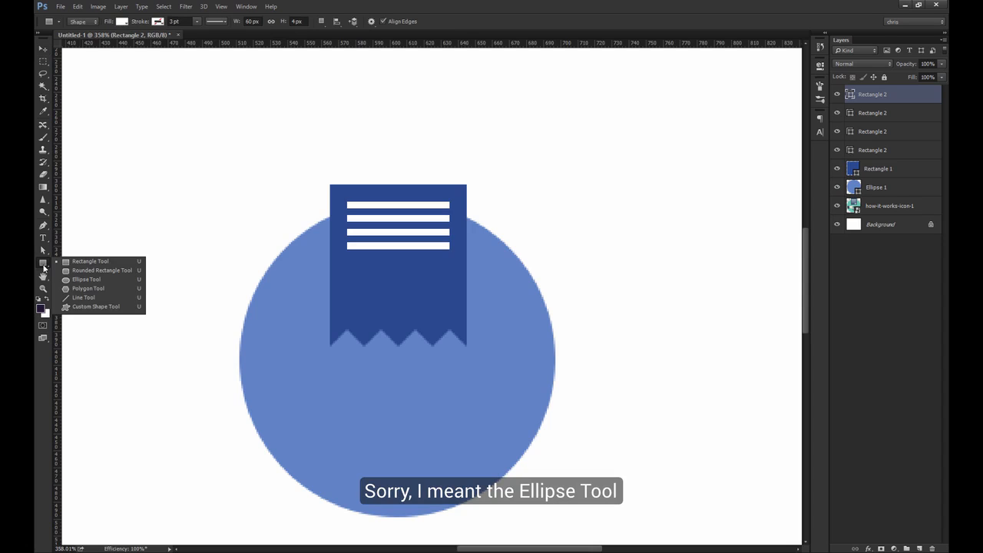
{"action": "left_click", "coordinate": [86, 279]}
{"action": "key", "text": "z"}
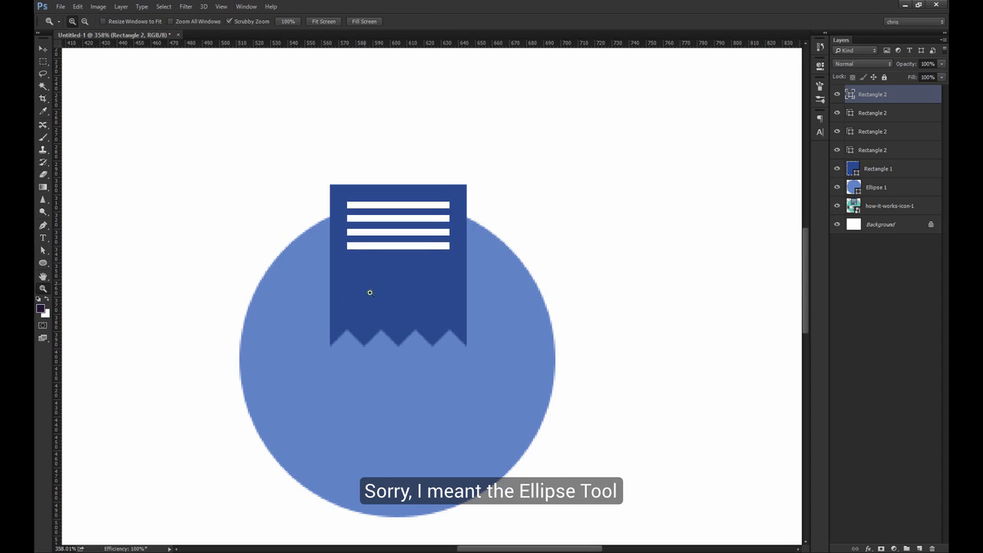
{"action": "left_click_drag", "start_coordinate": [368, 292], "coordinate": [374, 307]}
{"action": "left_click", "coordinate": [375, 307]}
{"action": "type", "text": "10"}
{"action": "key", "text": "Tab"}
{"action": "type", "text": "10"}
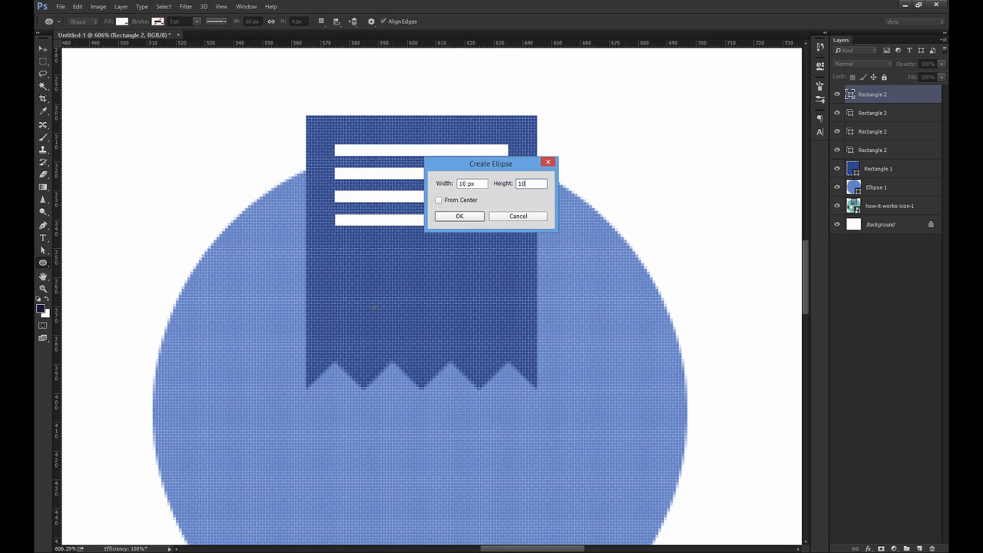
{"action": "key", "text": "Return"}
{"action": "key", "text": "v"}
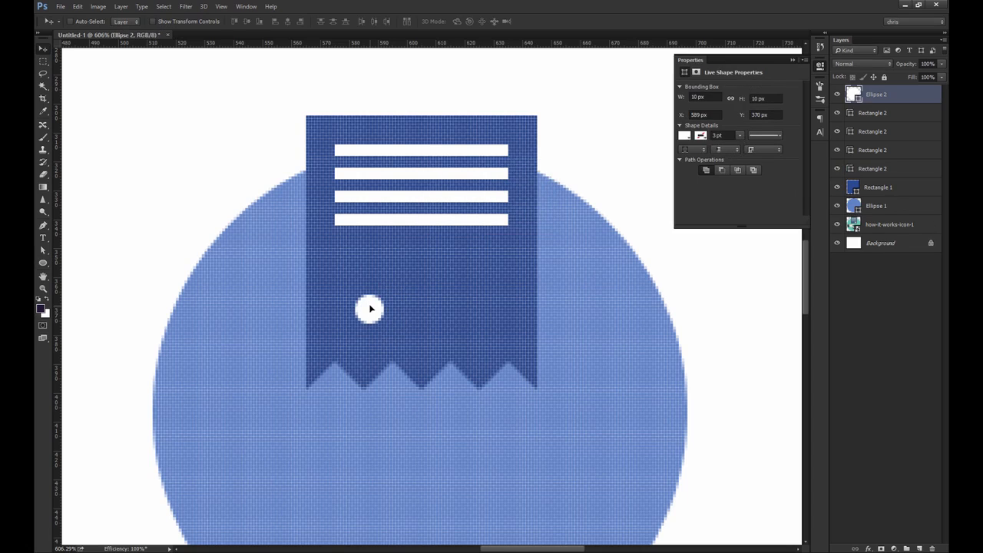
Duplicate the small white circle and scale the copy to 16 × 16 px about the same centre.
{"action": "key", "text": "ctrl+j"}
{"action": "key", "text": "ctrl+t"}
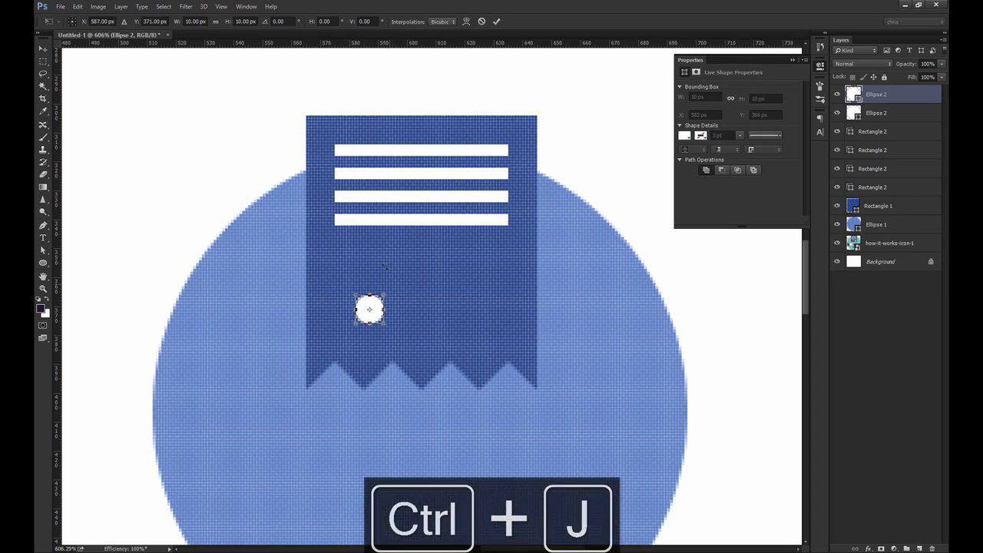
{"action": "left_click", "coordinate": [194, 21]}
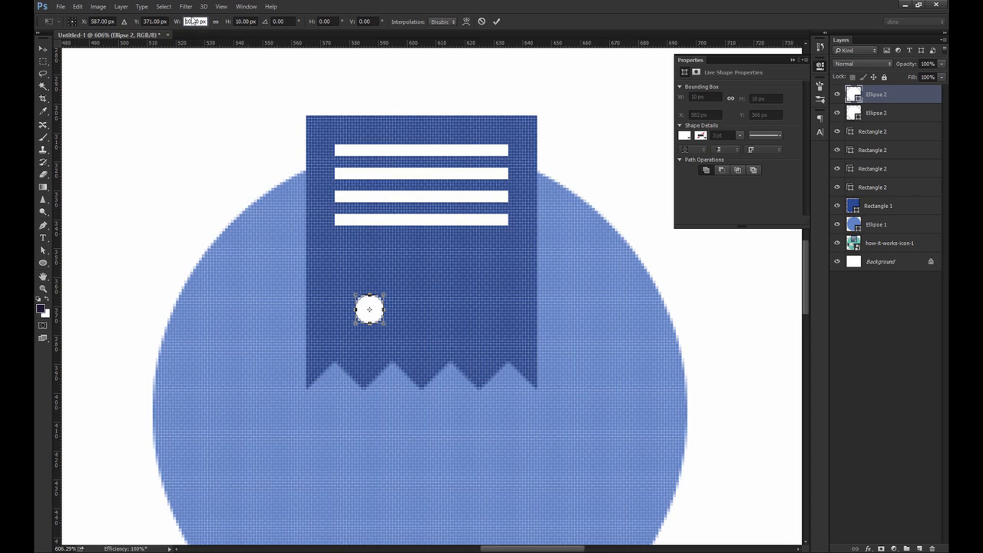
{"action": "double_click", "coordinate": [188, 22]}
{"action": "type", "text": "16"}
{"action": "key", "text": "Tab"}
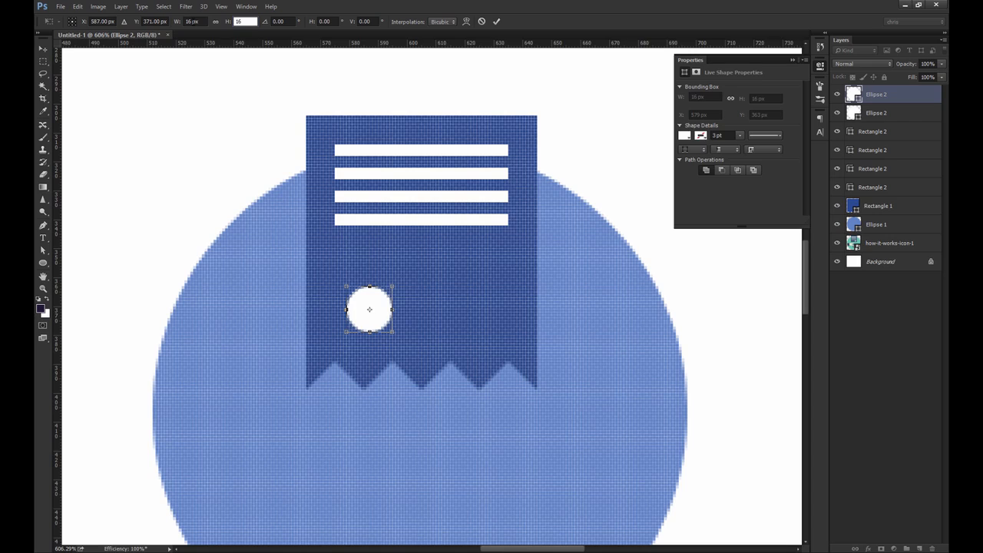
{"action": "key", "text": "Return"}
{"action": "key", "text": "Return"}
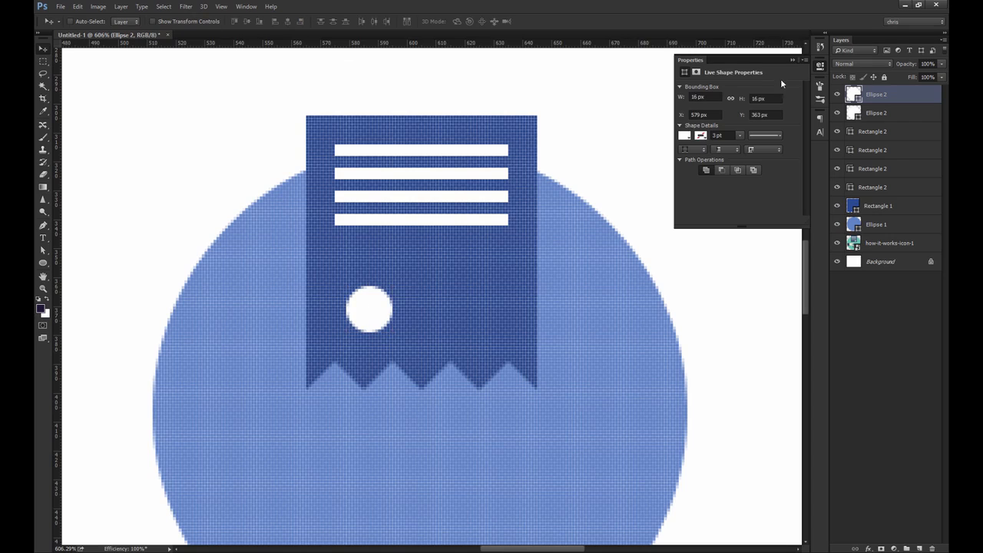
Move the 16 px circle's layer below the small circle's layer and set its fill to 0%.
{"action": "left_click_drag", "start_coordinate": [886, 97], "coordinate": [885, 114]}
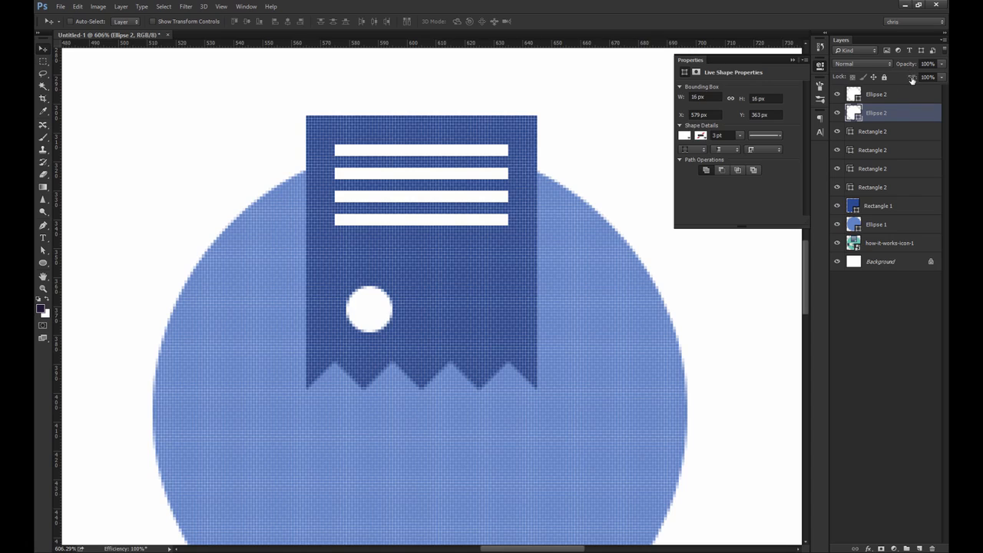
{"action": "left_click_drag", "start_coordinate": [912, 80], "coordinate": [771, 63]}
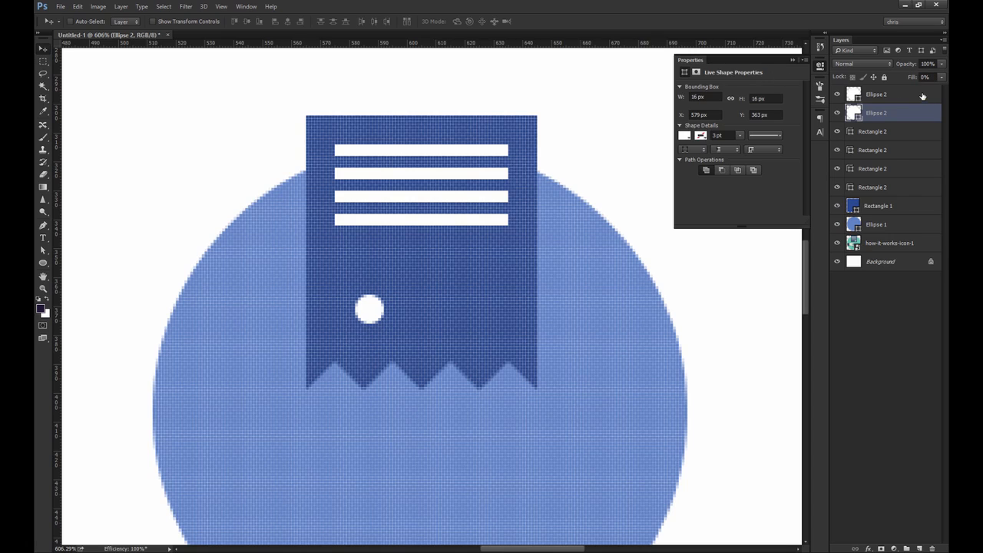
Add a 3 px white outside stroke to the 16 px circle to form the stamp's outer ring.
{"action": "left_click", "coordinate": [870, 546]}
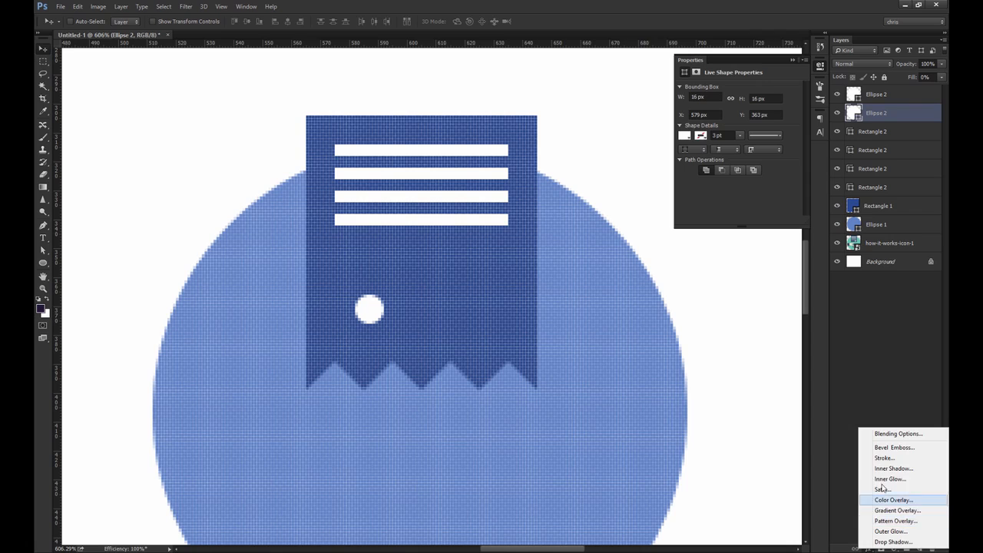
{"action": "left_click", "coordinate": [894, 459]}
{"action": "type", "text": "3"}
{"action": "left_click", "coordinate": [698, 285]}
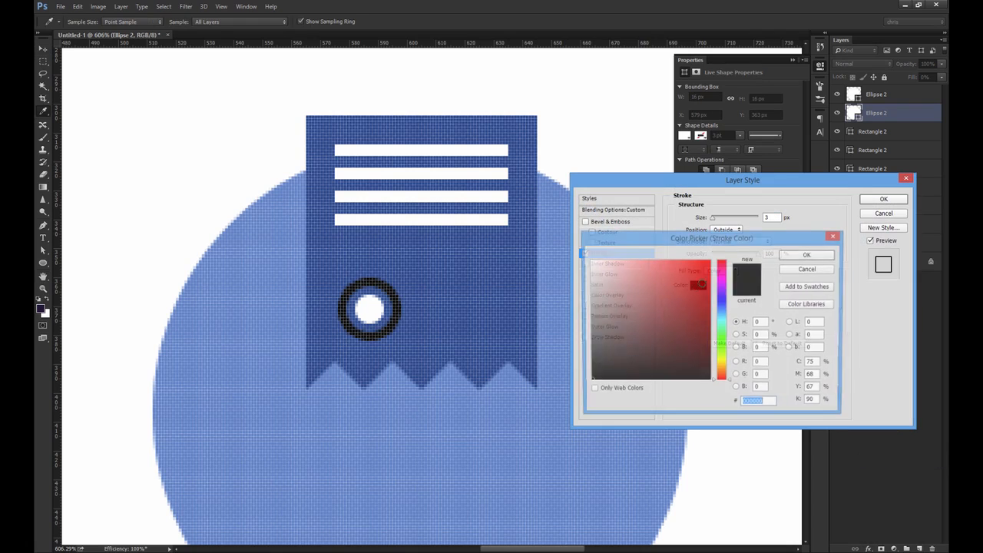
{"action": "left_click", "coordinate": [399, 117]}
{"action": "key", "text": "Return"}
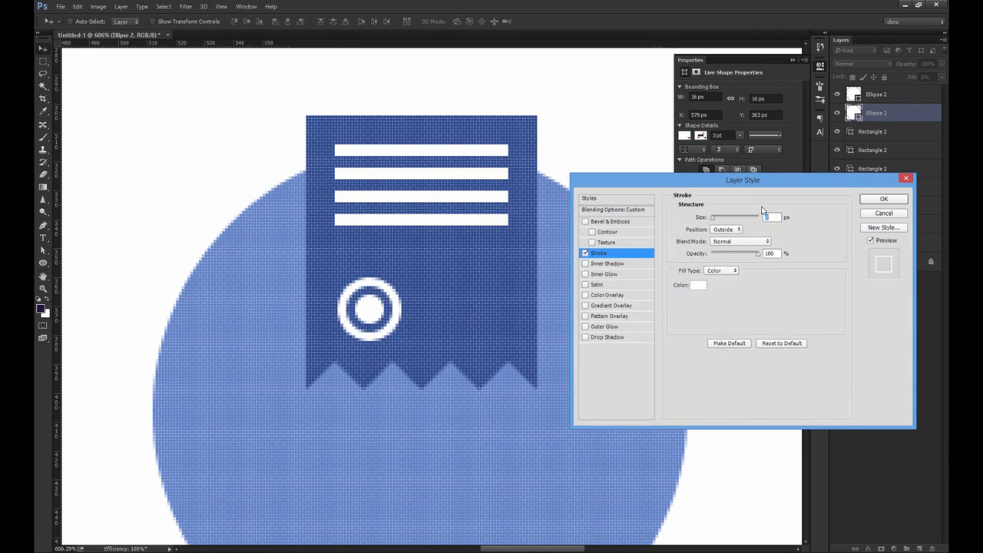
{"action": "key", "text": "Return"}
Select both stamp circles and move them together 1 px left and 1 px up.
{"action": "left_click", "coordinate": [939, 114]}
{"action": "left_click", "coordinate": [910, 96], "text": "shift"}
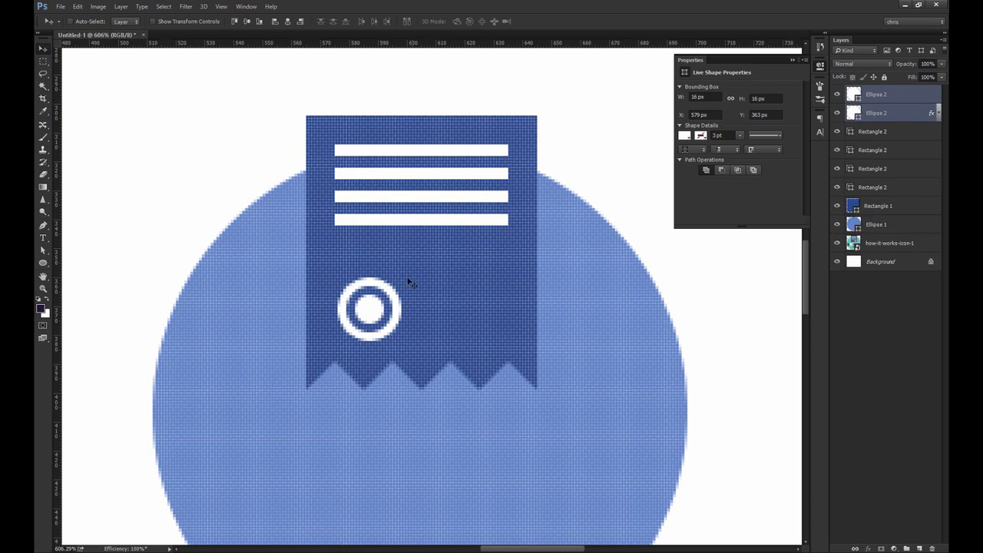
{"action": "mouse_move", "coordinate": [390, 286]}
{"action": "left_mouse_down"}
{"action": "mouse_move", "coordinate": [375, 269]}
{"action": "mouse_move", "coordinate": [378, 299]}
{"action": "left_mouse_up"}
Rename the small circle's layer "inner stamp" and the stroked circle's layer "outer stamp".
{"action": "double_click", "coordinate": [876, 95]}
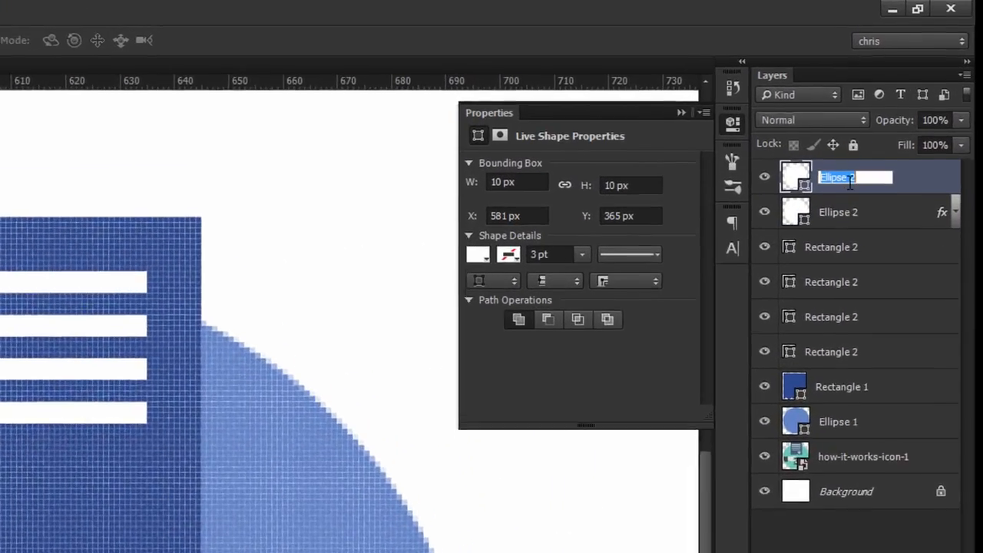
{"action": "type", "text": "inner stamp"}
{"action": "key", "text": "Return"}
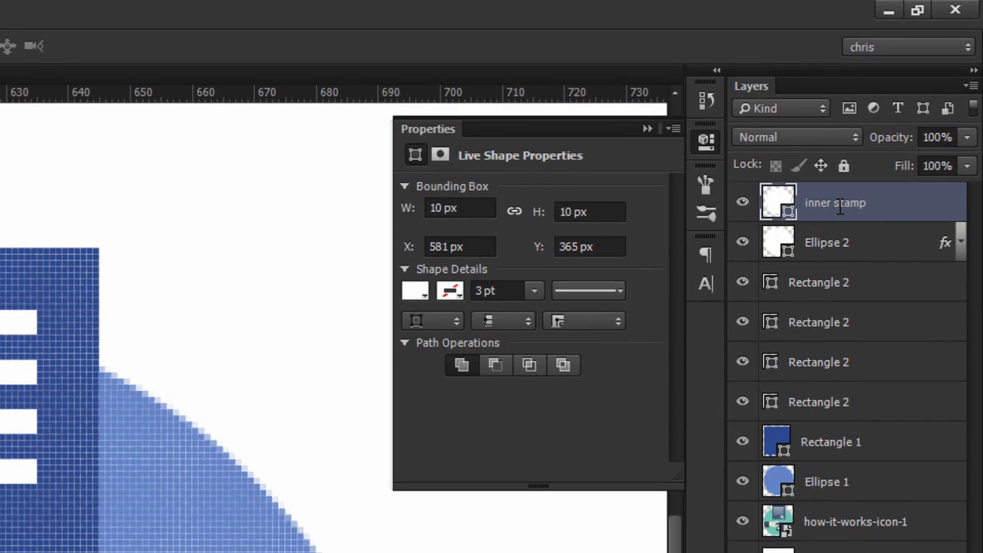
{"action": "left_click", "coordinate": [848, 253]}
{"action": "double_click", "coordinate": [848, 254]}
{"action": "type", "text": "outer stamp"}
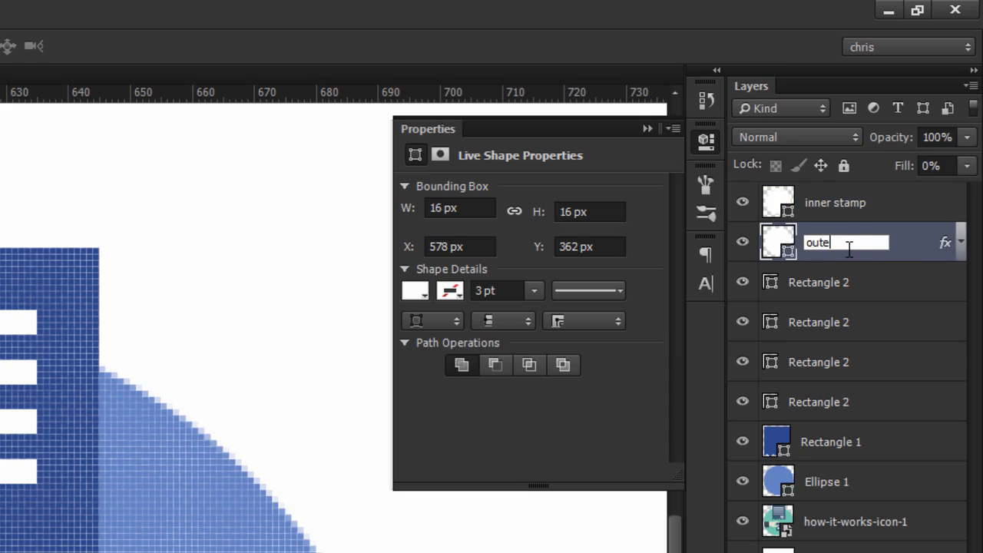
{"action": "key", "text": "Return"}
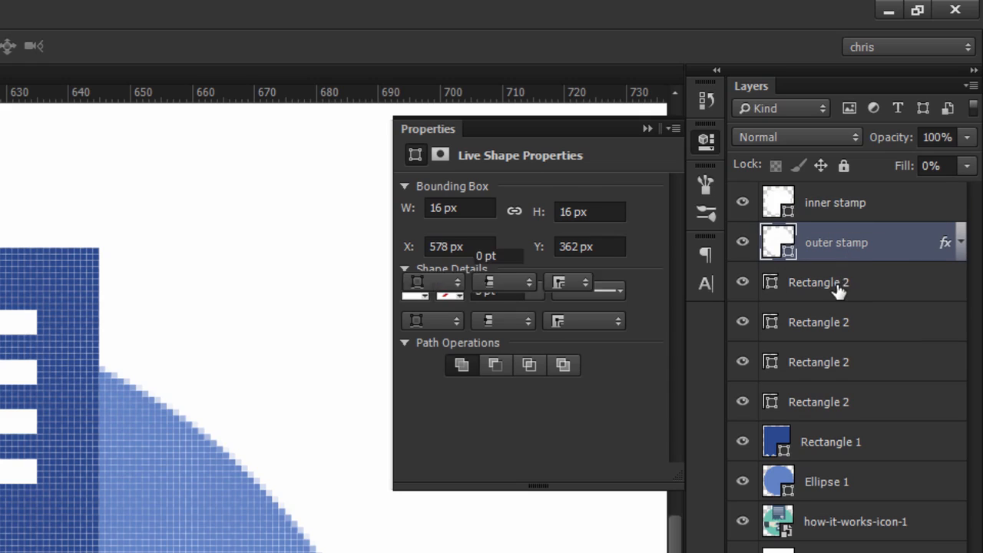
Rename the layer of the lowest white line, directly below "outer stamp", as "line".
{"action": "double_click", "coordinate": [839, 283]}
{"action": "type", "text": "lin"}
{"action": "key", "text": "shift+Left"}
{"action": "key", "text": "shift+Left"}
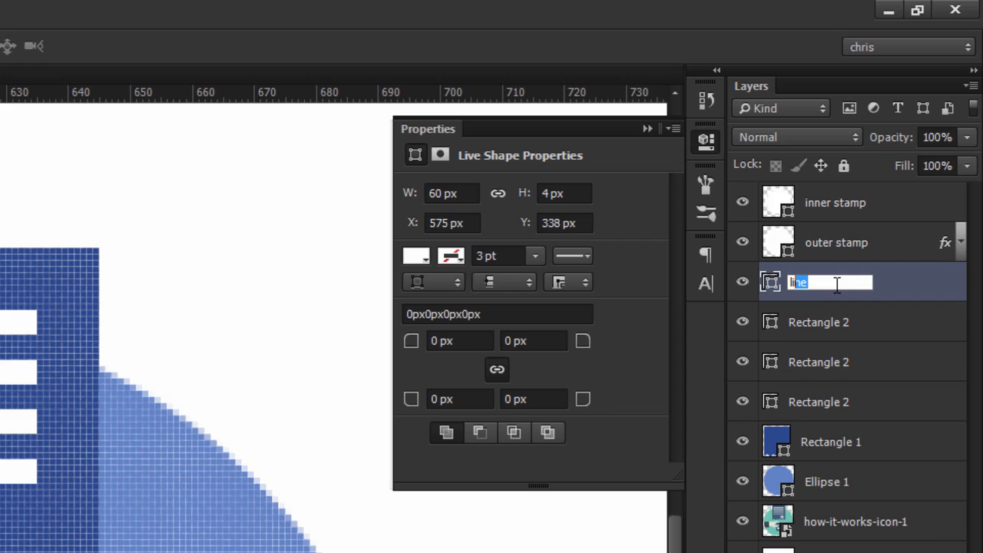
{"action": "key", "text": "Return"}
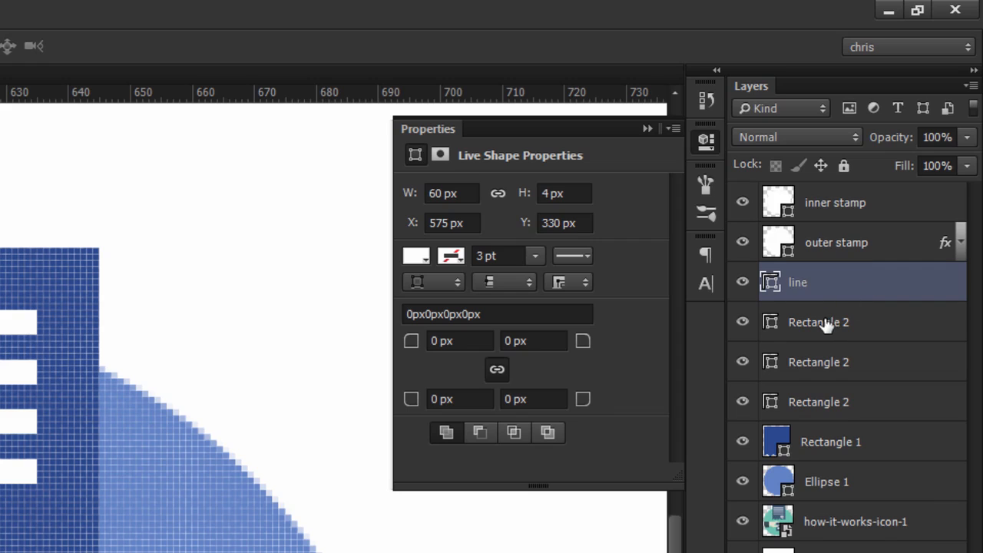
Rename the next two white line layers below the first "line" layer as "line".
{"action": "double_click", "coordinate": [829, 322]}
{"action": "type", "text": "line"}
{"action": "double_click", "coordinate": [822, 367]}
{"action": "type", "text": "line"}
{"action": "left_click", "coordinate": [824, 406]}
{"action": "key", "text": "ctrl+v"}
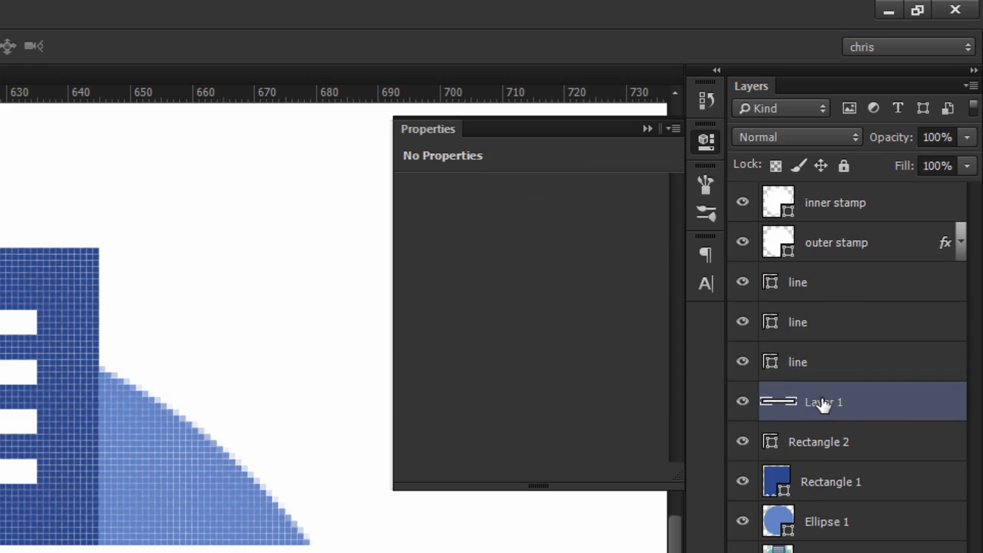
{"action": "left_click", "coordinate": [833, 287]}
{"action": "left_click", "coordinate": [836, 400]}
{"action": "key", "text": "Delete"}
Rename the last remaining "Rectangle 2" layer, directly above "Rectangle 1", as "line".
{"action": "double_click", "coordinate": [831, 401]}
{"action": "type", "text": "line"}
{"action": "key", "text": "Return"}
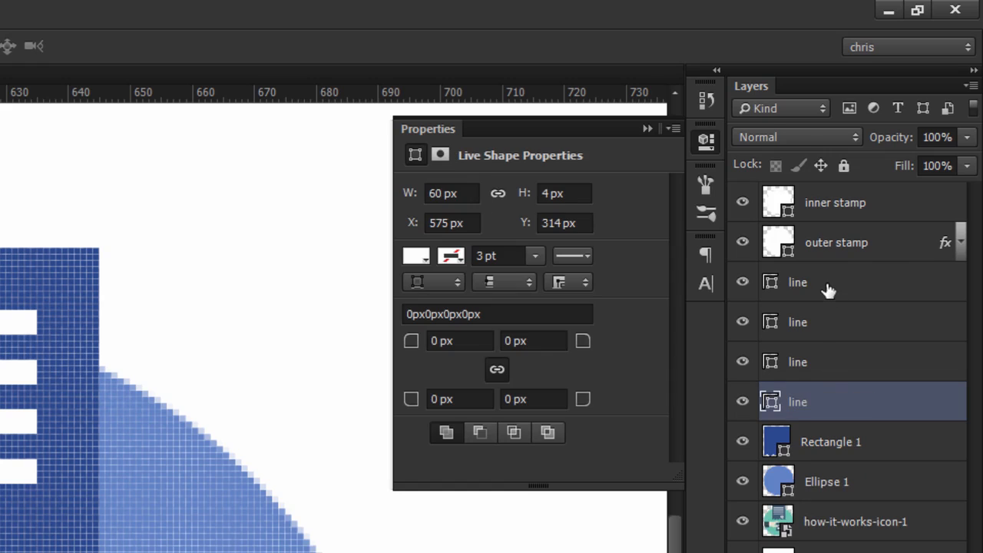
Group the four "line" layers and name the group "lines".
{"action": "left_click", "coordinate": [827, 288], "text": "shift"}
{"action": "key", "text": "ctrl+g"}
{"action": "double_click", "coordinate": [816, 277]}
{"action": "type", "text": "lines"}
{"action": "key", "text": "Return"}
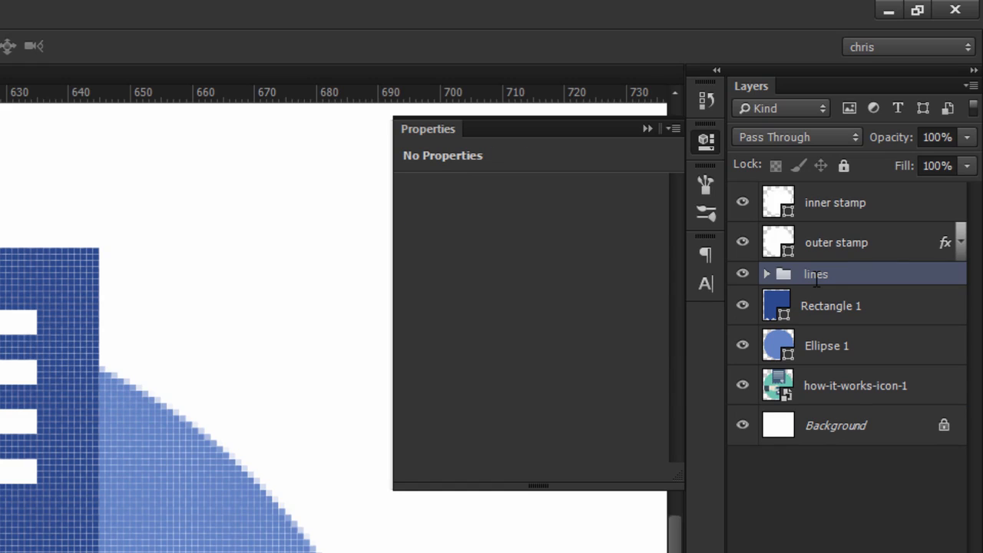
Rename the zigzag receipt's layer "document" and the large blue circle's layer "bg".
{"action": "double_click", "coordinate": [820, 306]}
{"action": "type", "text": "do"}
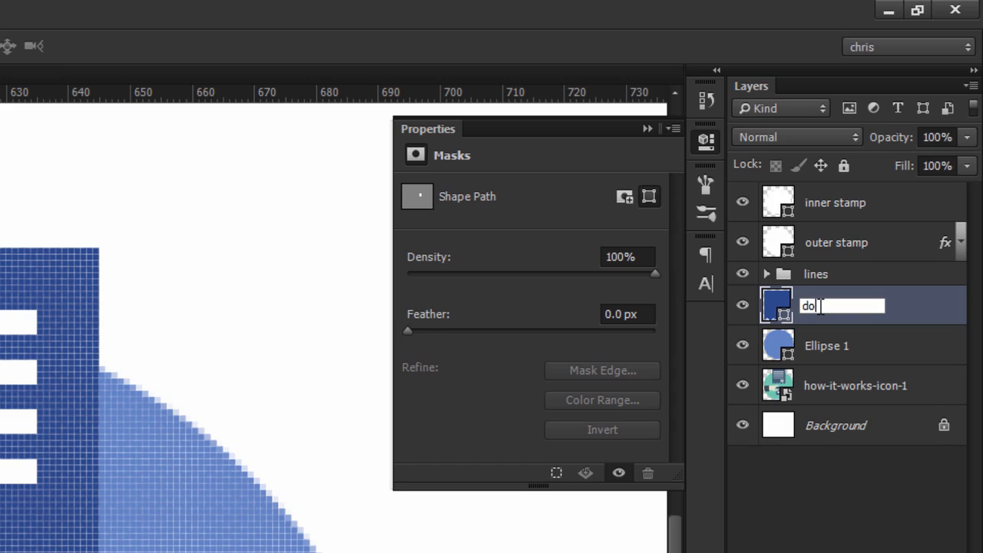
{"action": "type", "text": "cument"}
{"action": "key", "text": "Return"}
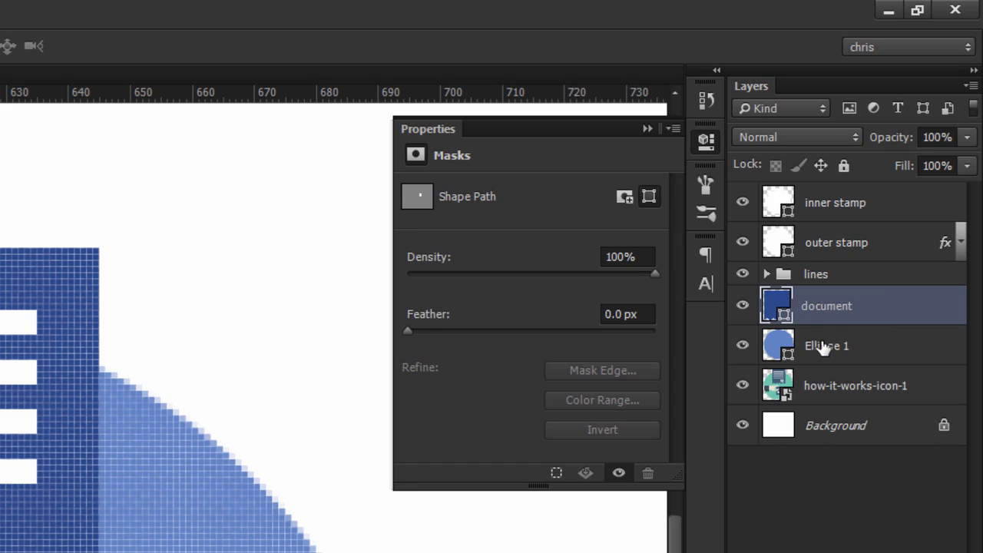
{"action": "left_click", "coordinate": [821, 344]}
{"action": "double_click", "coordinate": [821, 344]}
{"action": "type", "text": "bg"}
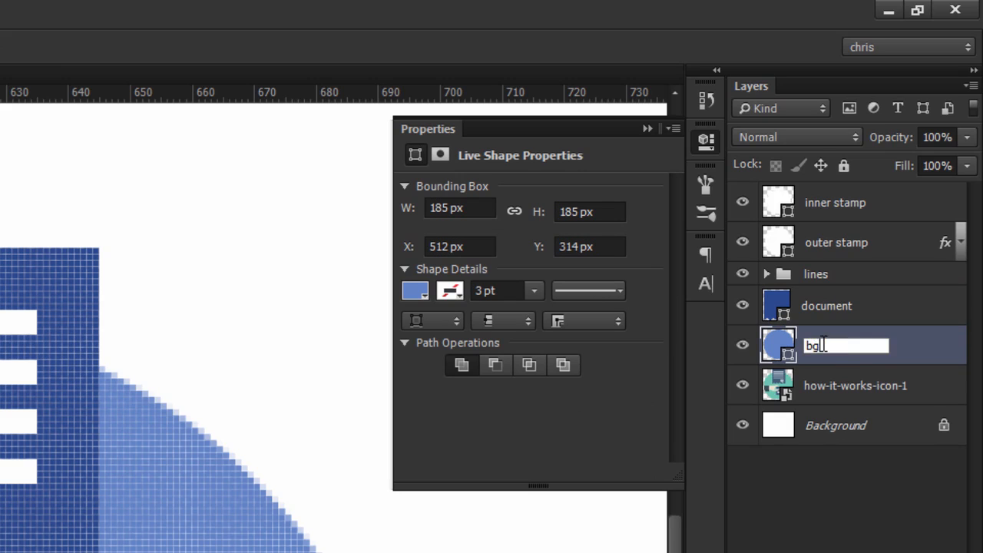
{"action": "key", "text": "Return"}
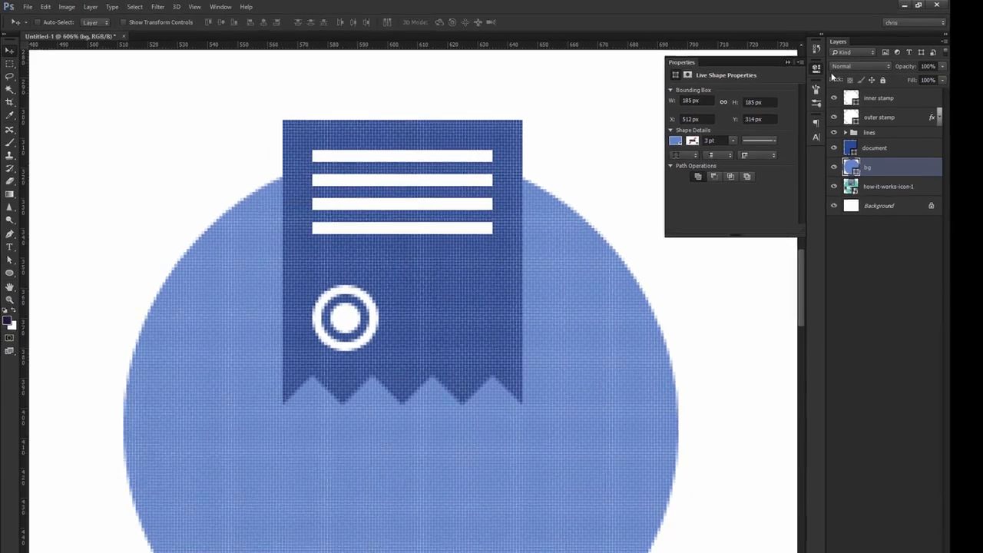
Create a 100 × 38 px rectangle for the sleeve over the blue circle's left edge and clip it to the "bg" layer.
{"action": "left_click", "coordinate": [706, 140]}
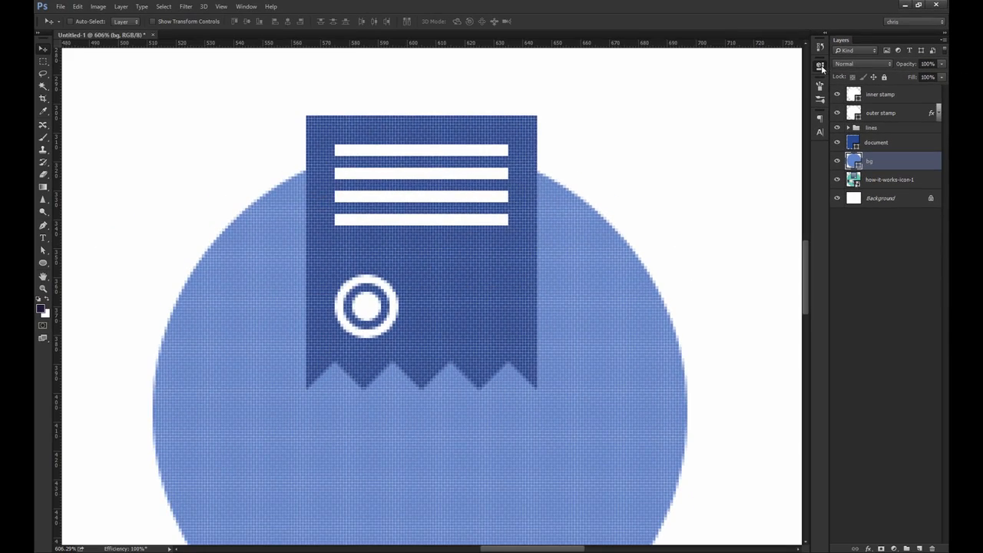
{"action": "left_click_drag", "start_coordinate": [476, 319], "coordinate": [500, 251]}
{"action": "key", "text": "ctrl+1"}
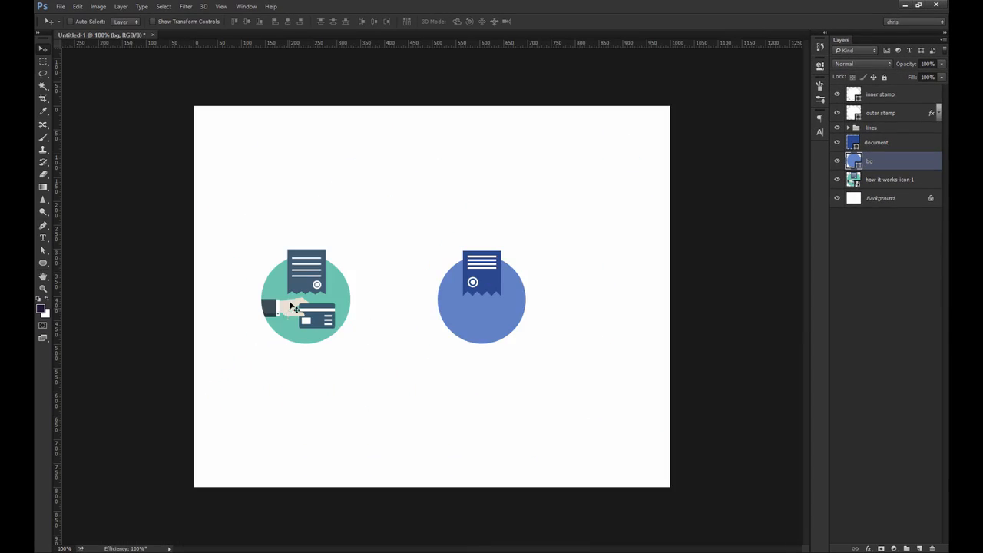
{"action": "left_click_drag", "start_coordinate": [440, 289], "coordinate": [487, 313]}
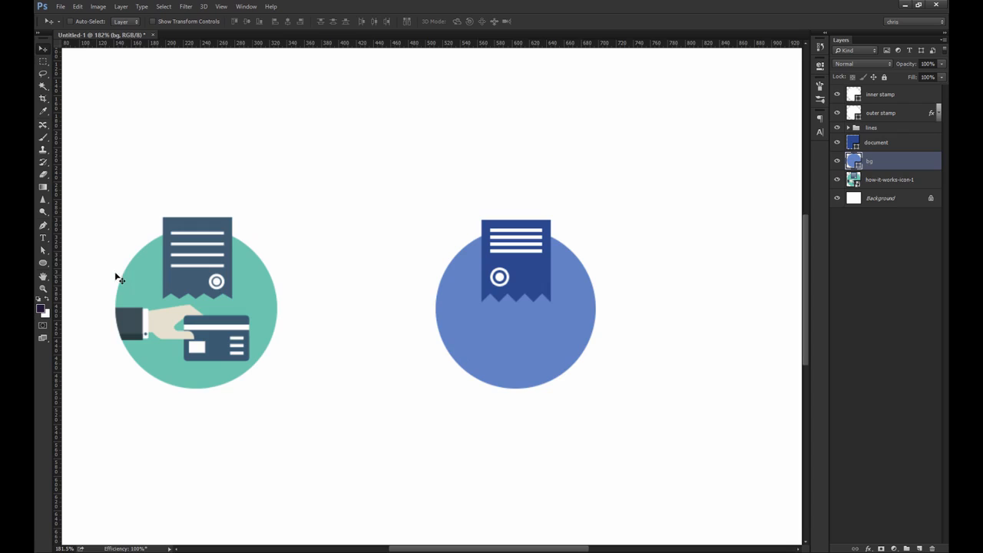
{"action": "left_click", "coordinate": [44, 263]}
{"action": "left_click", "coordinate": [84, 262]}
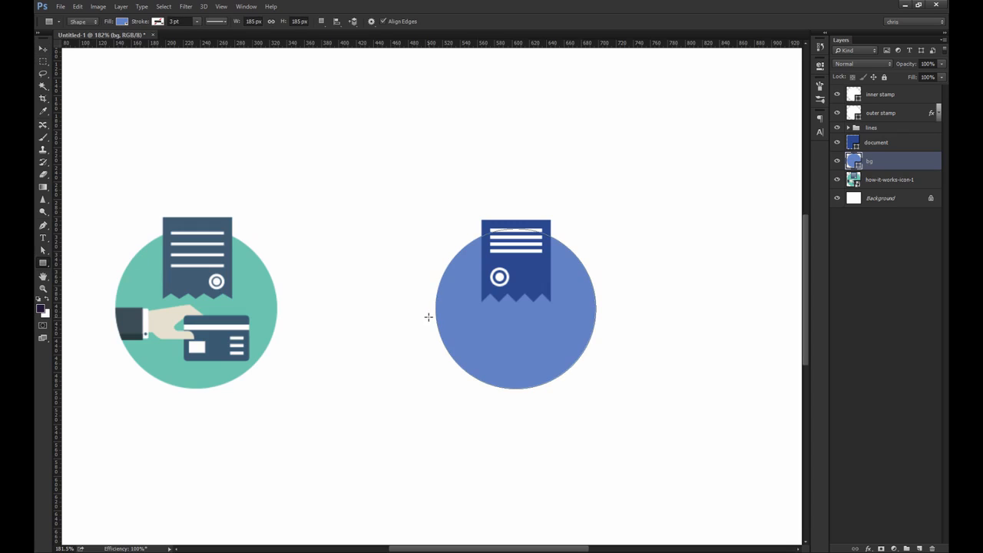
{"action": "left_click", "coordinate": [422, 313]}
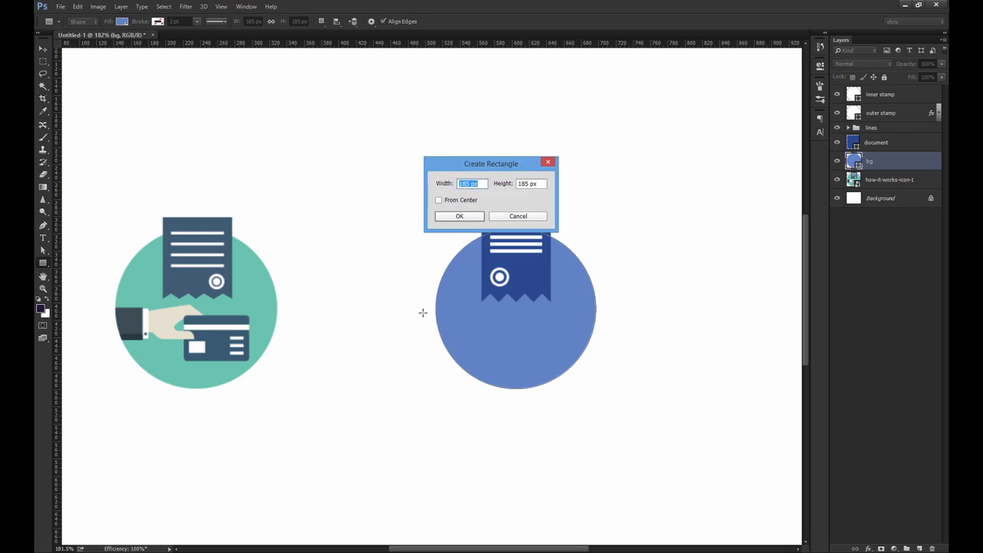
{"action": "type", "text": "300"}
{"action": "key", "text": "Tab"}
{"action": "type", "text": "38"}
{"action": "key", "text": "Return"}
{"action": "key", "text": "v"}
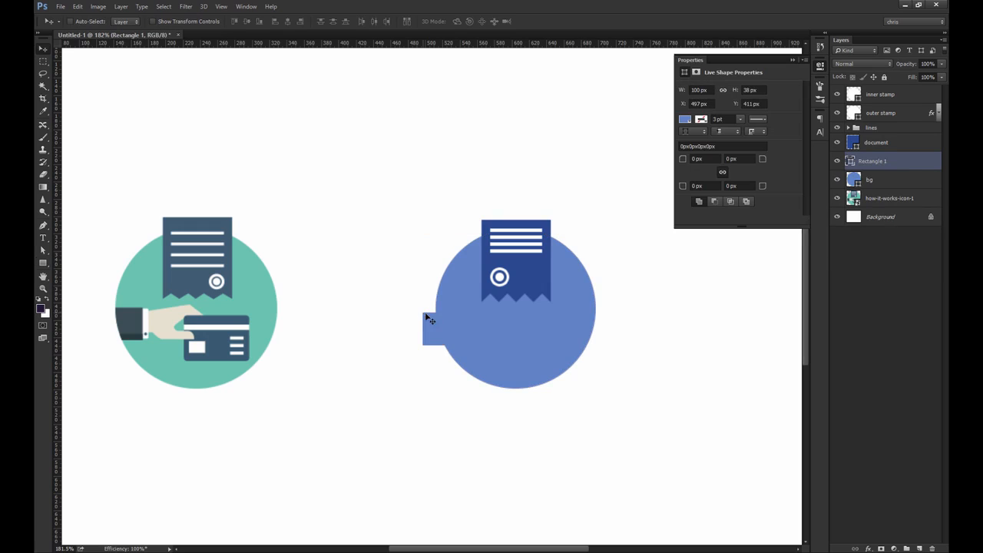
{"action": "key", "text": "ctrl+alt+g"}
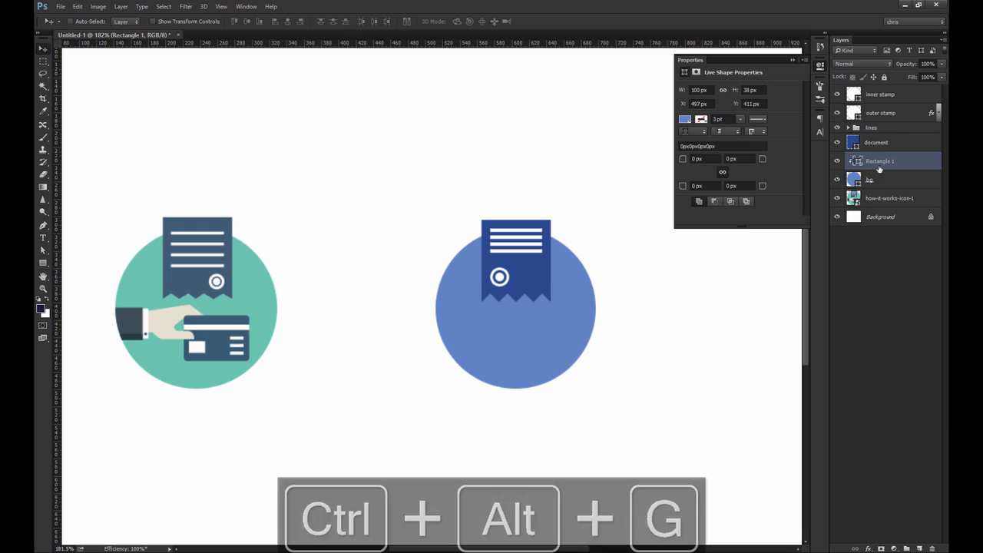
Set the clipped sleeve rectangle's fill to white.
{"action": "double_click", "coordinate": [855, 161]}
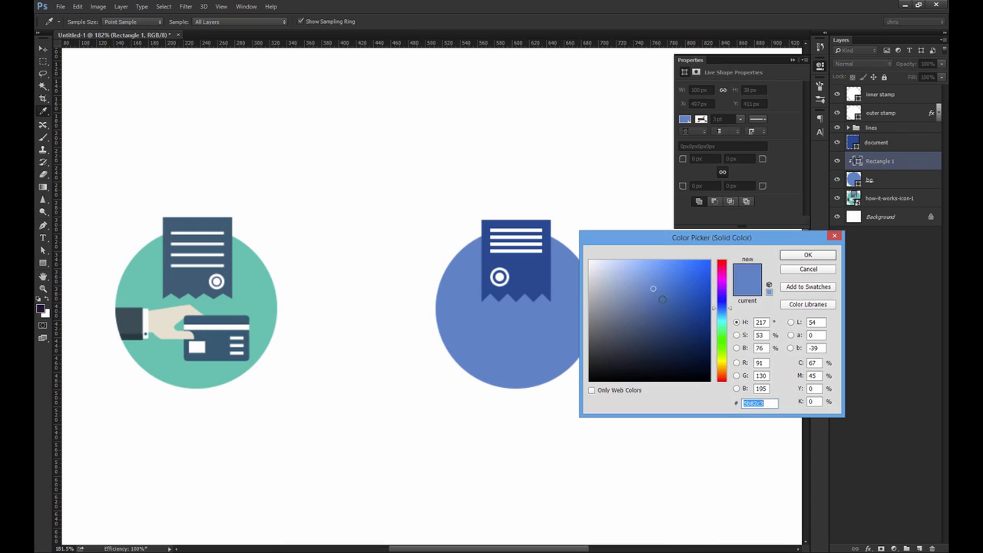
{"action": "left_click", "coordinate": [589, 266]}
{"action": "key", "text": "Return"}
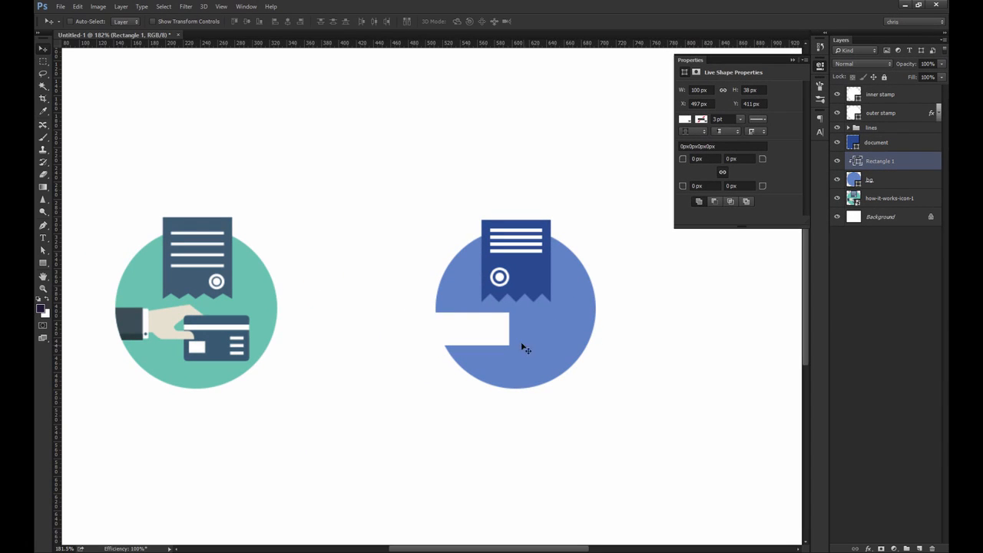
Set the clipped sleeve rectangle's fill to dark navy #273956.
{"action": "double_click", "coordinate": [857, 162]}
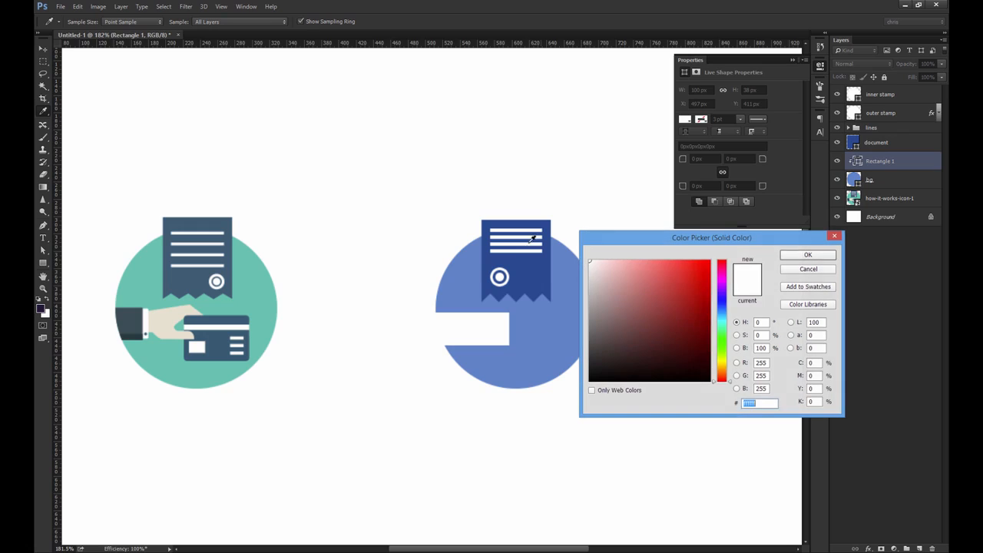
{"action": "left_click", "coordinate": [532, 266]}
{"action": "mouse_move", "coordinate": [687, 317]}
{"action": "left_mouse_down"}
{"action": "mouse_move", "coordinate": [678, 327]}
{"action": "mouse_move", "coordinate": [687, 314]}
{"action": "left_mouse_up"}
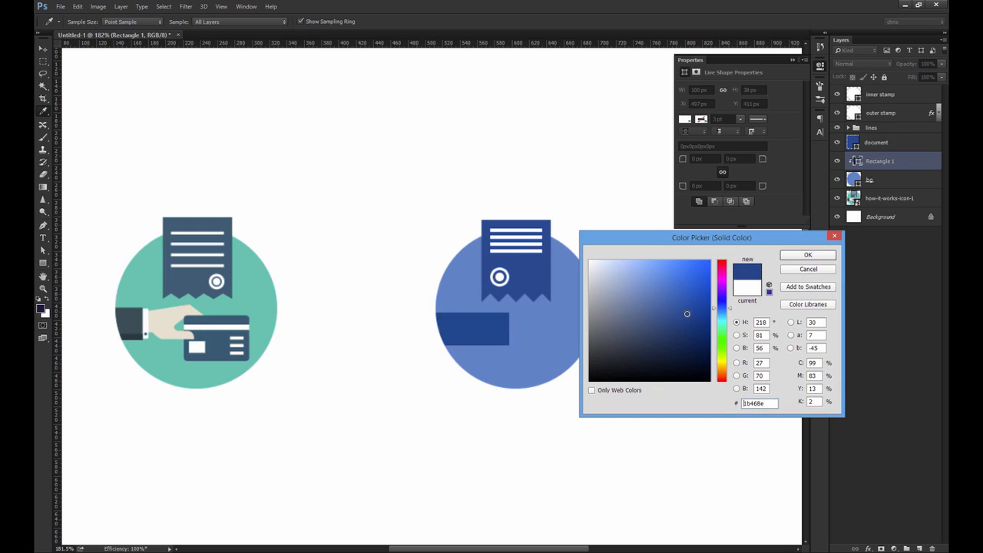
{"action": "double_click", "coordinate": [742, 401]}
{"action": "type", "text": "27"}
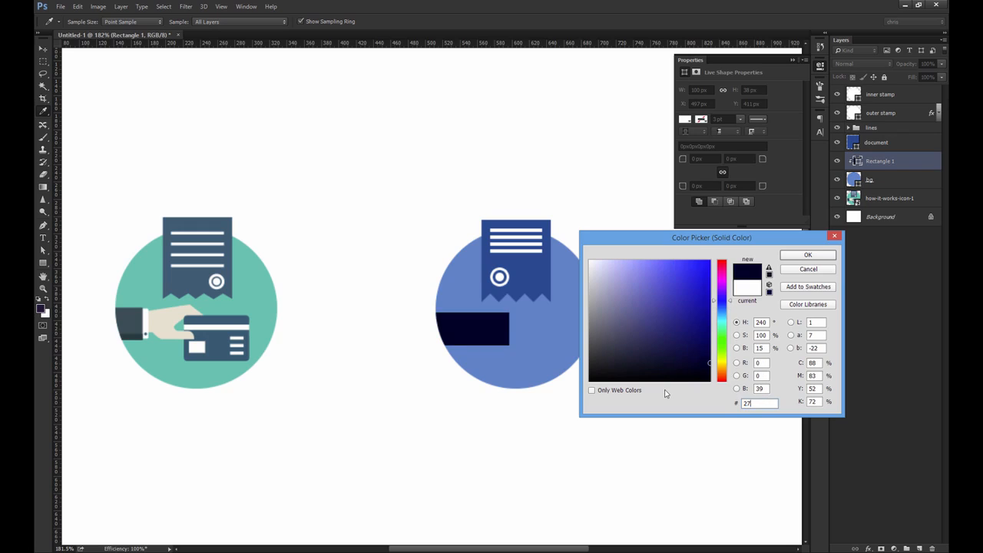
{"action": "type", "text": "3956"}
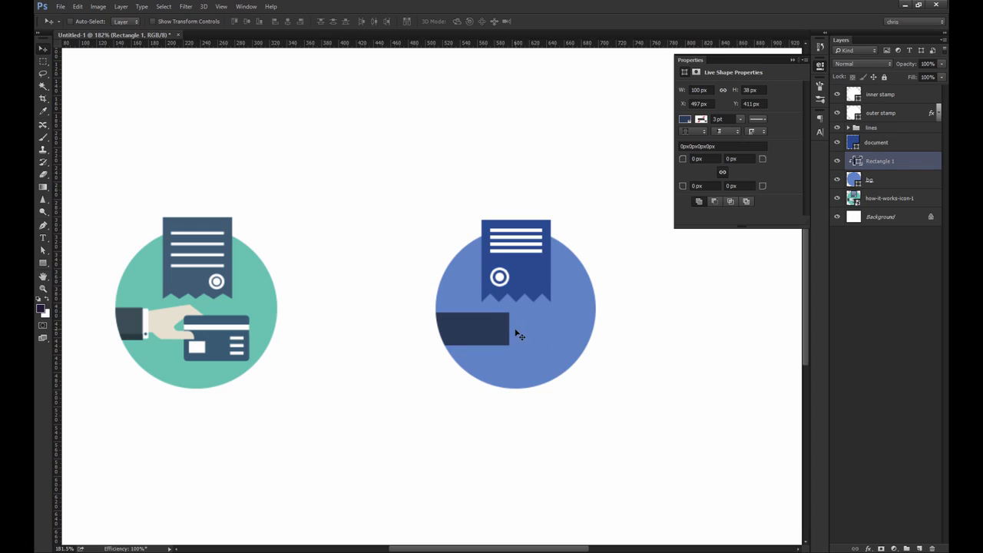
Center the sleeve rectangle vertically on the blue circle and offset it 20 px down and about 11 px left.
{"action": "left_click_drag", "start_coordinate": [517, 334], "coordinate": [507, 312]}
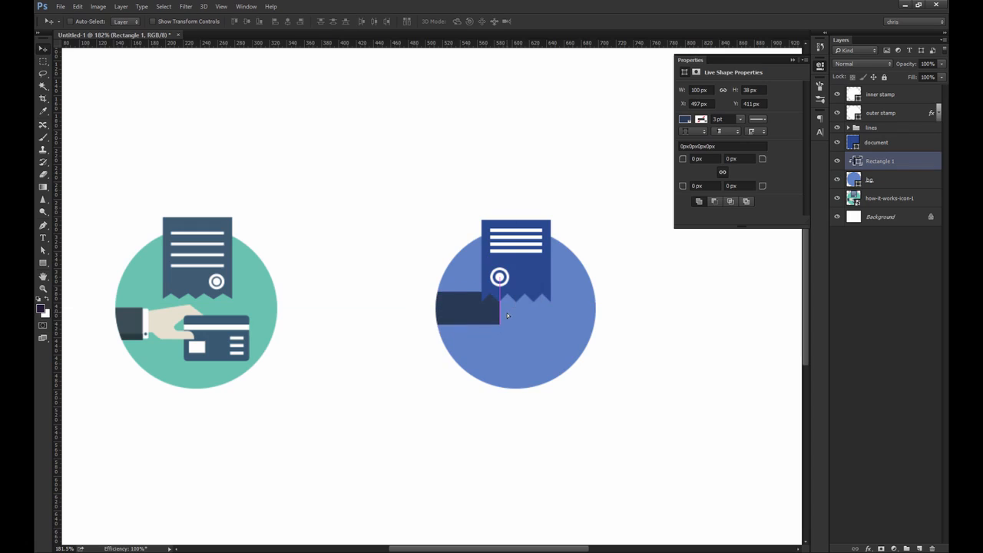
{"action": "left_click", "coordinate": [527, 348], "text": "shift"}
{"action": "left_click", "coordinate": [260, 23]}
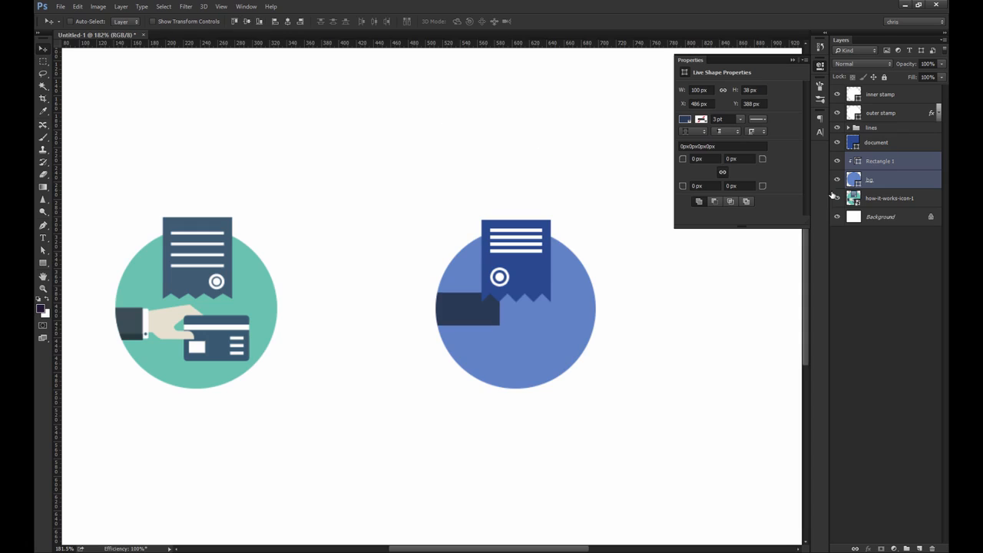
{"action": "left_click", "coordinate": [885, 162]}
{"action": "key", "text": "shift+Down"}
{"action": "key", "text": "shift+Down"}
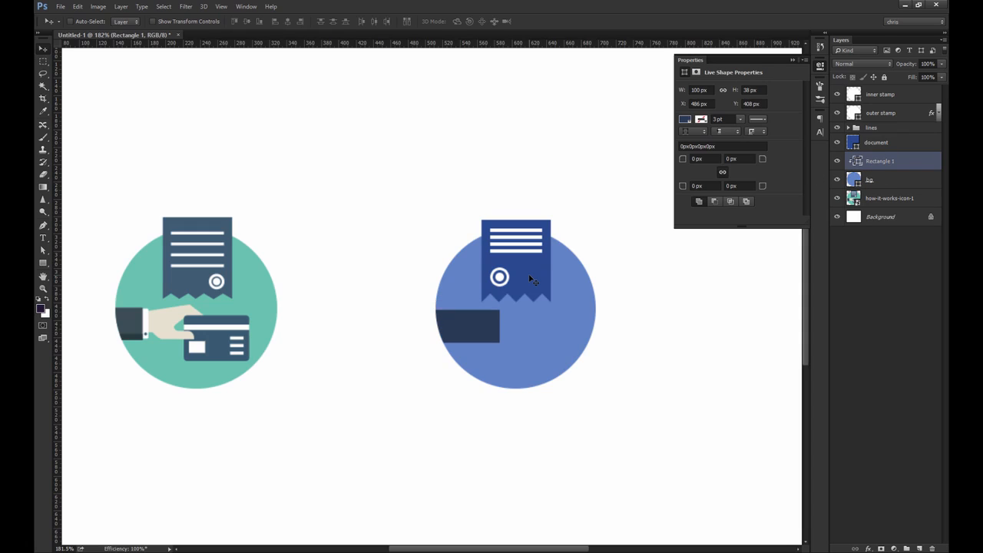
{"action": "left_click_drag", "start_coordinate": [500, 332], "coordinate": [489, 332]}
Create a 5 × 34 px rectangle for the cuff just right of the dark sleeve.
{"action": "right_click", "coordinate": [43, 264]}
{"action": "left_click", "coordinate": [84, 260]}
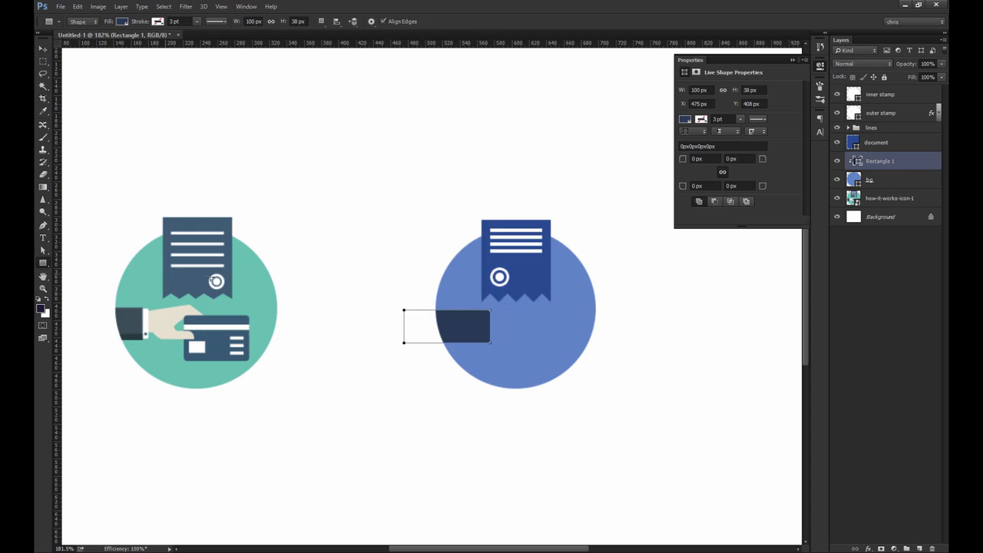
{"action": "left_click", "coordinate": [506, 328]}
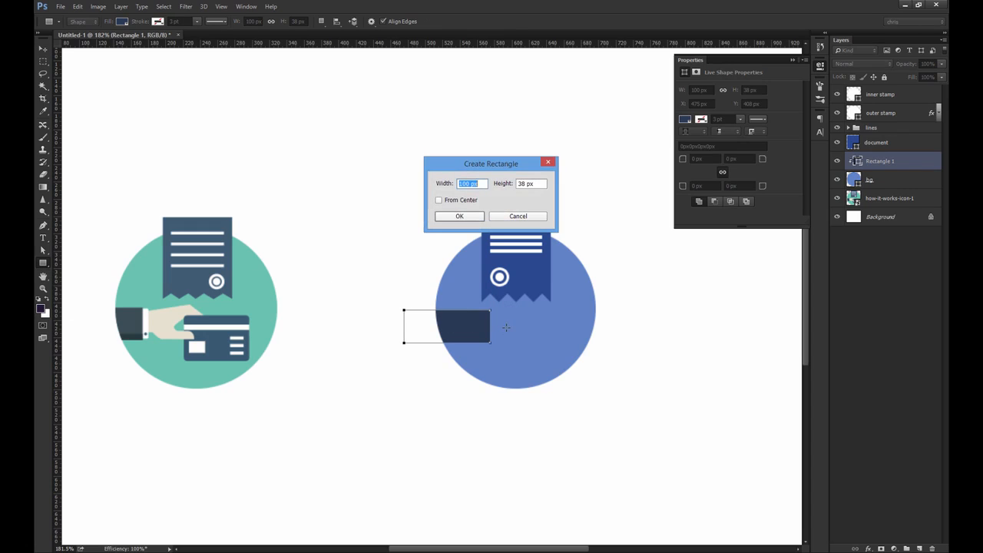
{"action": "type", "text": "5"}
{"action": "key", "text": "Tab"}
{"action": "key", "text": "Return"}
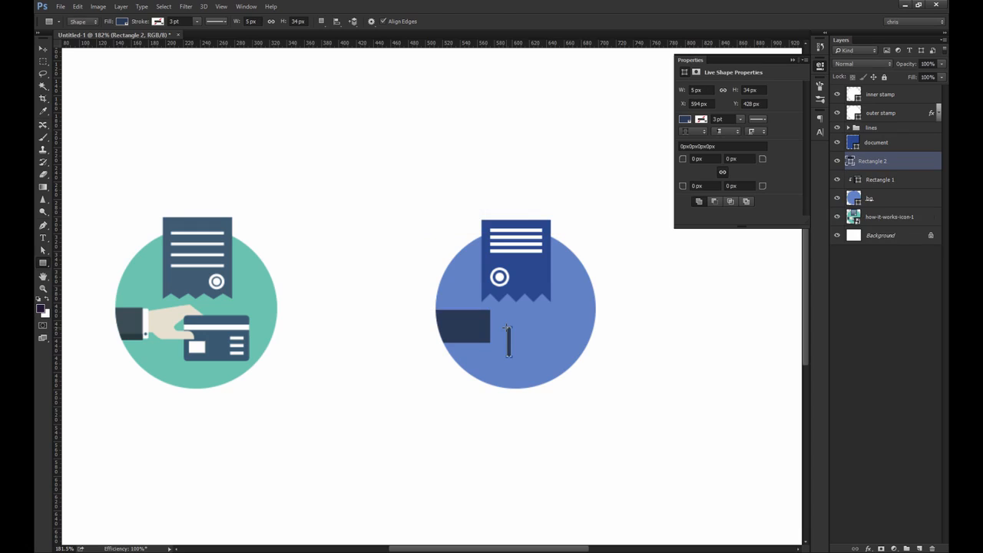
Set the narrow cuff rectangle's fill to white #ffffff.
{"action": "key", "text": "v"}
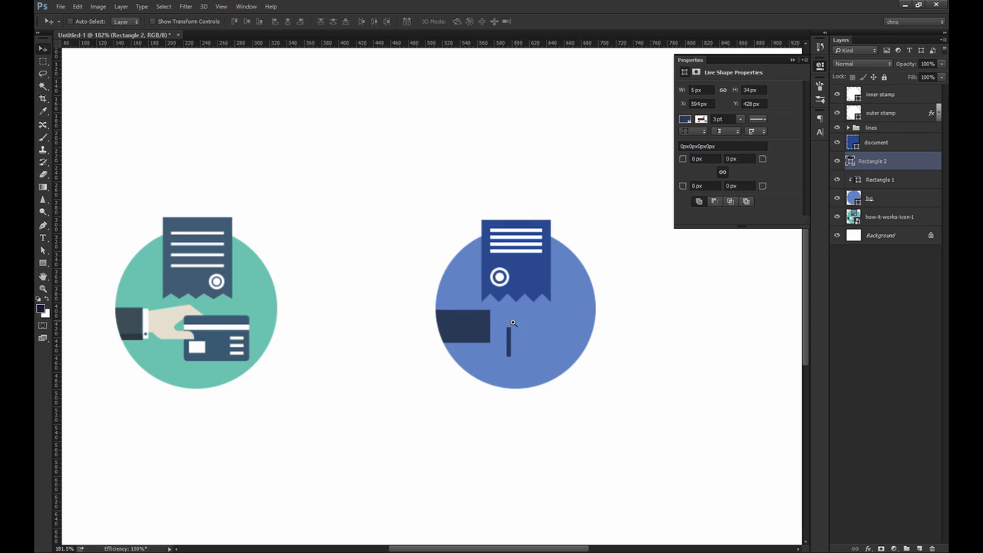
{"action": "scroll", "coordinate": [513, 323], "scroll_direction": "up", "scroll_amount": 2}
{"action": "double_click", "coordinate": [851, 161]}
{"action": "left_click", "coordinate": [591, 260]}
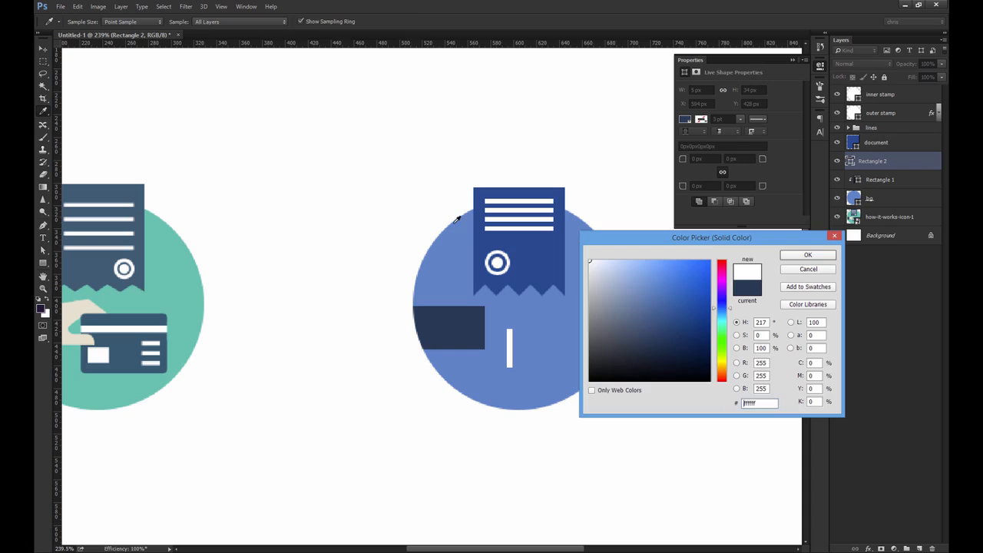
{"action": "left_click", "coordinate": [806, 254]}
Place the white cuff flush against the sleeve's right edge at X 575 px, Y 410 px, vertically centered on the sleeve.
{"action": "left_click_drag", "start_coordinate": [529, 364], "coordinate": [506, 343]}
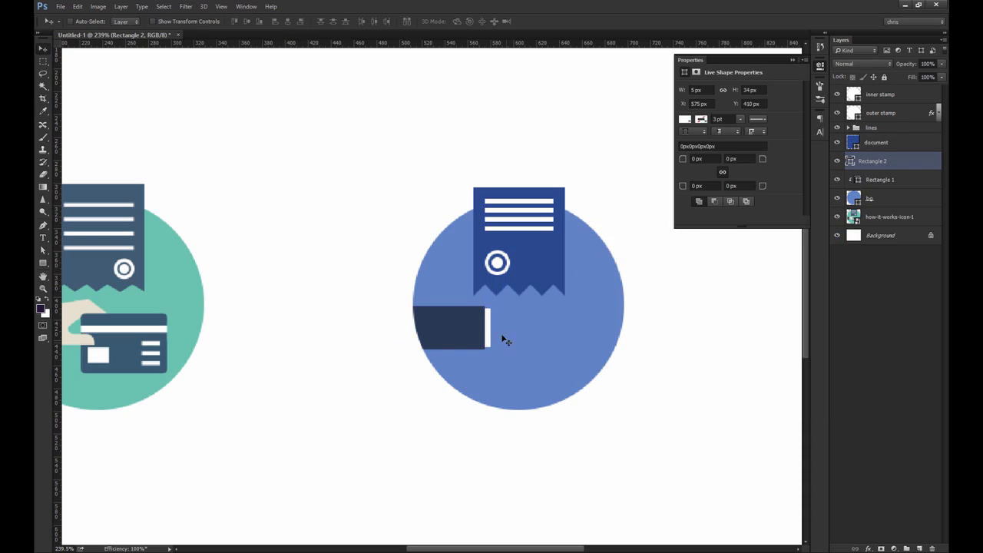
{"action": "left_click", "coordinate": [450, 326], "text": "ctrl+shift"}
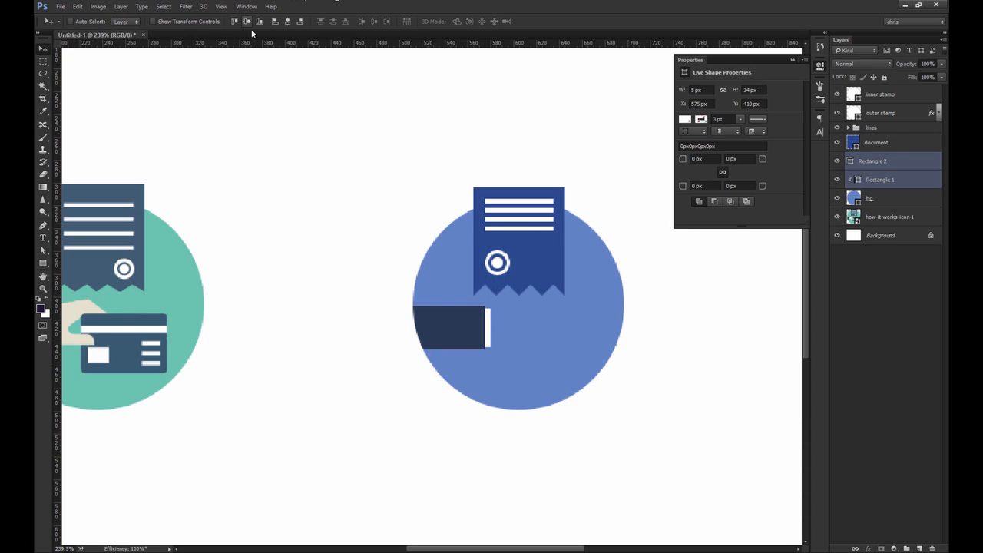
{"action": "left_click", "coordinate": [895, 163]}
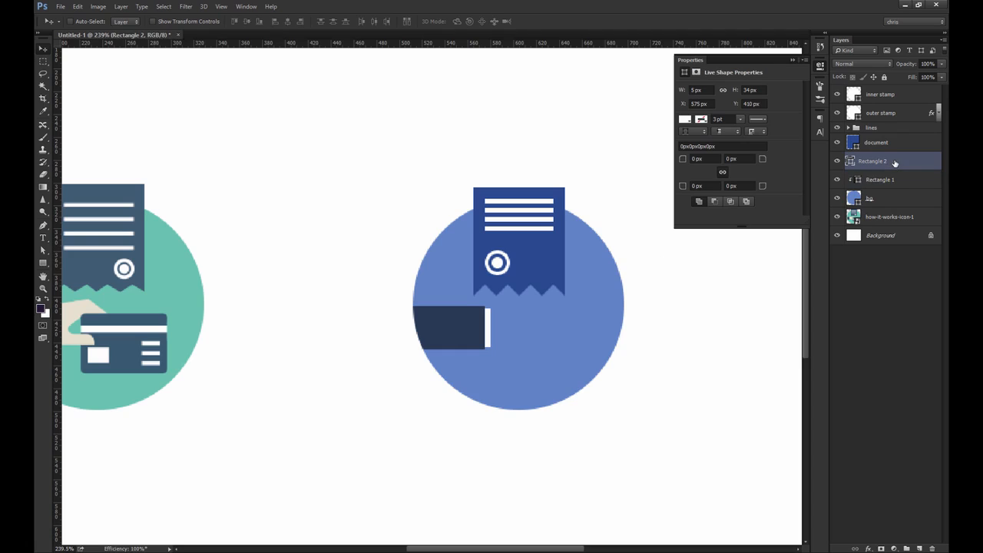
Create a 3 px circle for the cuff button near the lower end of the white cuff.
{"action": "left_click_drag", "start_coordinate": [43, 262], "coordinate": [94, 288]}
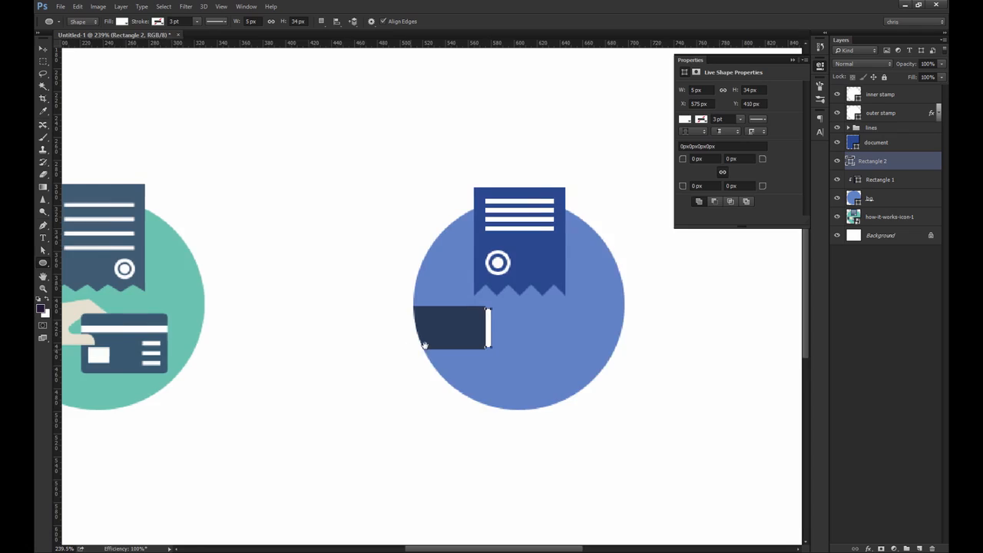
{"action": "left_click_drag", "start_coordinate": [409, 349], "coordinate": [520, 313]}
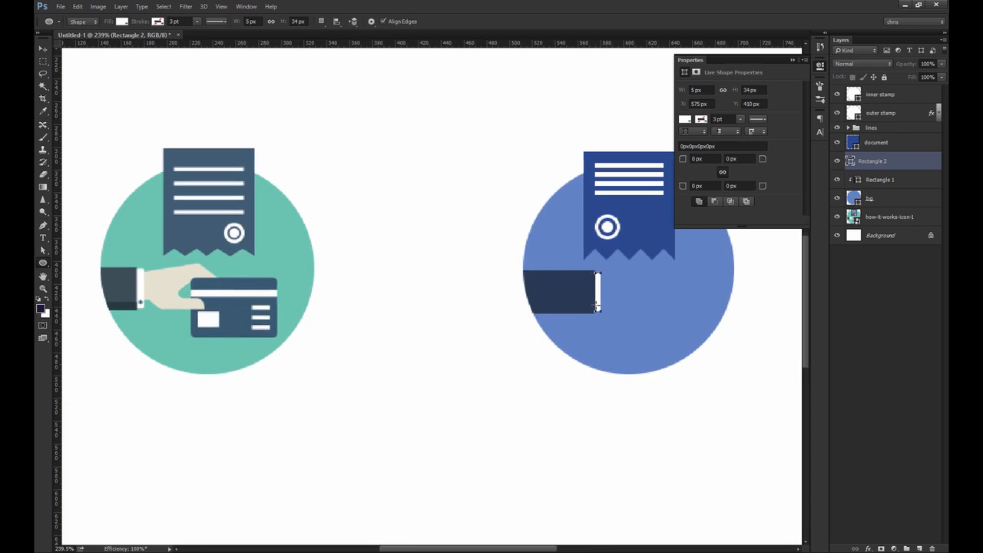
{"action": "left_click", "coordinate": [634, 335]}
{"action": "key", "text": "Tab"}
{"action": "key", "text": "Return"}
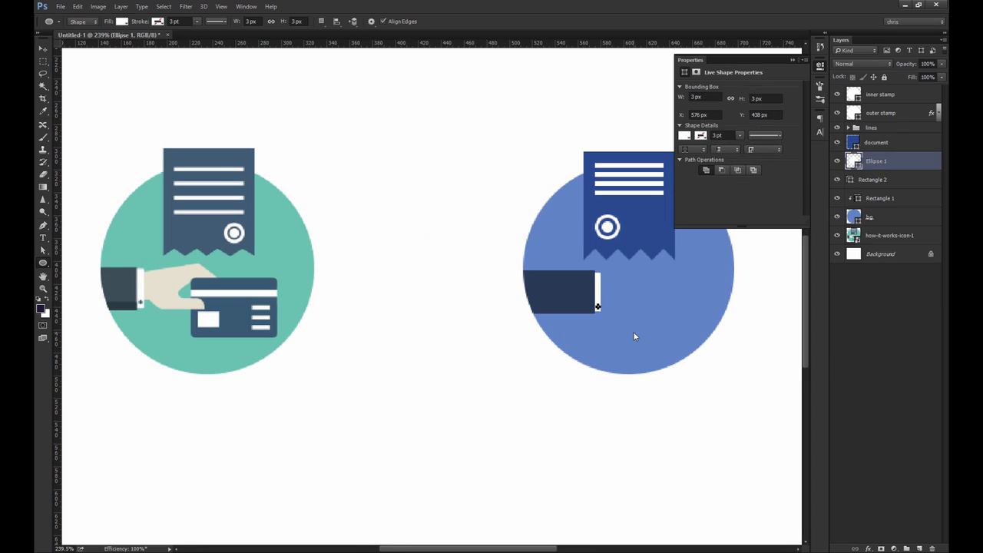
{"action": "key", "text": "v"}
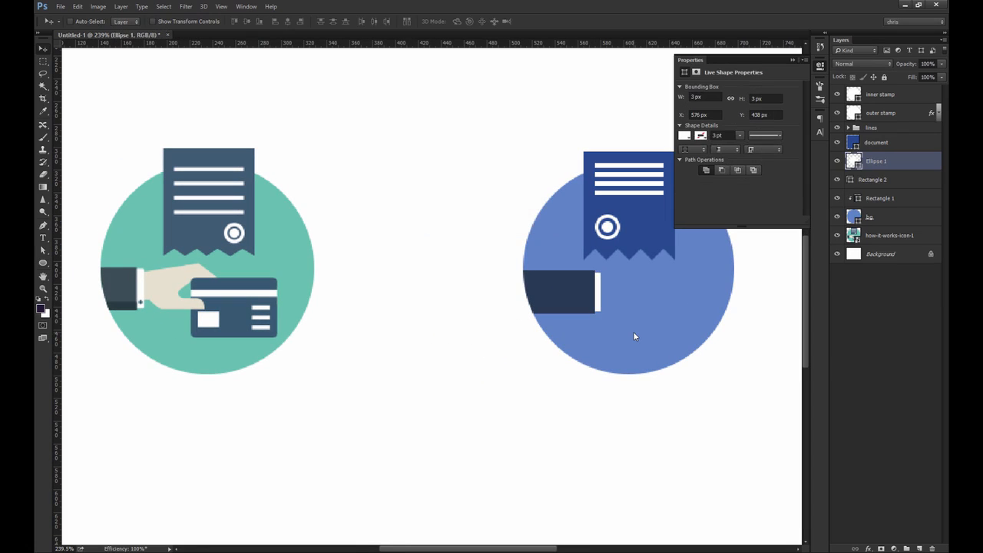
Fill the cuff button circle with the sleeve's dark navy and nudge it down 1 px to Y 439 px.
{"action": "double_click", "coordinate": [851, 161]}
{"action": "left_click", "coordinate": [572, 285]}
{"action": "left_click_drag", "start_coordinate": [666, 242], "coordinate": [744, 246]}
{"action": "key", "text": "Return"}
{"action": "left_click_drag", "start_coordinate": [608, 302], "coordinate": [682, 373]}
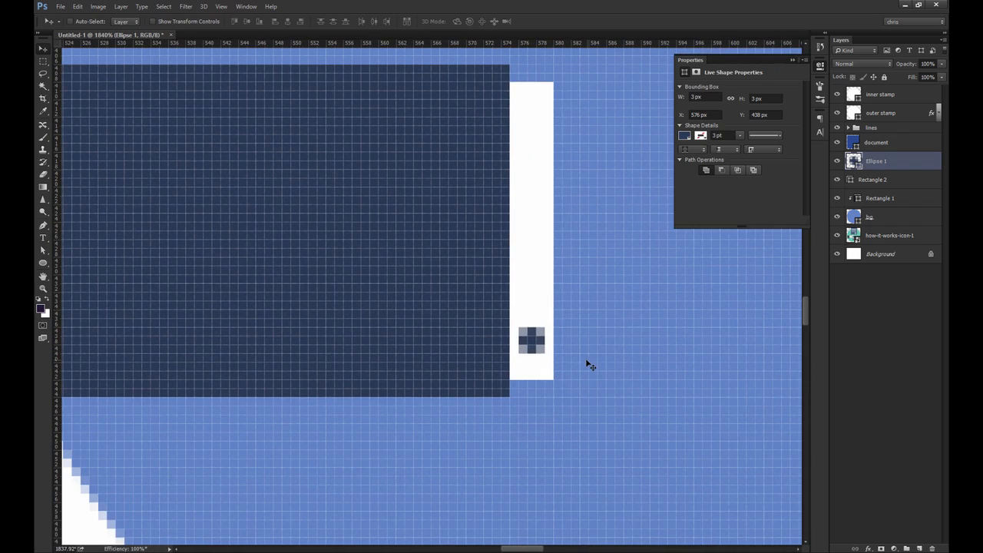
{"action": "key", "text": "Down"}
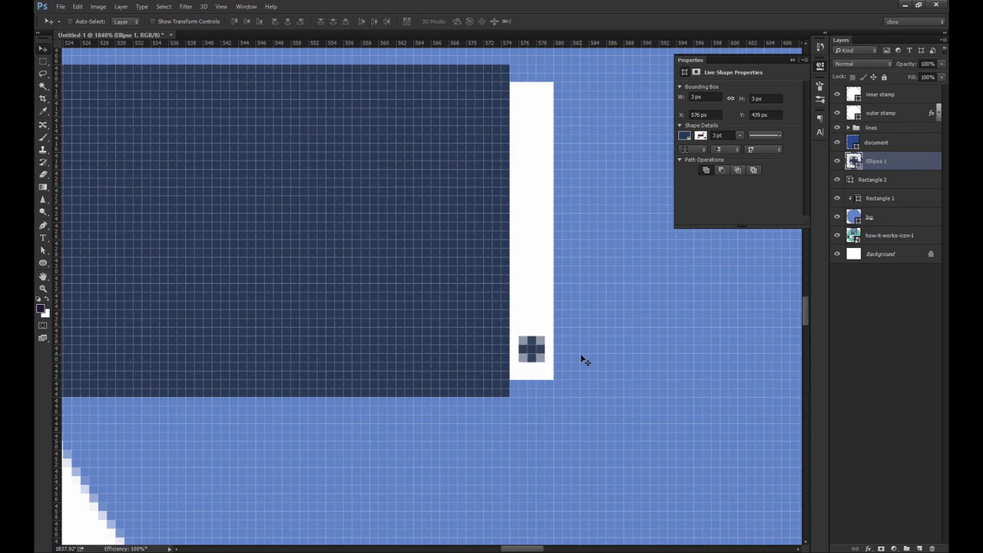
{"action": "key", "text": "ctrl+1"}
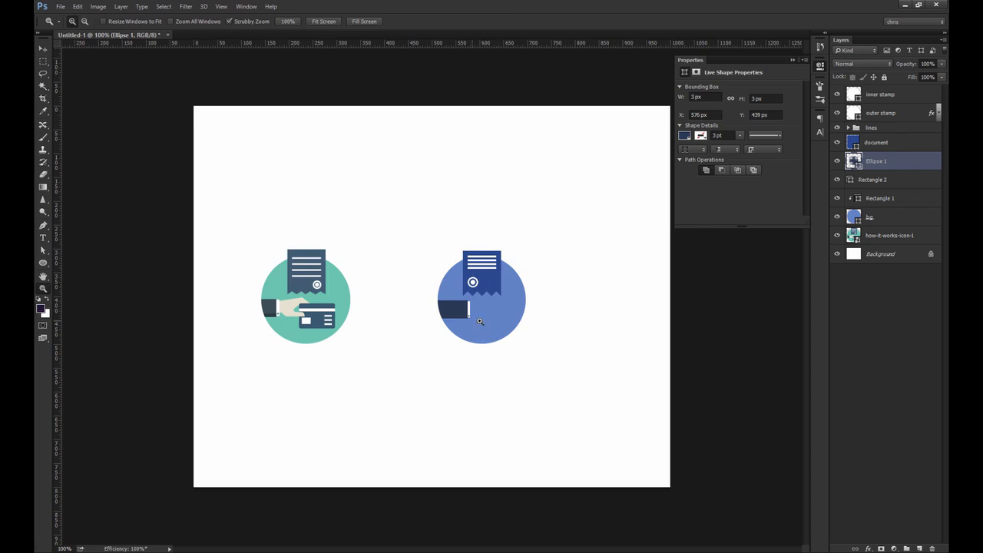
{"action": "left_click_drag", "start_coordinate": [472, 322], "coordinate": [624, 388]}
{"action": "key", "text": "m"}
{"action": "left_click_drag", "start_coordinate": [363, 189], "coordinate": [382, 198]}
{"action": "key", "text": "ctrl+1"}
{"action": "key", "text": "ctrl+1"}
{"action": "key", "text": "v"}
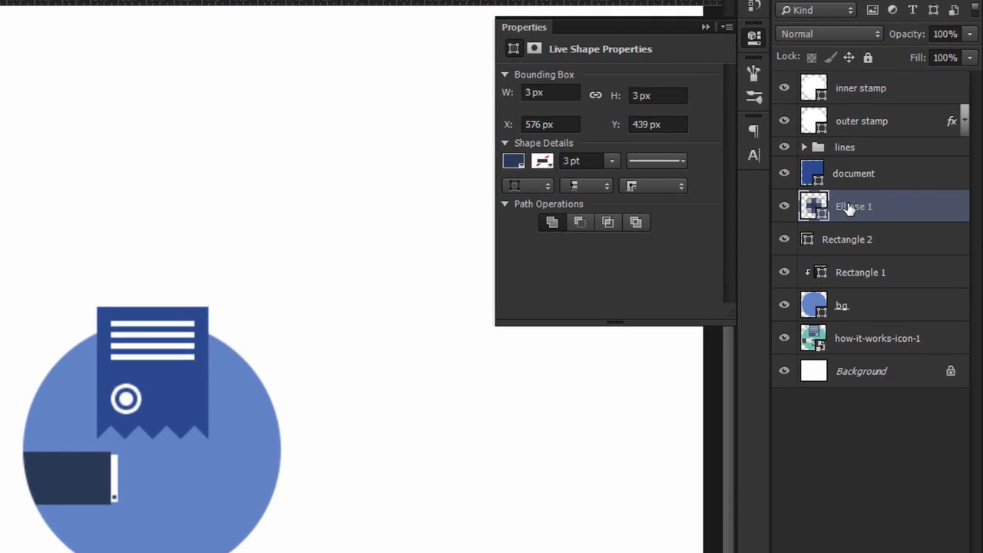
Rename the cuff's circle layer to button, the white cuff layer to shirt and the dark rectangle layer to sleeve.
{"action": "double_click", "coordinate": [873, 160]}
{"action": "type", "text": "button"}
{"action": "key", "text": "Return"}
{"action": "left_click", "coordinate": [114, 476]}
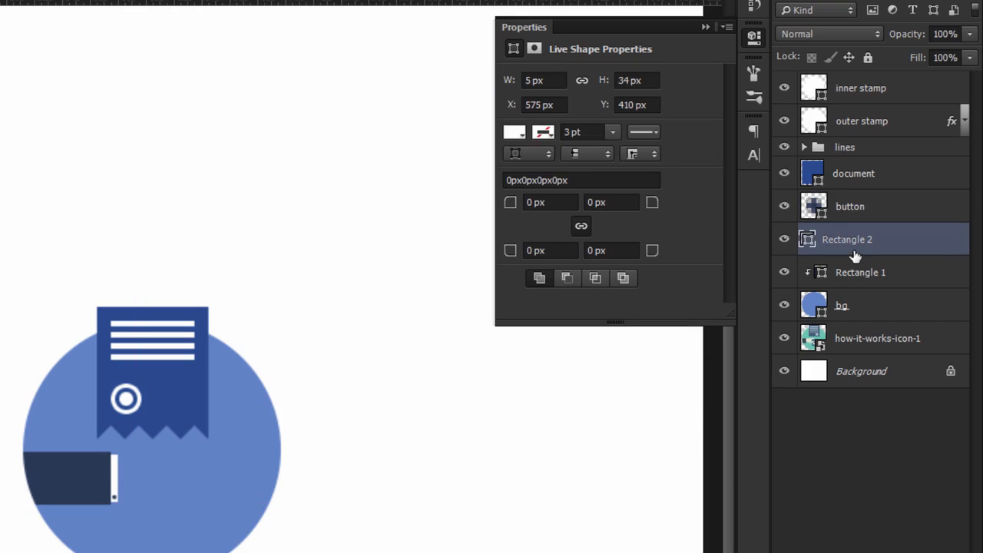
{"action": "double_click", "coordinate": [845, 239]}
{"action": "type", "text": "shirt"}
{"action": "key", "text": "Return"}
{"action": "double_click", "coordinate": [873, 273]}
{"action": "type", "text": "sleeve"}
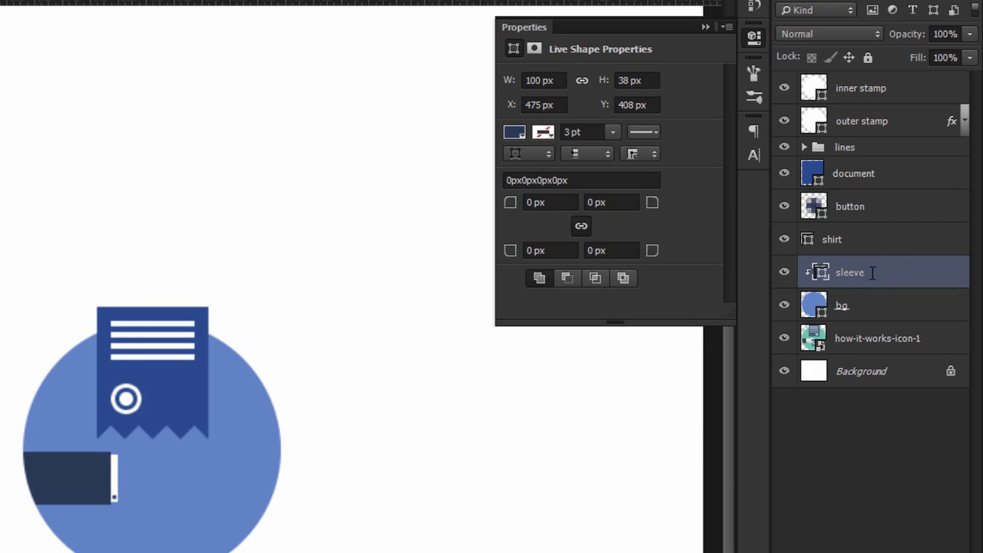
{"action": "key", "text": "Return"}
{"action": "left_click", "coordinate": [832, 261]}
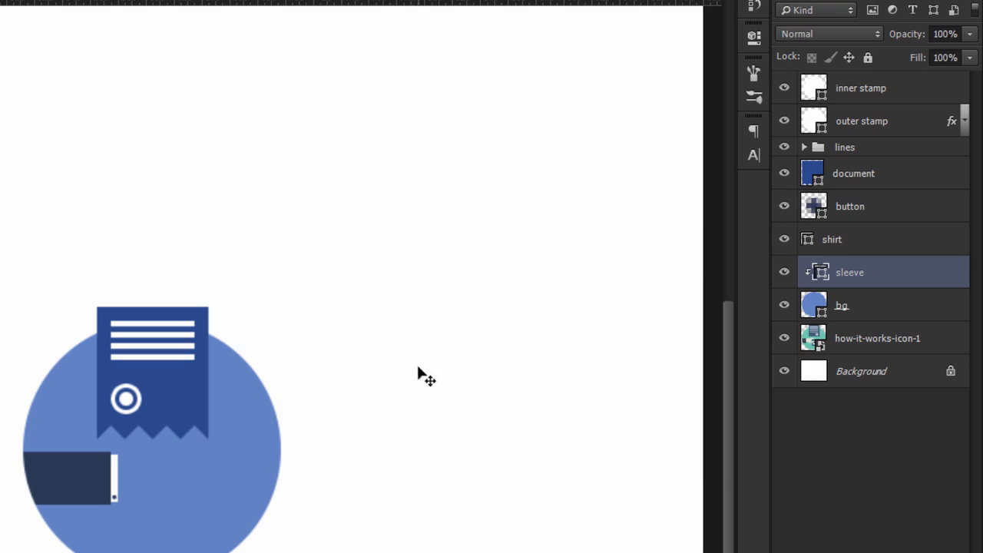
Duplicate the sleeve layer and squash the copy into a thin strip along the sleeve's lower edge.
{"action": "scroll", "coordinate": [180, 468], "scroll_direction": "left", "scroll_amount": 5}
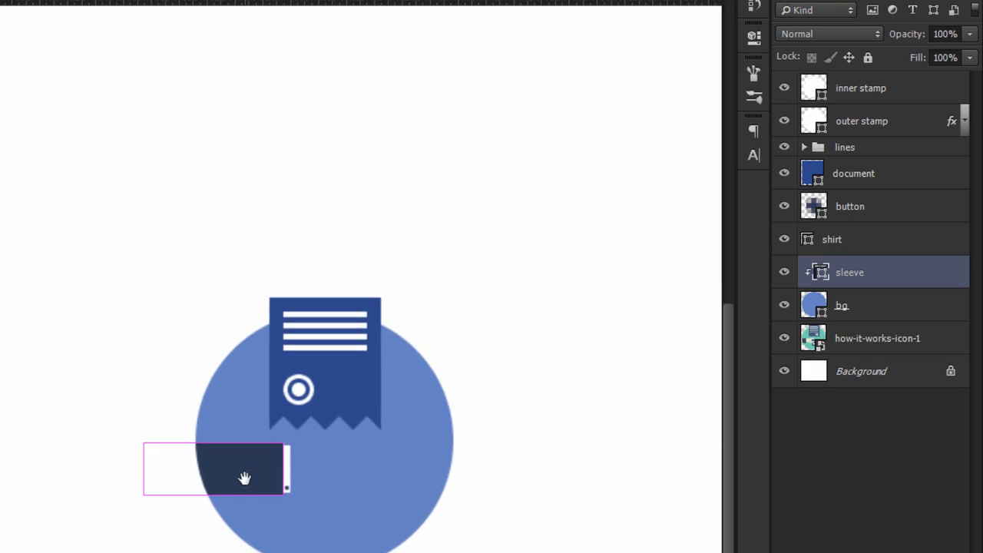
{"action": "key", "text": "ctrl+j"}
{"action": "scroll", "coordinate": [450, 404], "scroll_direction": "up", "scroll_amount": 1}
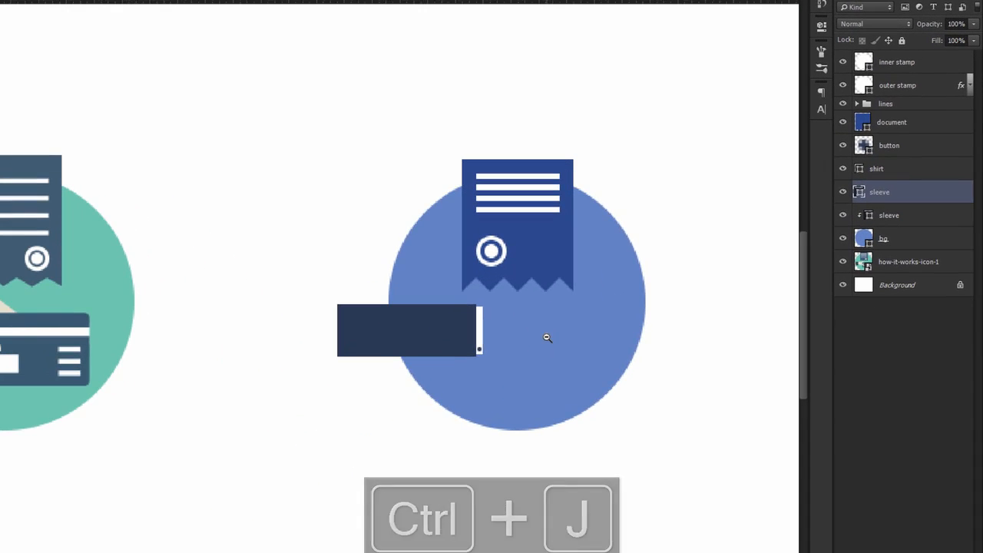
{"action": "key", "text": "ctrl+t"}
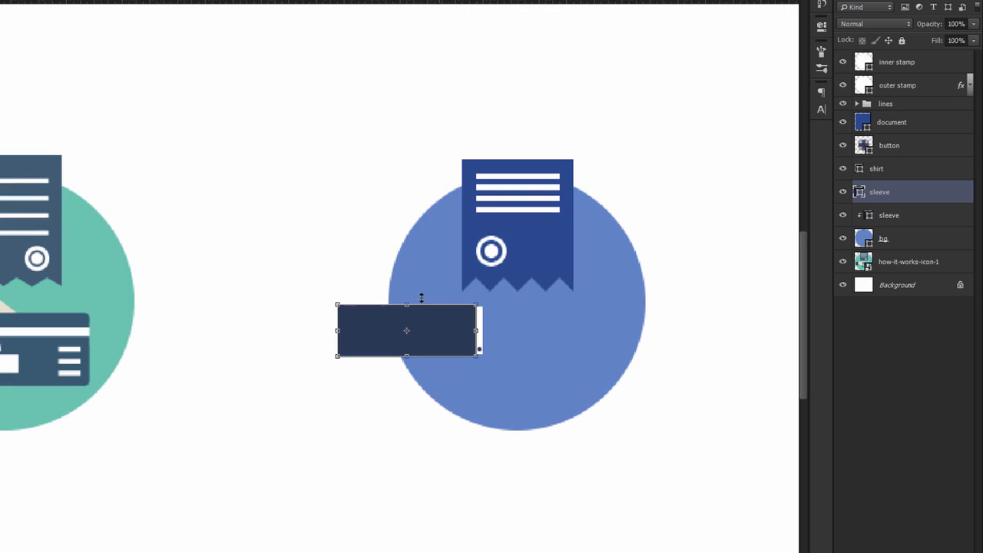
{"action": "left_click_drag", "start_coordinate": [421, 299], "coordinate": [424, 340]}
{"action": "key", "text": "Return"}
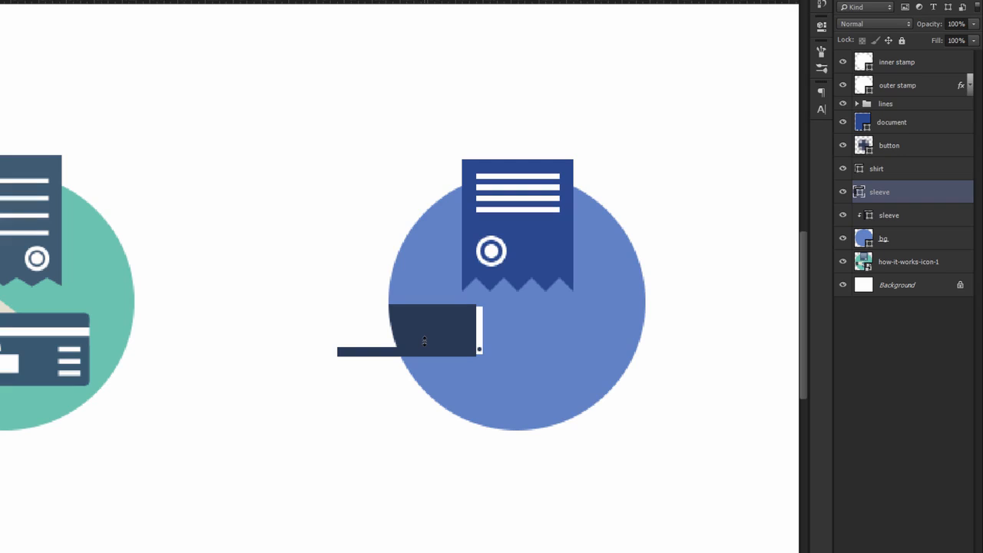
Clip the thin sleeve strip to the blue circle and set its fill to #202f47.
{"action": "key", "text": "ctrl+alt+g"}
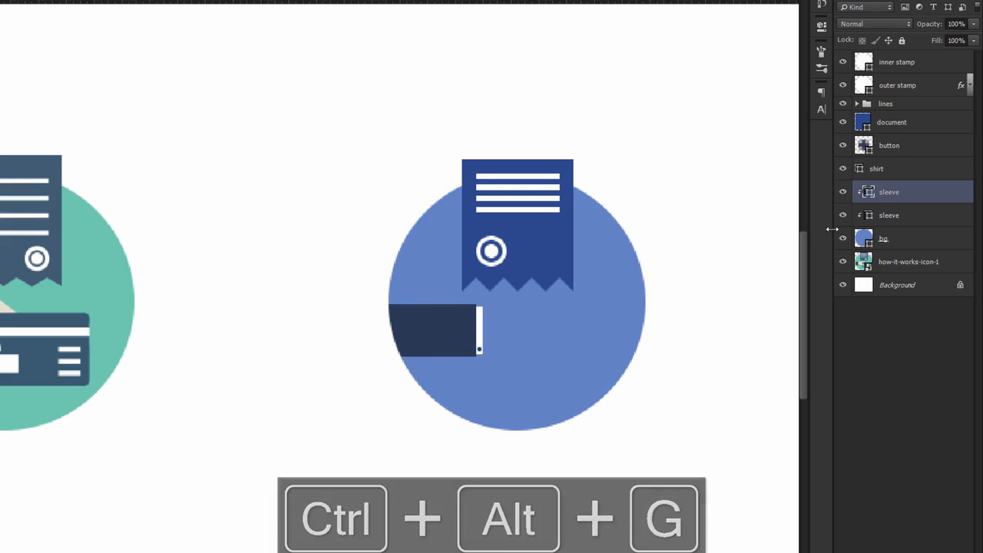
{"action": "double_click", "coordinate": [868, 192]}
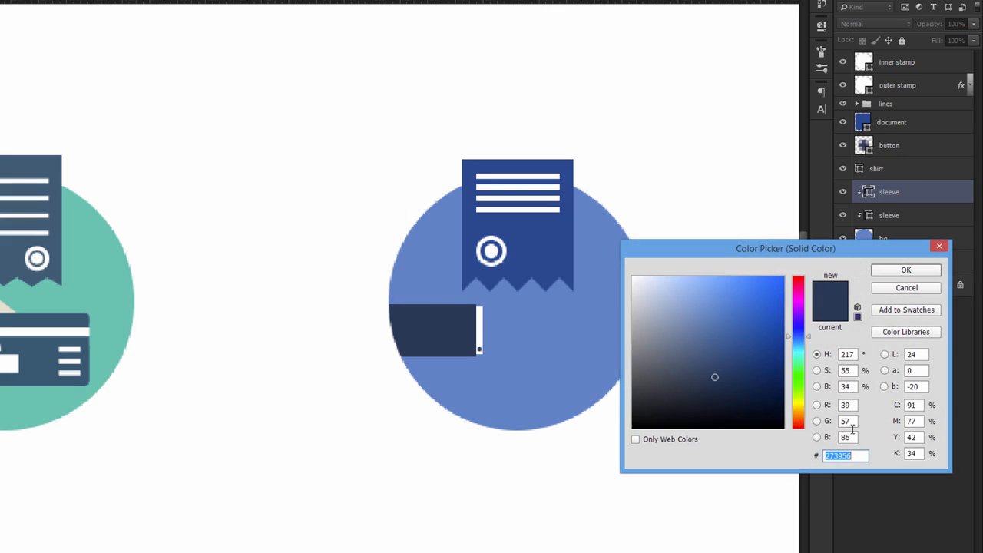
{"action": "type", "text": "202f47"}
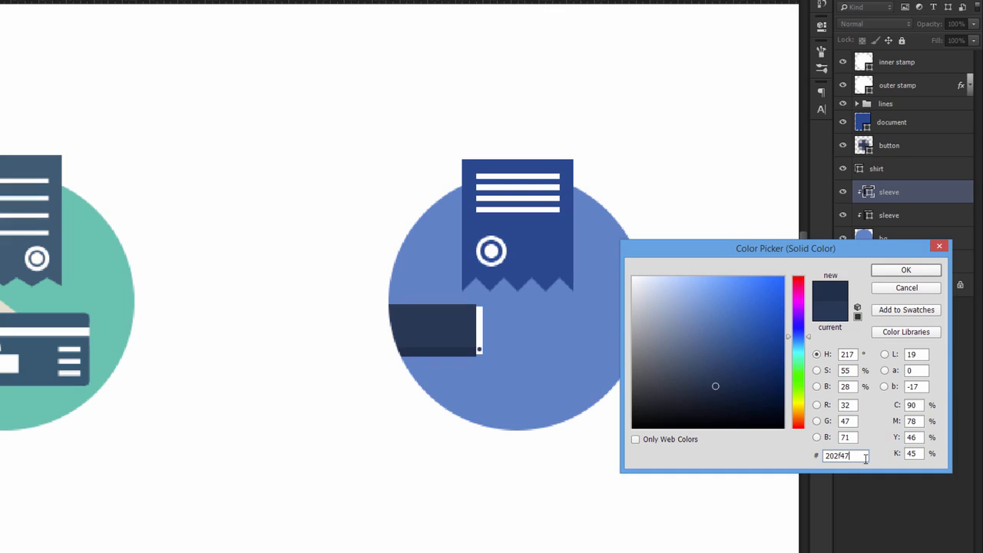
{"action": "key", "text": "Return"}
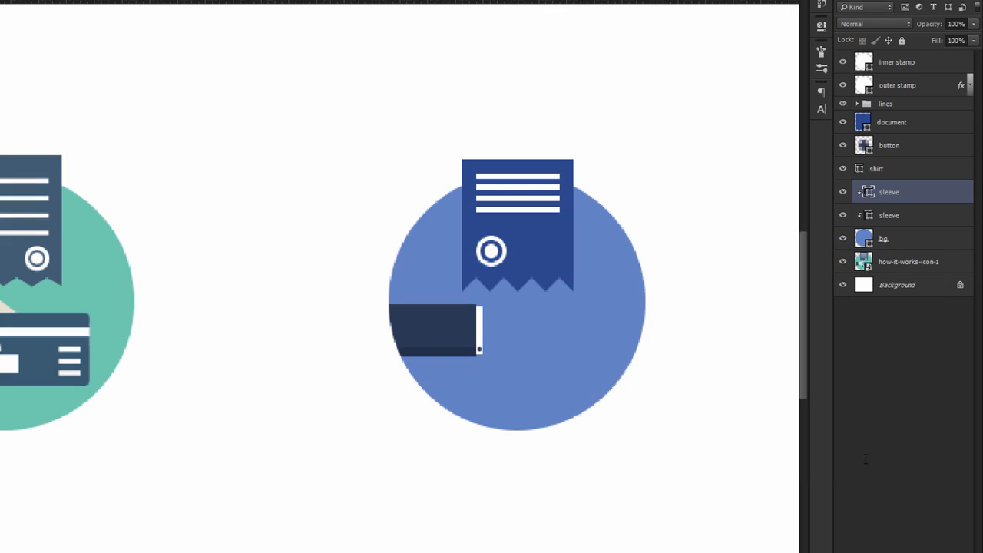
Rename the darker strip's layer to sleeve shadow.
{"action": "key", "text": "ctrl+plus"}
{"action": "key", "text": "ctrl+plus"}
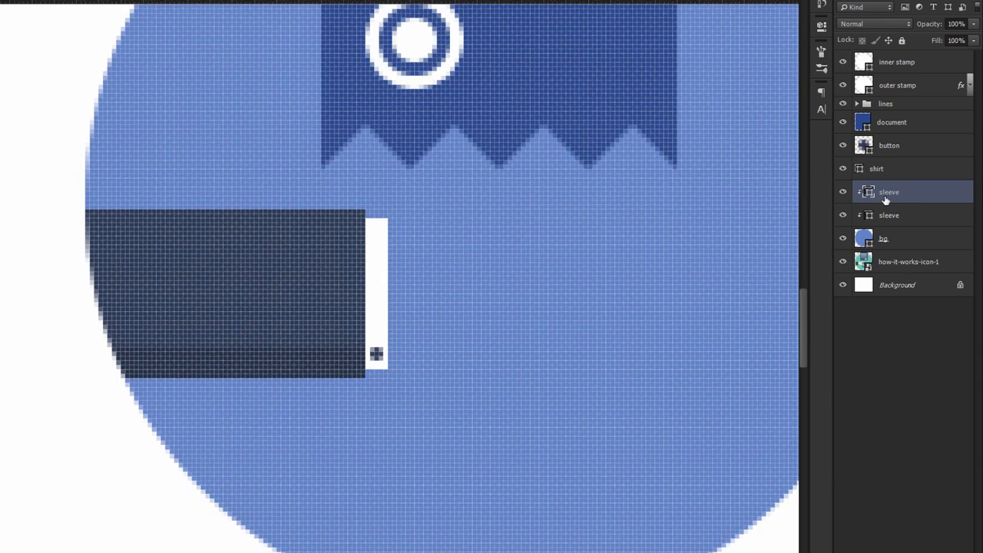
{"action": "double_click", "coordinate": [888, 193]}
{"action": "type", "text": "shadow"}
{"action": "key", "text": "Return"}
{"action": "left_click_drag", "start_coordinate": [476, 365], "coordinate": [437, 374]}
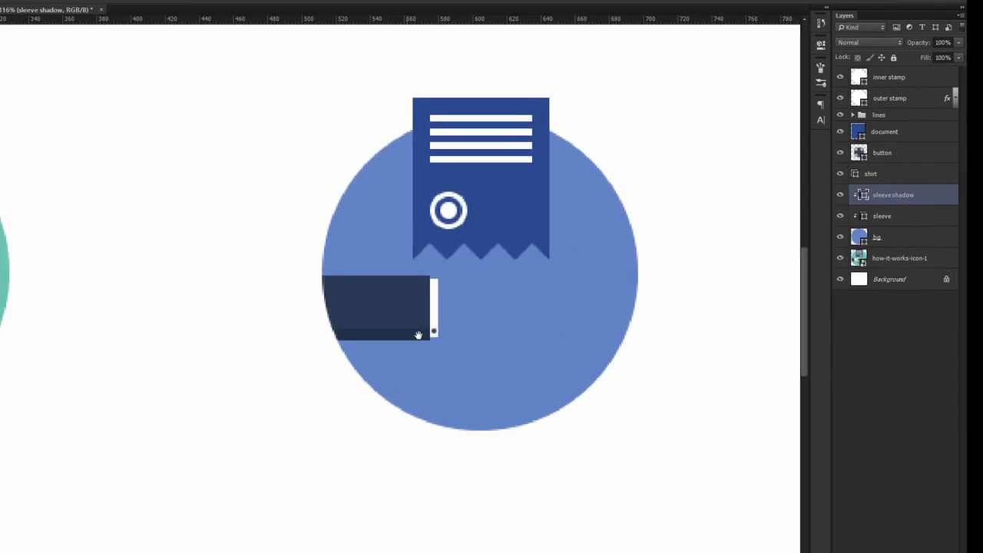
{"action": "left_click_drag", "start_coordinate": [377, 345], "coordinate": [505, 324]}
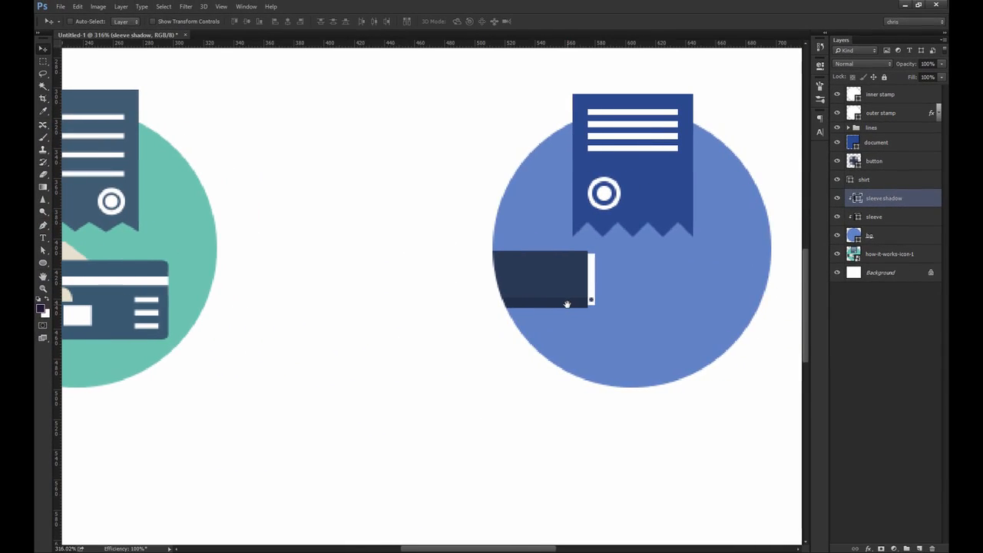
Shift the button, shirt, sleeve shadow and sleeve layers together to the left so the arm reaches less far into the circle.
{"action": "left_click", "coordinate": [885, 218], "text": "shift"}
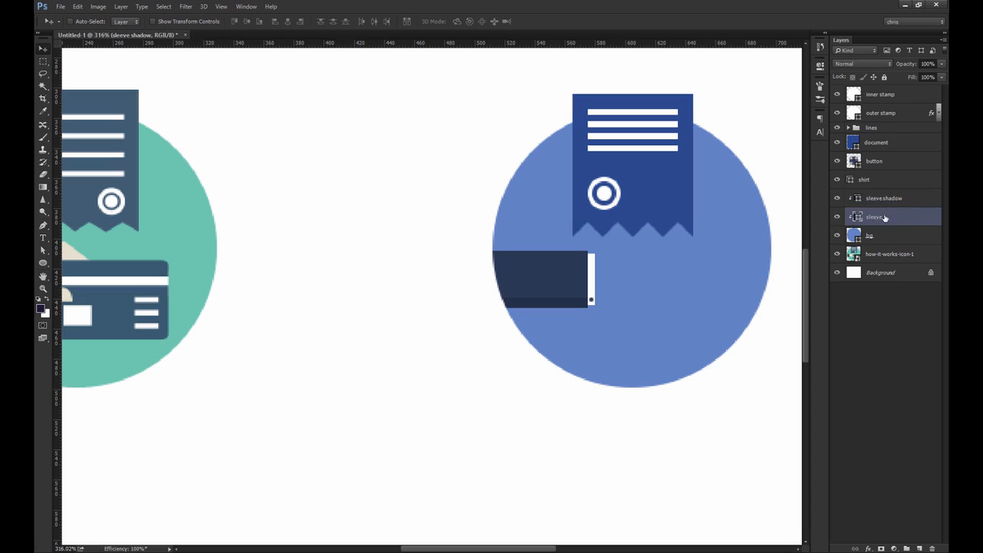
{"action": "left_click", "coordinate": [876, 179], "text": "shift"}
{"action": "left_click", "coordinate": [875, 161], "text": "shift"}
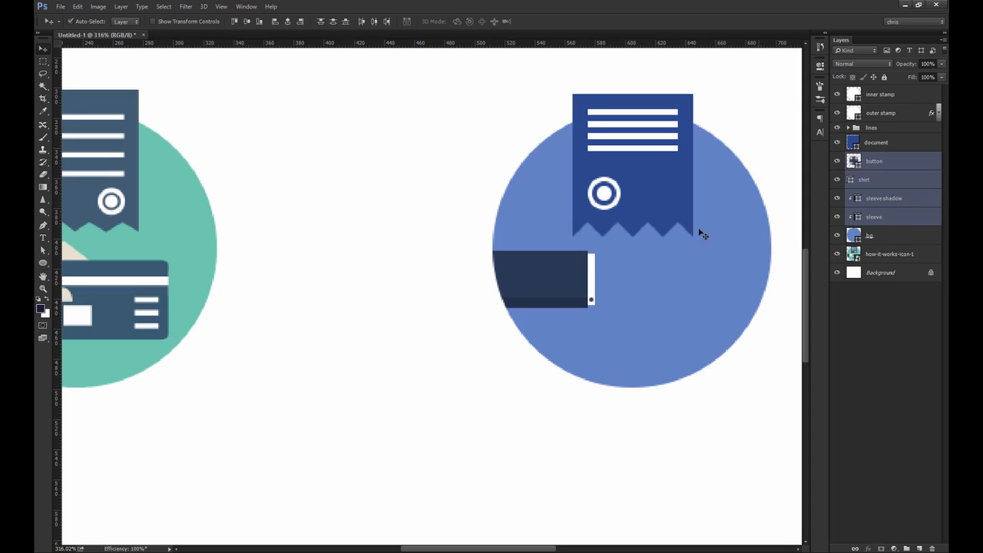
{"action": "mouse_move", "coordinate": [606, 258]}
{"action": "left_mouse_down"}
{"action": "mouse_move", "coordinate": [628, 249]}
{"action": "mouse_move", "coordinate": [607, 252]}
{"action": "mouse_move", "coordinate": [619, 258]}
{"action": "left_mouse_up"}
{"action": "key", "text": "ctrl+1"}
{"action": "scroll", "coordinate": [453, 316], "scroll_direction": "up", "scroll_amount": 5}
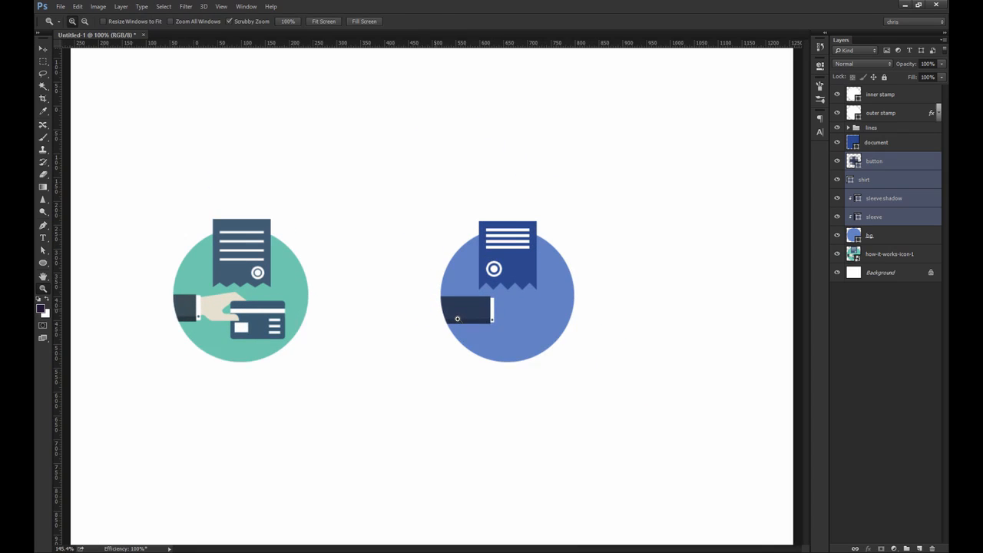
{"action": "mouse_move", "coordinate": [482, 318]}
{"action": "left_mouse_down"}
{"action": "mouse_move", "coordinate": [509, 319]}
{"action": "mouse_move", "coordinate": [474, 318]}
{"action": "left_mouse_up"}
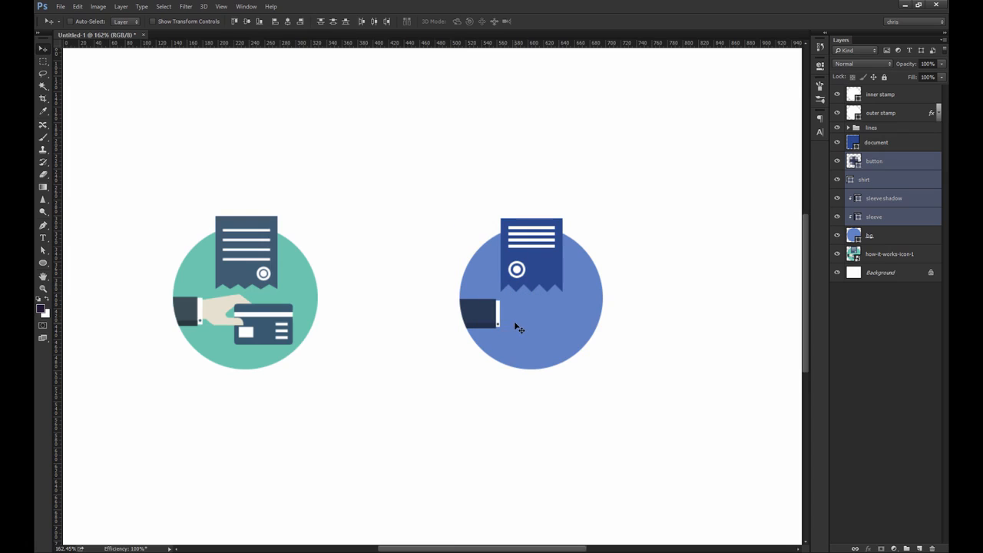
Create a 75 × 50 px rounded rectangle with 5 px corner radii for the card, directly above the button layer.
{"action": "left_click", "coordinate": [876, 161]}
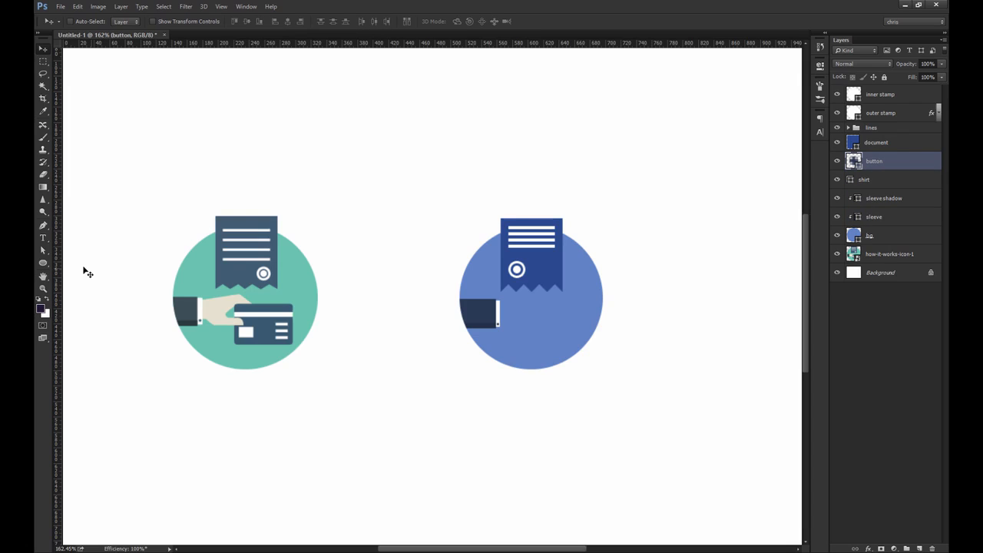
{"action": "left_click_drag", "start_coordinate": [43, 263], "coordinate": [91, 271]}
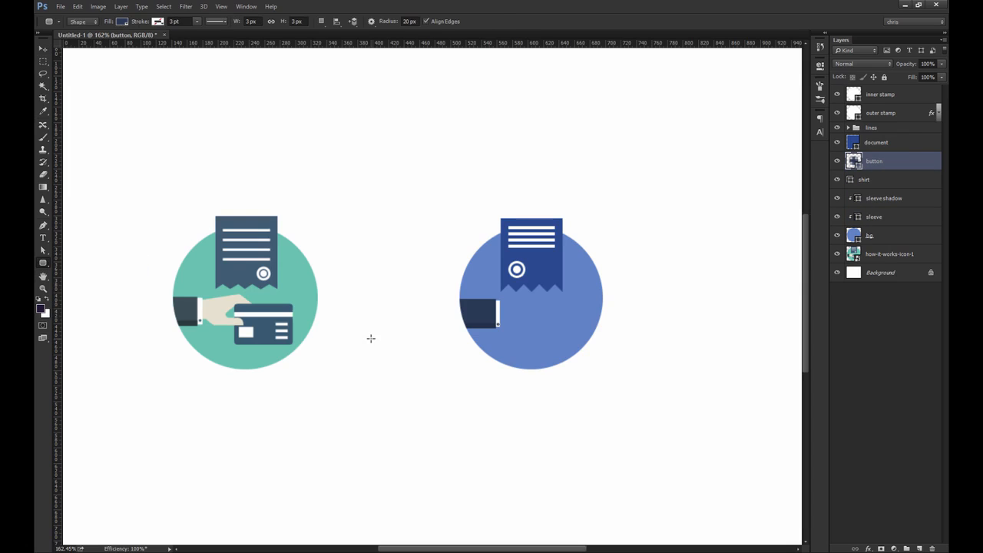
{"action": "left_click", "coordinate": [426, 346]}
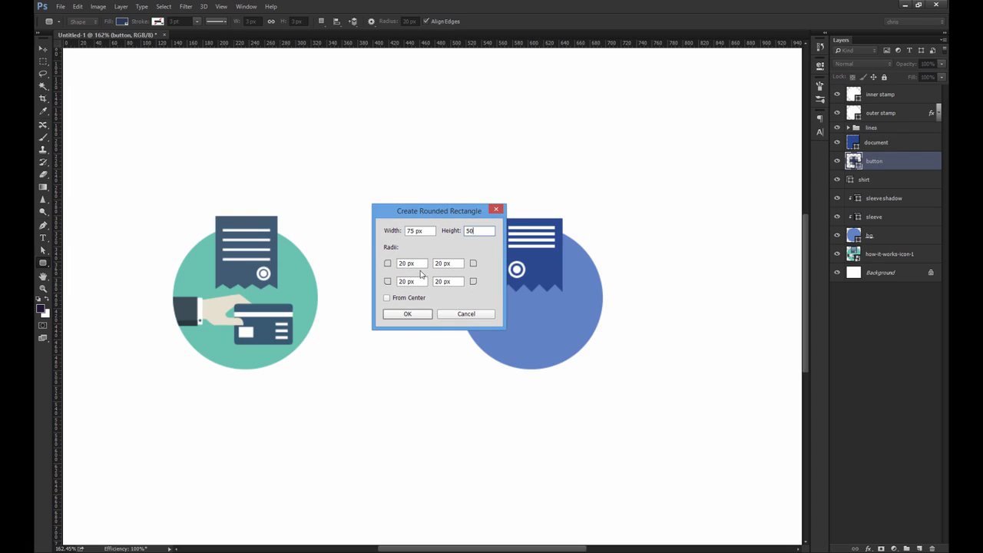
{"action": "key", "text": "Tab"}
{"action": "type", "text": "5"}
{"action": "key", "text": "Tab"}
{"action": "type", "text": "5"}
{"action": "key", "text": "Tab"}
{"action": "type", "text": "5"}
{"action": "left_click", "coordinate": [412, 317]}
Move the card to X 586 px, Y 417 px on the circle and fill it with the receipt's dark blue.
{"action": "key", "text": "v"}
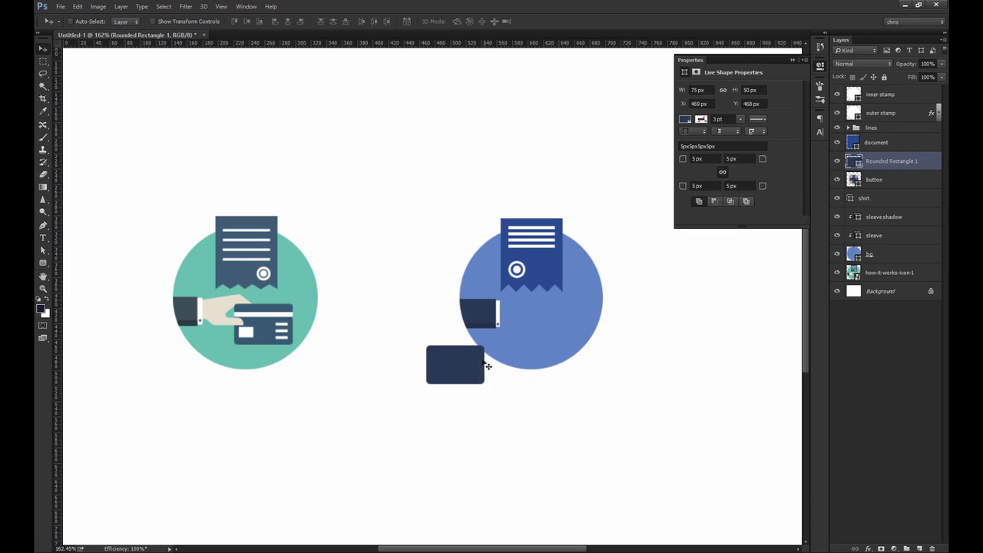
{"action": "left_click_drag", "start_coordinate": [455, 365], "coordinate": [546, 325]}
{"action": "double_click", "coordinate": [854, 161]}
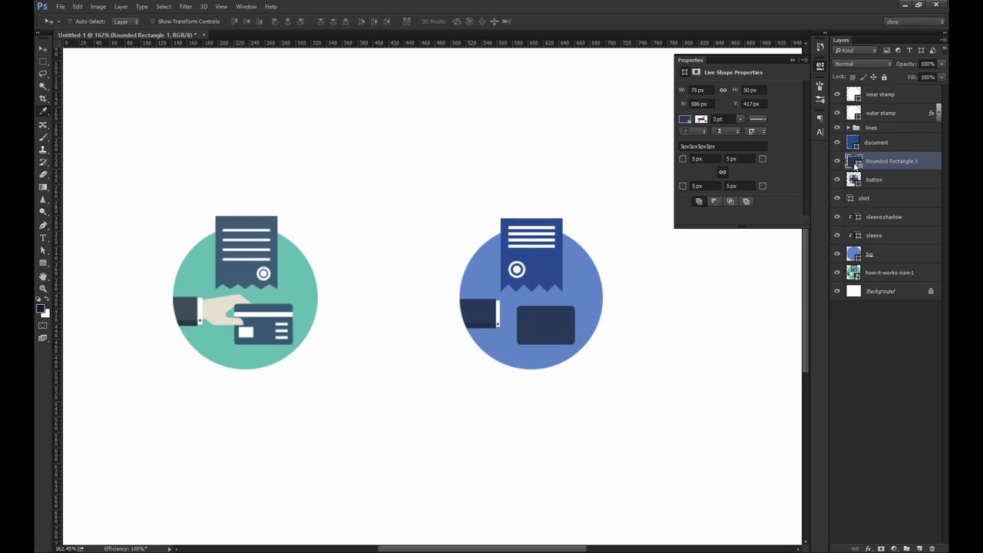
{"action": "left_click", "coordinate": [762, 321]}
{"action": "left_click", "coordinate": [888, 262]}
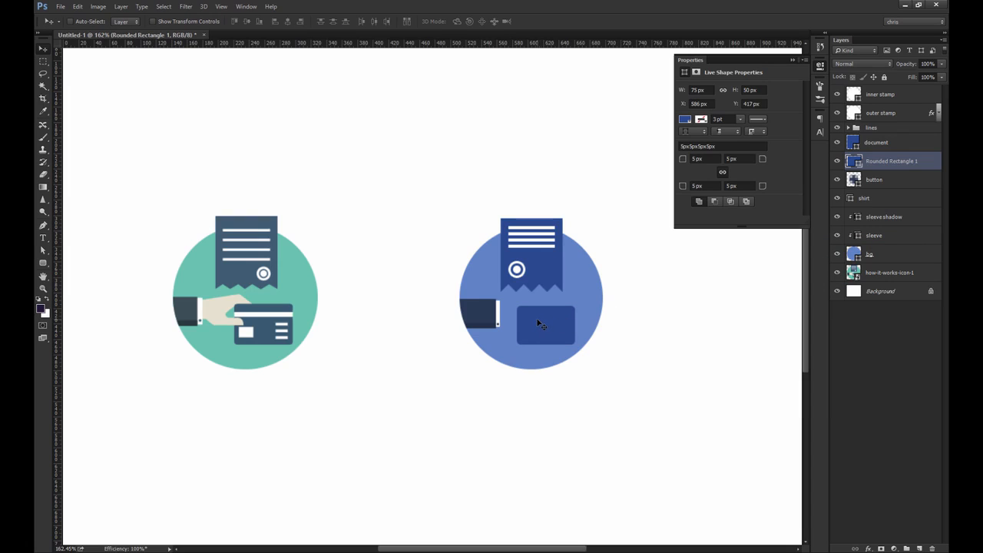
Create a 75 × 8 px rectangle for the card's stripe.
{"action": "key", "text": "u"}
{"action": "key", "text": "shift+u"}
{"action": "left_click", "coordinate": [395, 337]}
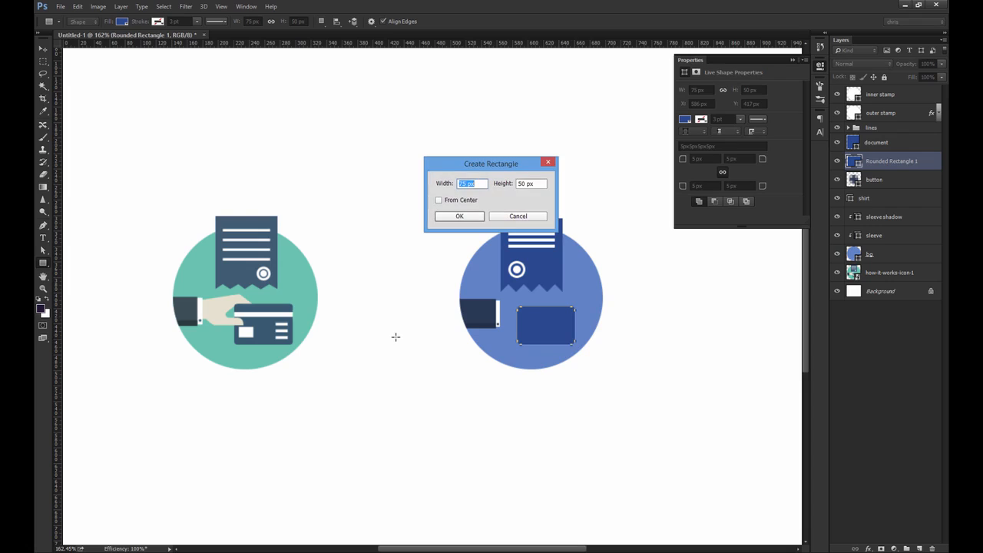
{"action": "key", "text": "Tab"}
{"action": "type", "text": "8"}
{"action": "key", "text": "Return"}
Move the stripe rectangle over the upper part of the card and set its fill to white #ffffff.
{"action": "key", "text": "v"}
{"action": "left_click_drag", "start_coordinate": [442, 339], "coordinate": [506, 318]}
{"action": "double_click", "coordinate": [852, 163]}
{"action": "left_click", "coordinate": [566, 167]}
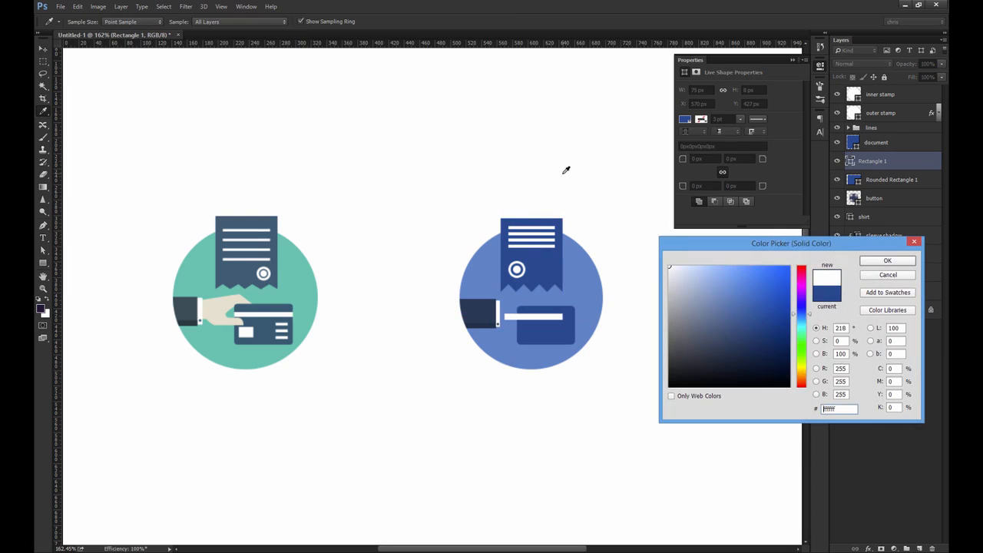
{"action": "key", "text": "Return"}
Align the white stripe across the card's full width at X 586 px, Y 427 px.
{"action": "left_click_drag", "start_coordinate": [563, 311], "coordinate": [625, 345]}
{"action": "key", "text": "x"}
{"action": "key", "text": "z"}
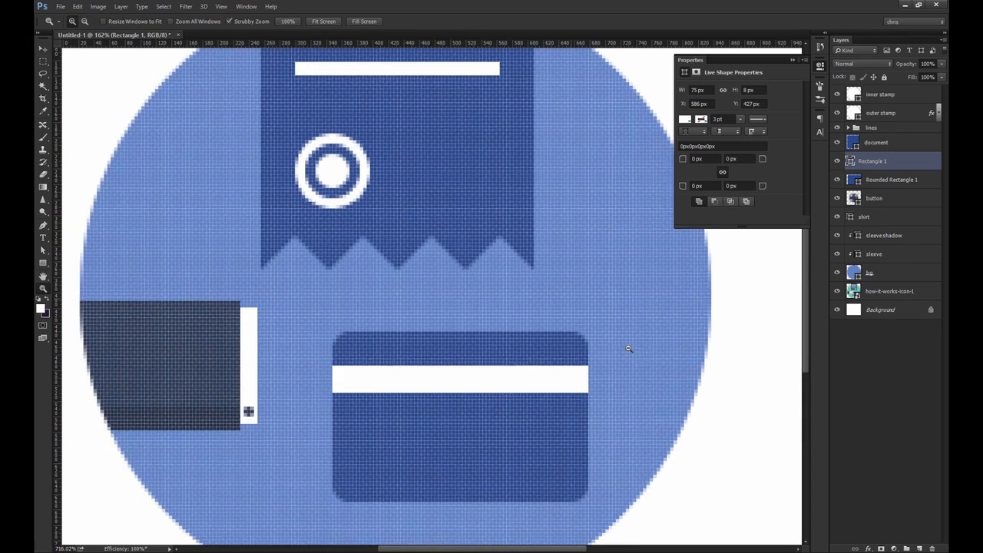
{"action": "key", "text": "v"}
{"action": "mouse_move", "coordinate": [512, 368]}
{"action": "left_mouse_down"}
{"action": "mouse_move", "coordinate": [500, 332]}
{"action": "mouse_move", "coordinate": [522, 372]}
{"action": "left_mouse_up"}
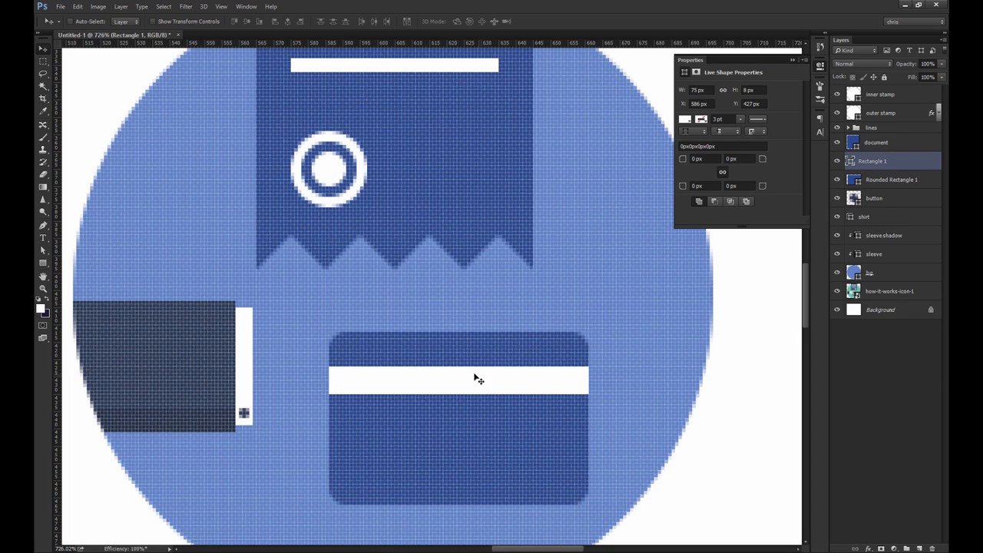
Create a 16 × 3 px white rectangle for the card's detail lines.
{"action": "key", "text": "ctrl+0"}
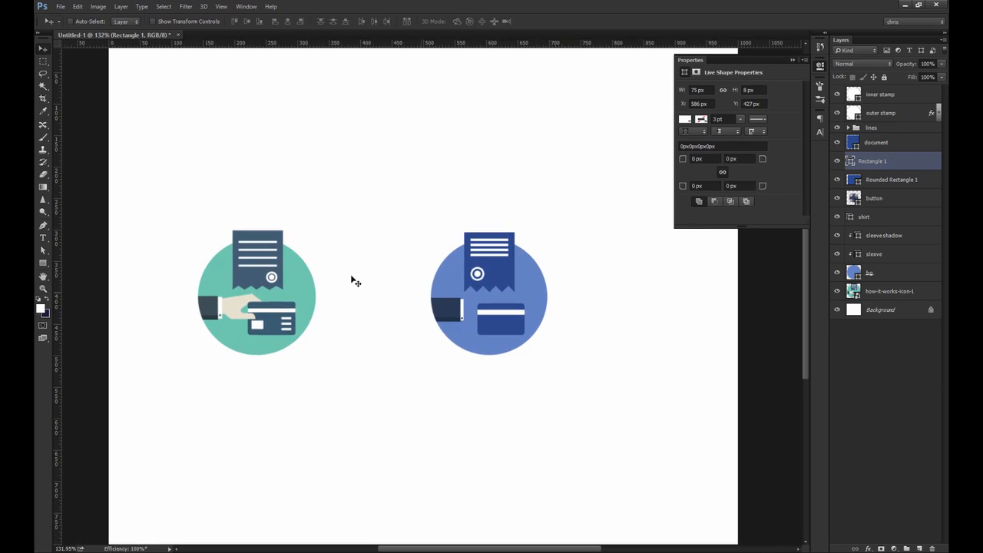
{"action": "left_click", "coordinate": [43, 262]}
{"action": "left_click", "coordinate": [449, 355]}
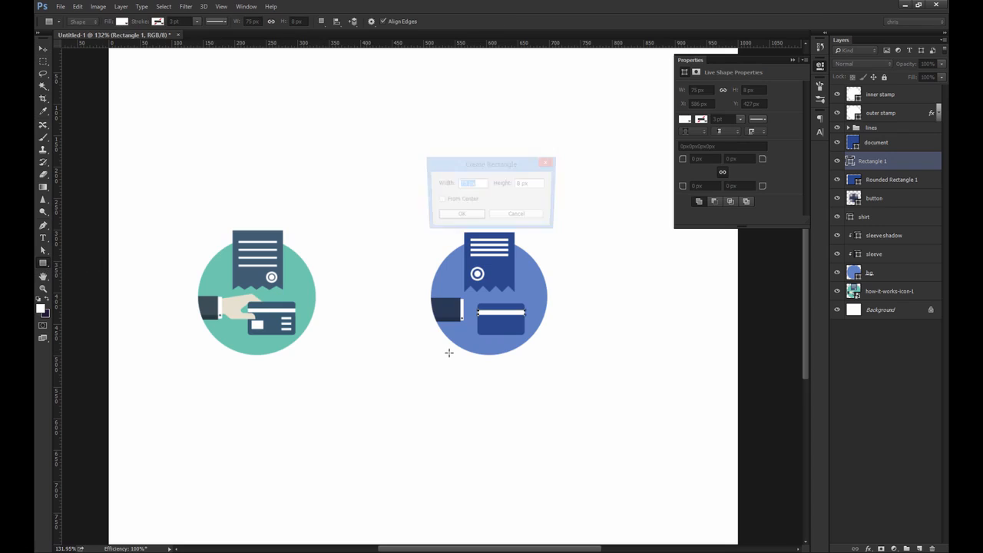
{"action": "type", "text": "16"}
{"action": "key", "text": "Tab"}
{"action": "type", "text": "3"}
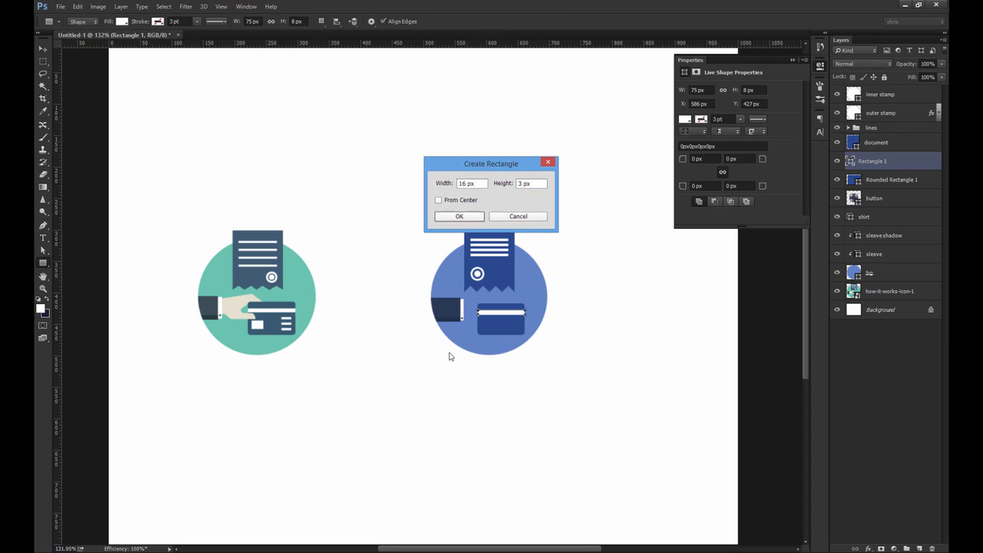
{"action": "key", "text": "Return"}
Place the small line at the card's lower right and duplicate it twice to form an evenly spaced stack of three.
{"action": "left_click_drag", "start_coordinate": [450, 356], "coordinate": [584, 353]}
{"action": "key", "text": "z"}
{"action": "key", "text": "v"}
{"action": "left_click_drag", "start_coordinate": [455, 374], "coordinate": [451, 409]}
{"action": "key", "text": "ctrl+1"}
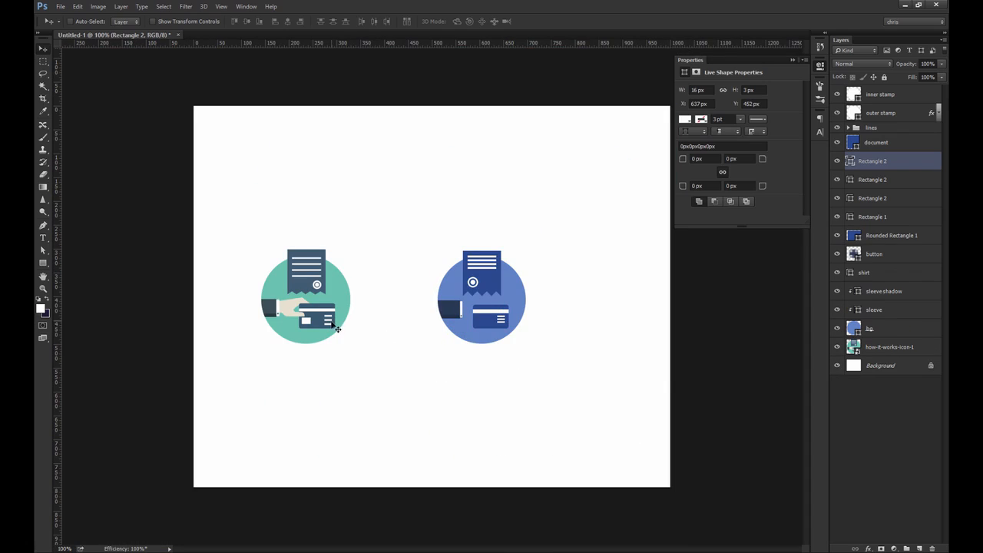
Select all three detail lines on the card and move them together down to Y 454 px.
{"action": "scroll", "coordinate": [513, 329], "scroll_direction": "up", "scroll_amount": 10}
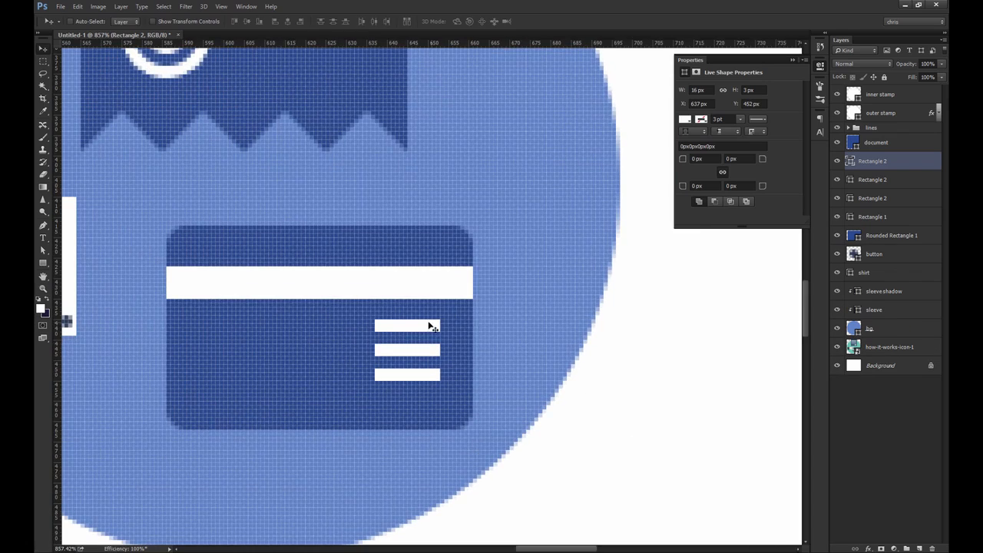
{"action": "left_click", "coordinate": [876, 202], "text": "shift"}
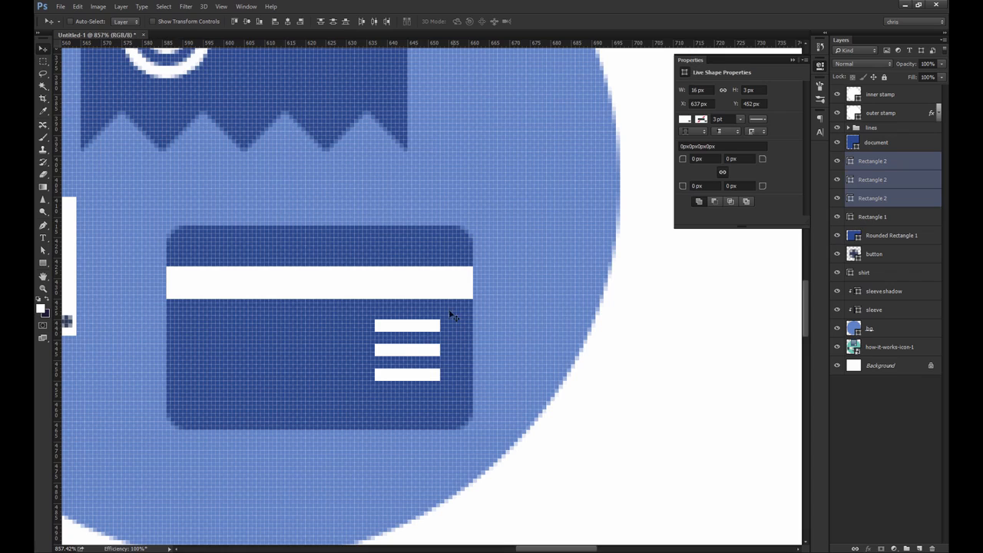
{"action": "left_click_drag", "start_coordinate": [450, 313], "coordinate": [450, 328]}
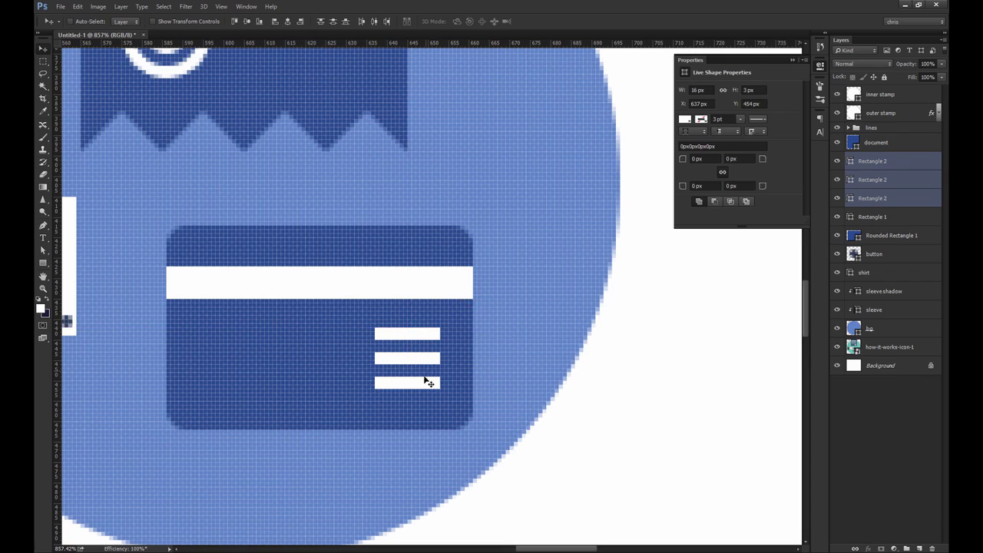
{"action": "key", "text": "ctrl+1"}
Check the lines' margins to the stripe and card edge with marquee selections, and nudge the three lines to X 636 px, Y 456 px.
{"action": "scroll", "coordinate": [528, 332], "scroll_direction": "up", "scroll_amount": 12}
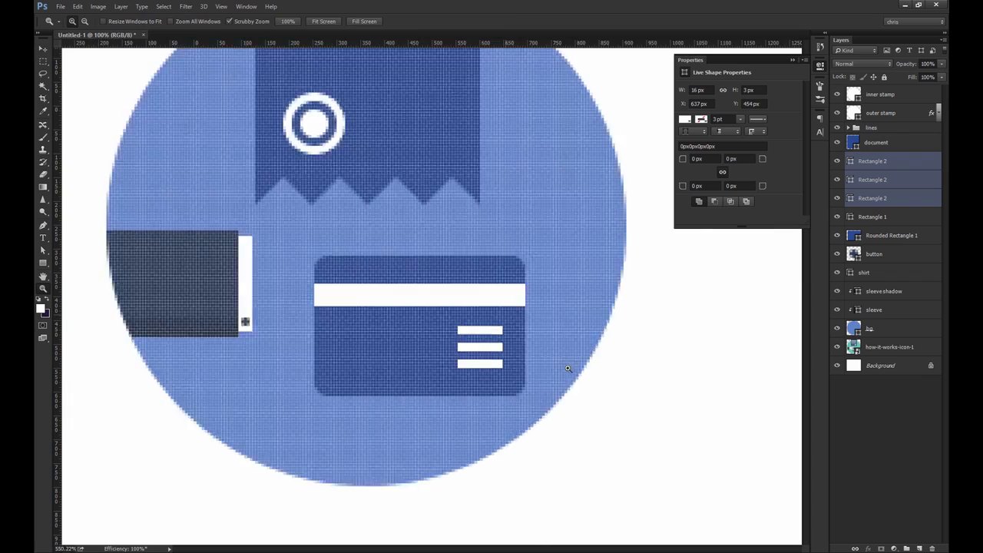
{"action": "key", "text": "m"}
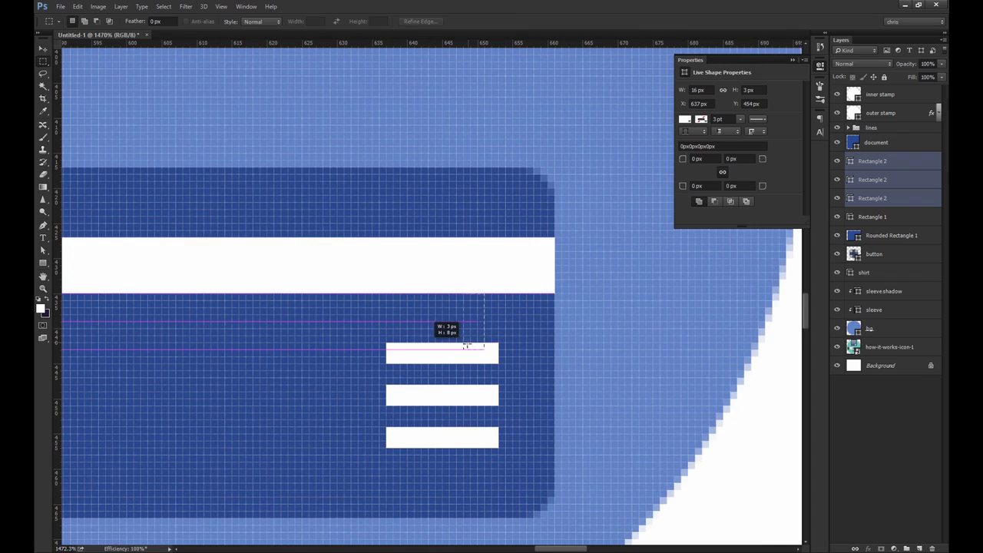
{"action": "left_click_drag", "start_coordinate": [498, 343], "coordinate": [555, 370]}
{"action": "key", "text": "ctrl+d"}
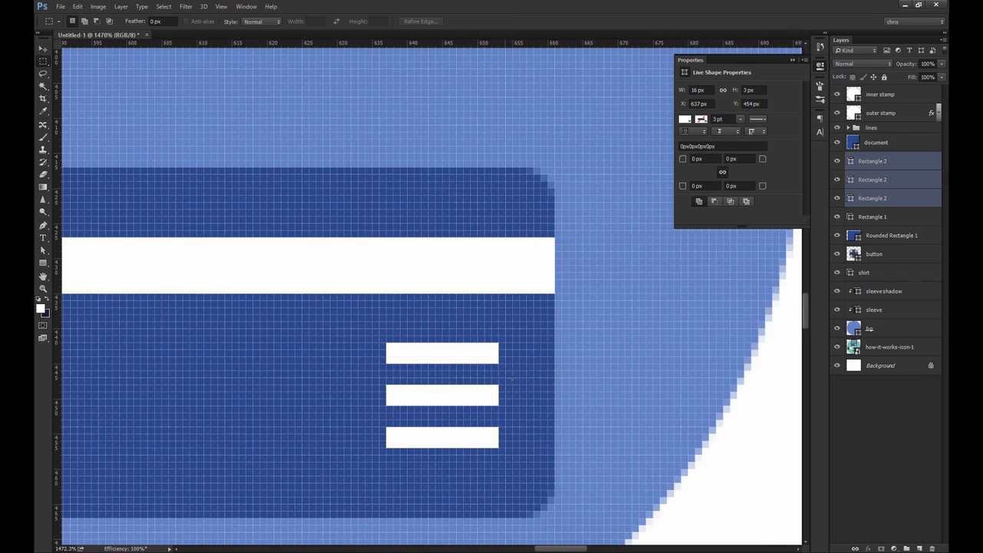
{"action": "key", "text": "v"}
{"action": "key", "text": "Down"}
{"action": "key", "text": "Down"}
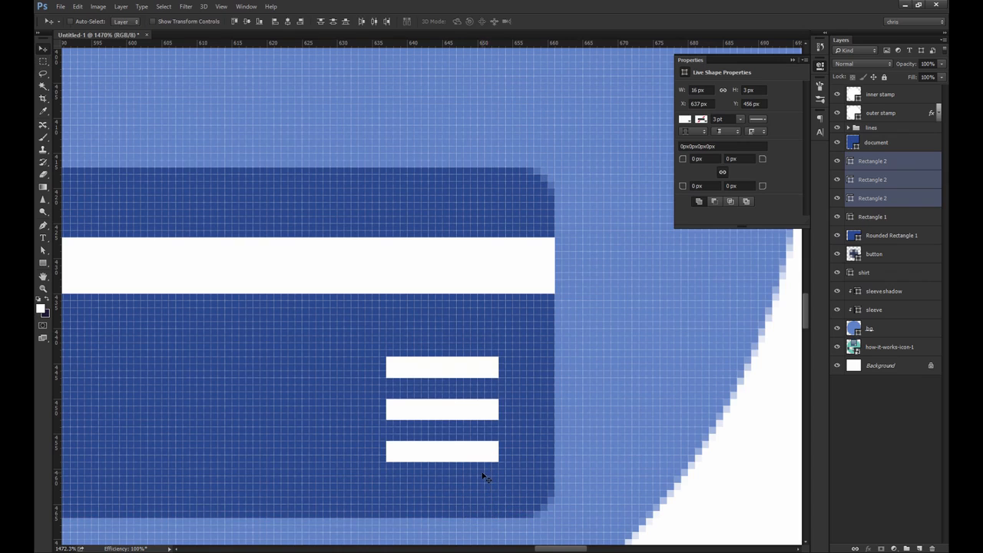
{"action": "key", "text": "Left"}
{"action": "key", "text": "m"}
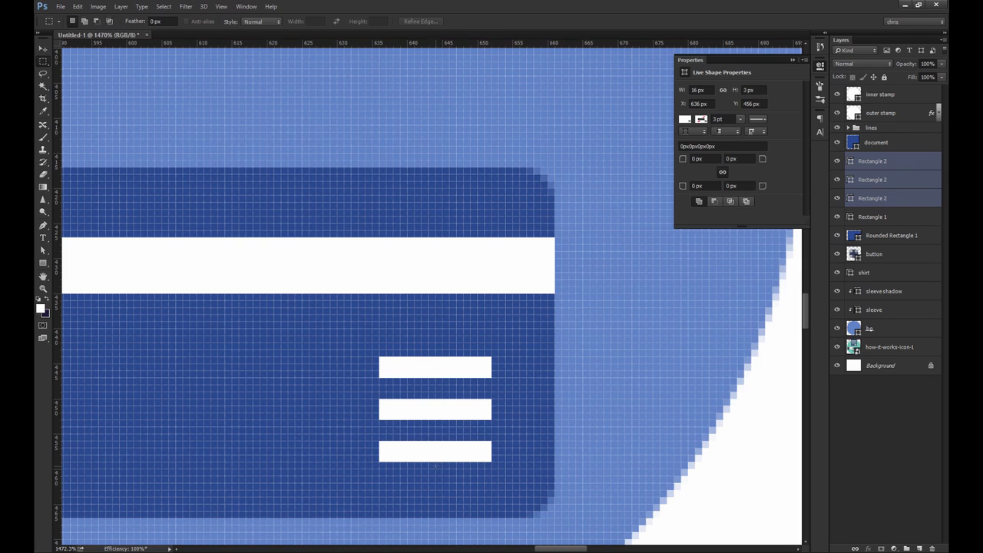
{"action": "left_click_drag", "start_coordinate": [451, 294], "coordinate": [552, 389]}
{"action": "key", "text": "ctrl+1"}
{"action": "key", "text": "v"}
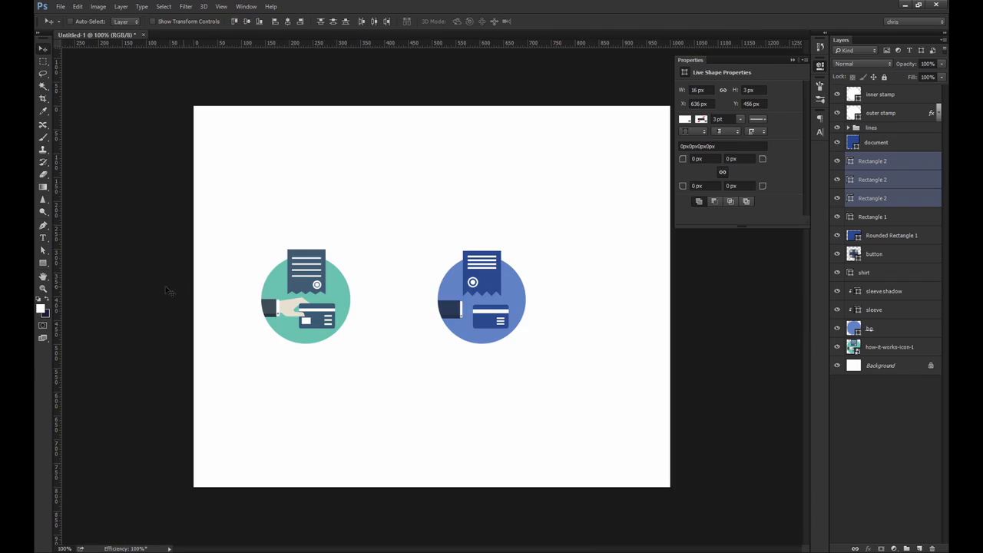
Create a 16 × 10 px white rectangle for the card's chip.
{"action": "left_click", "coordinate": [44, 264]}
{"action": "left_click", "coordinate": [421, 357]}
{"action": "key", "text": "Tab"}
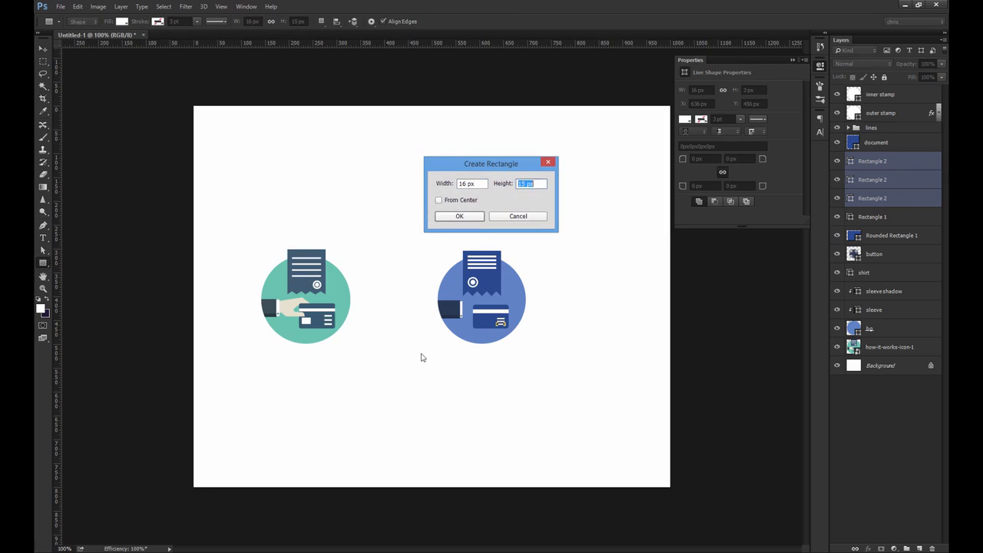
{"action": "key", "text": "Return"}
Place the chip rectangle at the card's lower left at X 595 px, Y 449 px, checking its margin with a marquee selection.
{"action": "key", "text": "v"}
{"action": "scroll", "coordinate": [465, 320], "scroll_direction": "up", "scroll_amount": 3}
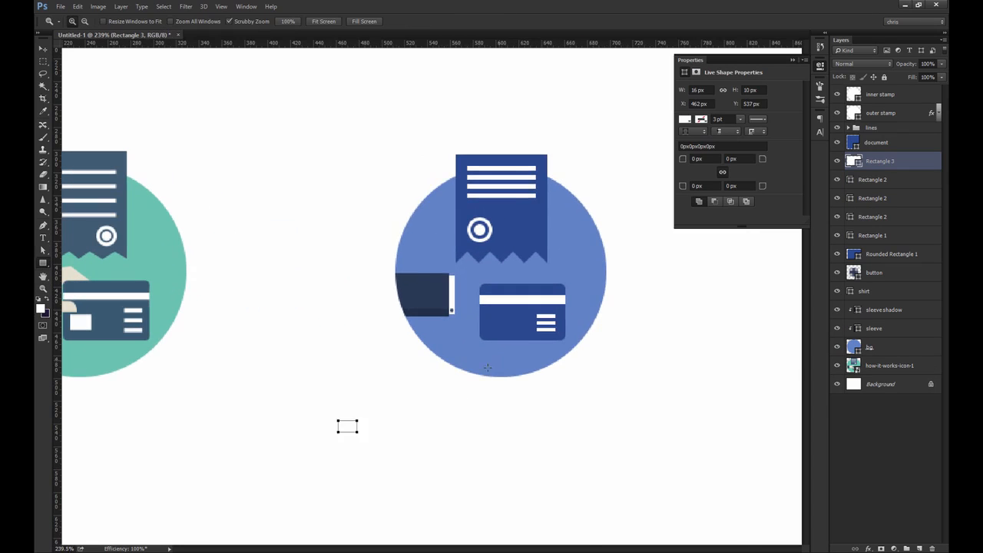
{"action": "left_click_drag", "start_coordinate": [373, 426], "coordinate": [595, 364]}
{"action": "left_click_drag", "start_coordinate": [399, 366], "coordinate": [332, 400]}
{"action": "key", "text": "shift+Right"}
{"action": "key", "text": "Left"}
{"action": "key", "text": "m"}
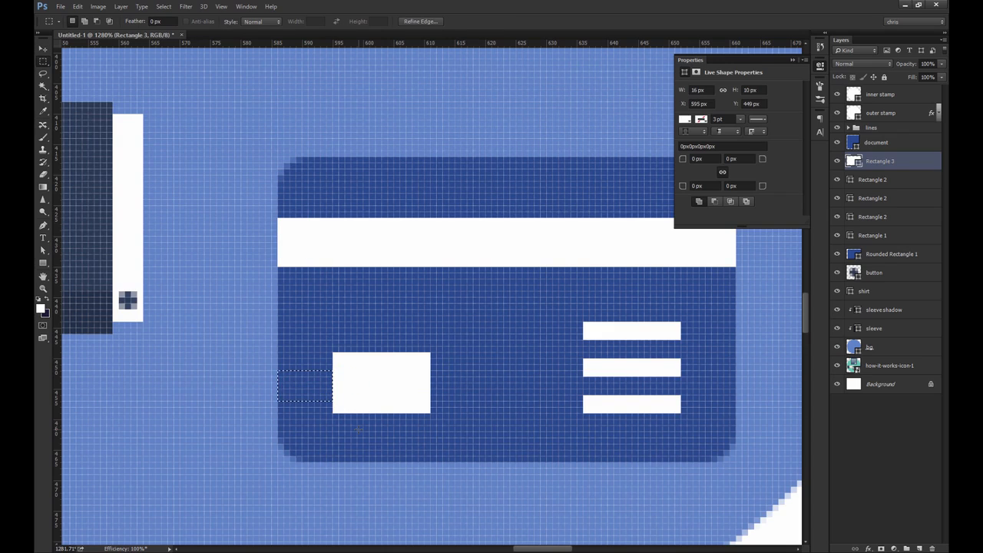
{"action": "key", "text": "ctrl+d"}
{"action": "key", "text": "v"}
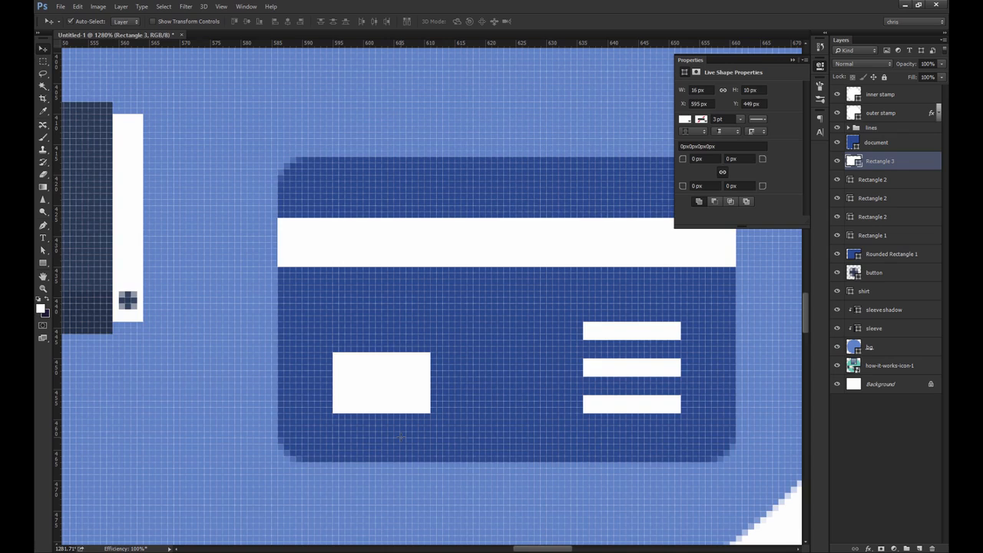
{"action": "key", "text": "ctrl+1"}
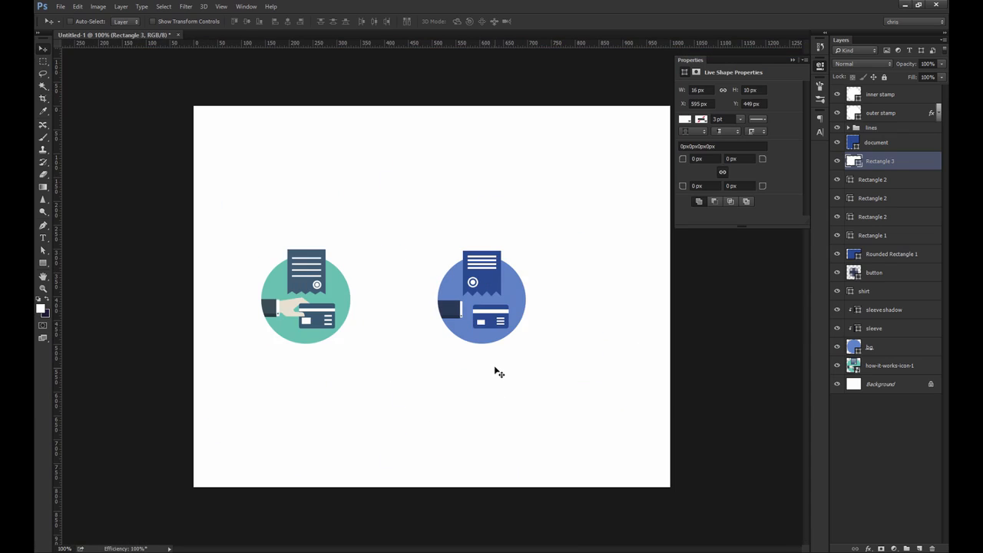
Set the Pen tool to Shape mode and draw the hand's upper edge and fingers from the shirt cuff over the card.
{"action": "scroll", "coordinate": [315, 308], "scroll_direction": "up", "scroll_amount": 5}
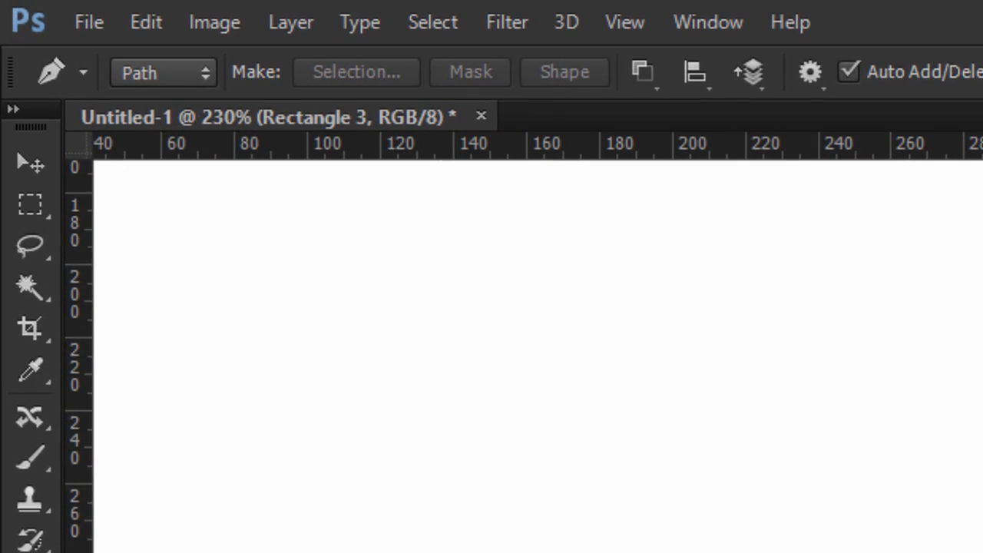
{"action": "left_click", "coordinate": [180, 72]}
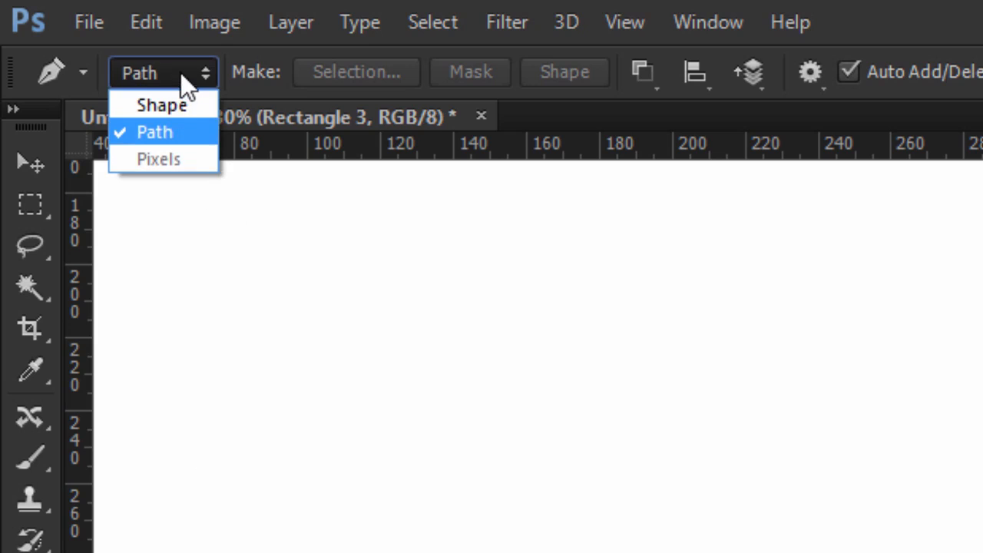
{"action": "left_click", "coordinate": [173, 101]}
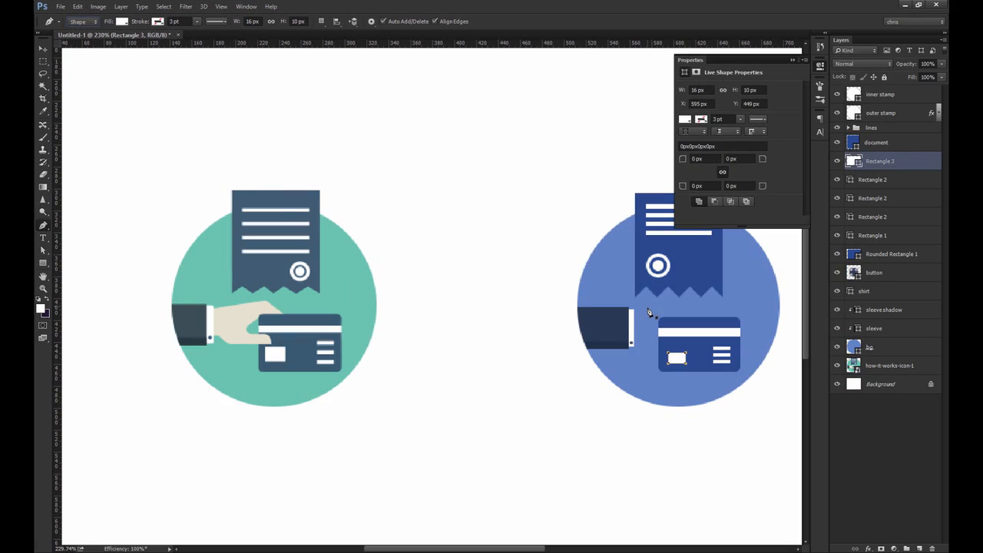
{"action": "left_click", "coordinate": [635, 316]}
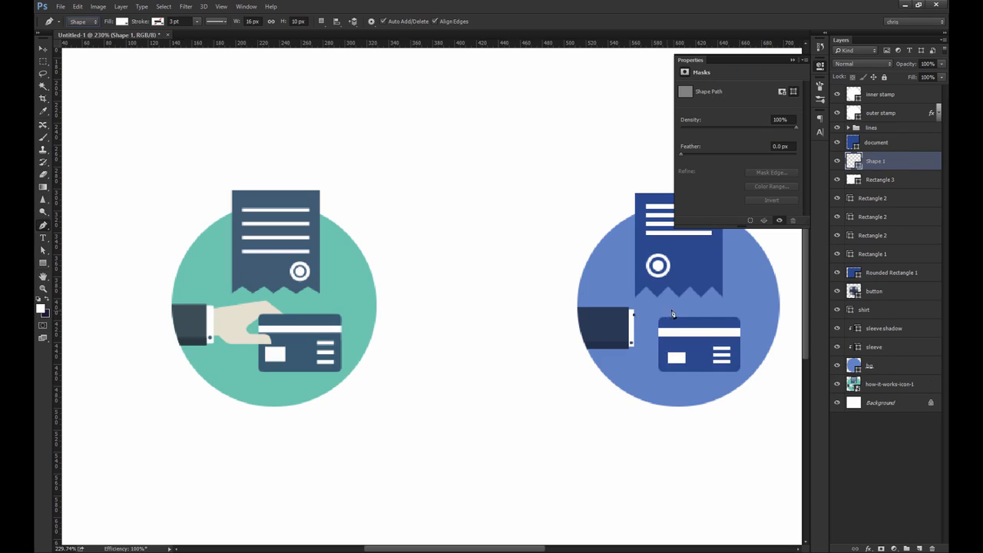
{"action": "left_click", "coordinate": [681, 307]}
{"action": "left_click", "coordinate": [708, 324]}
{"action": "left_click", "coordinate": [670, 325]}
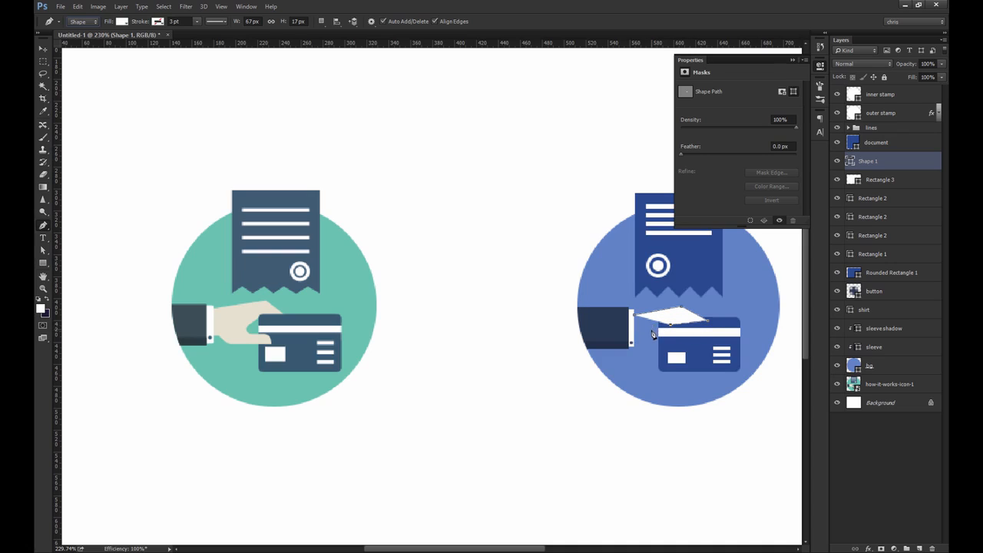
Continue the hand outline around the curved palm and thumb over the card and back to the cuff's lower corner.
{"action": "mouse_move", "coordinate": [655, 338]}
{"action": "left_mouse_down"}
{"action": "mouse_move", "coordinate": [663, 353]}
{"action": "mouse_move", "coordinate": [689, 346]}
{"action": "mouse_move", "coordinate": [682, 361]}
{"action": "left_mouse_up"}
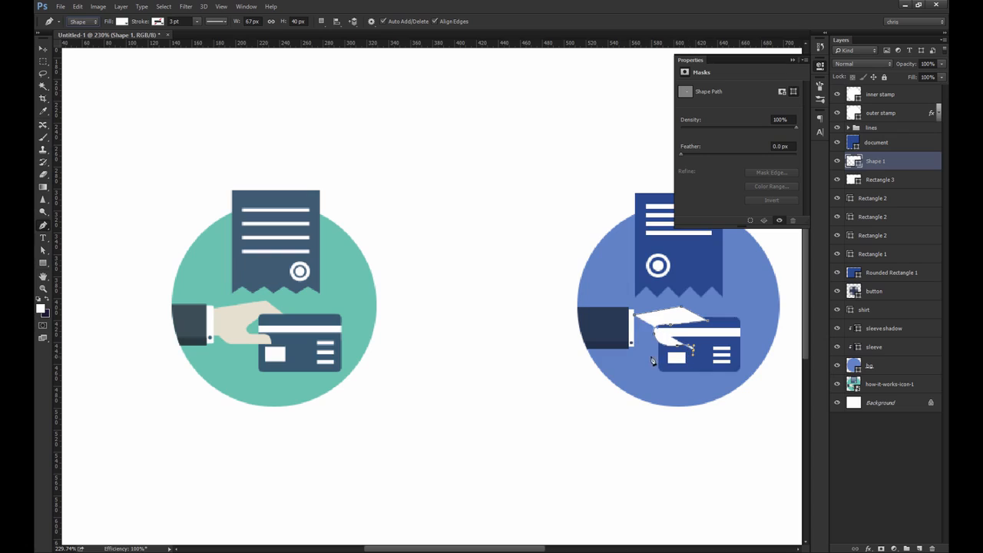
{"action": "left_click", "coordinate": [650, 359]}
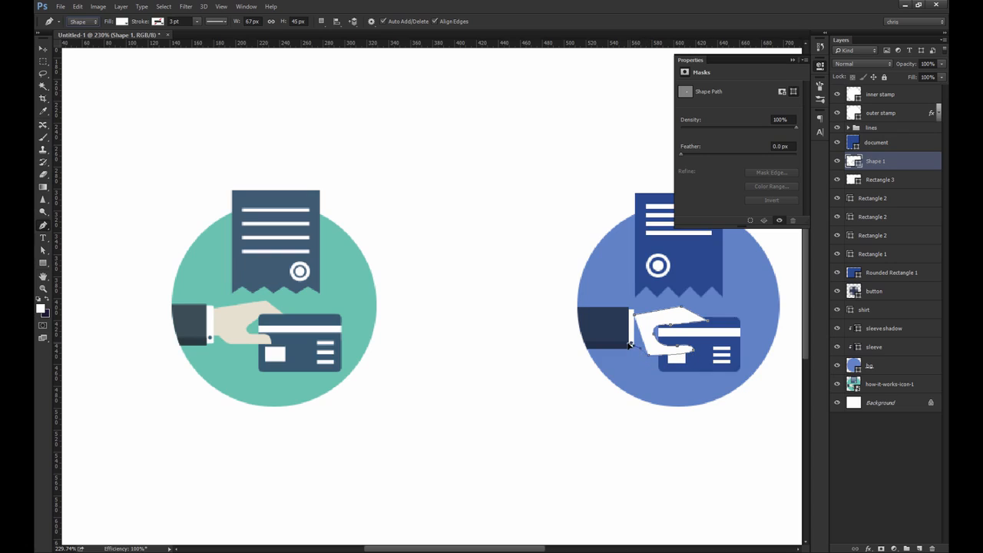
{"action": "left_click", "coordinate": [630, 345]}
{"action": "left_click", "coordinate": [686, 349]}
Reshape the thumb by adjusting the hand path's anchor points and curve handles along its upper edge and tip.
{"action": "key", "text": "v"}
{"action": "left_click_drag", "start_coordinate": [674, 339], "coordinate": [564, 328]}
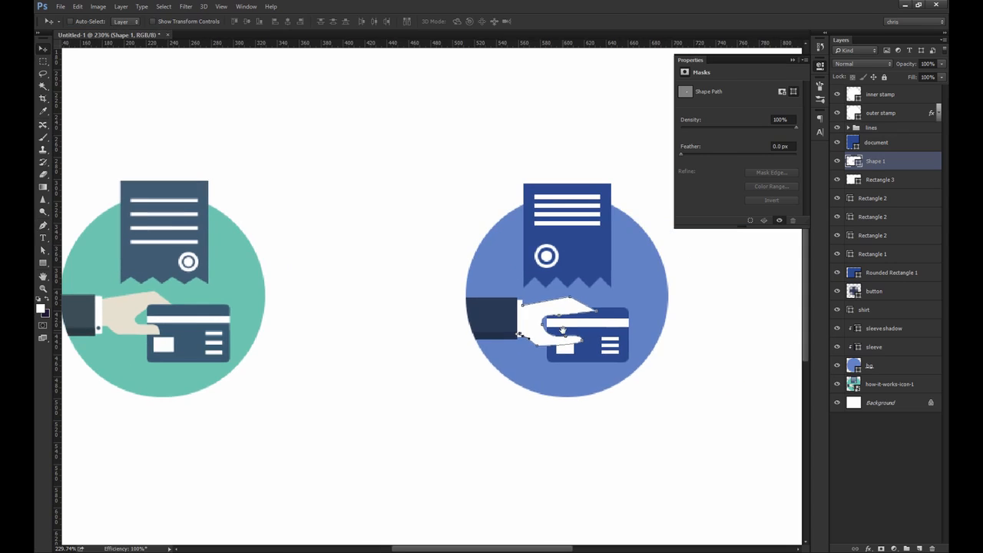
{"action": "scroll", "coordinate": [563, 328], "scroll_direction": "up", "scroll_amount": 3}
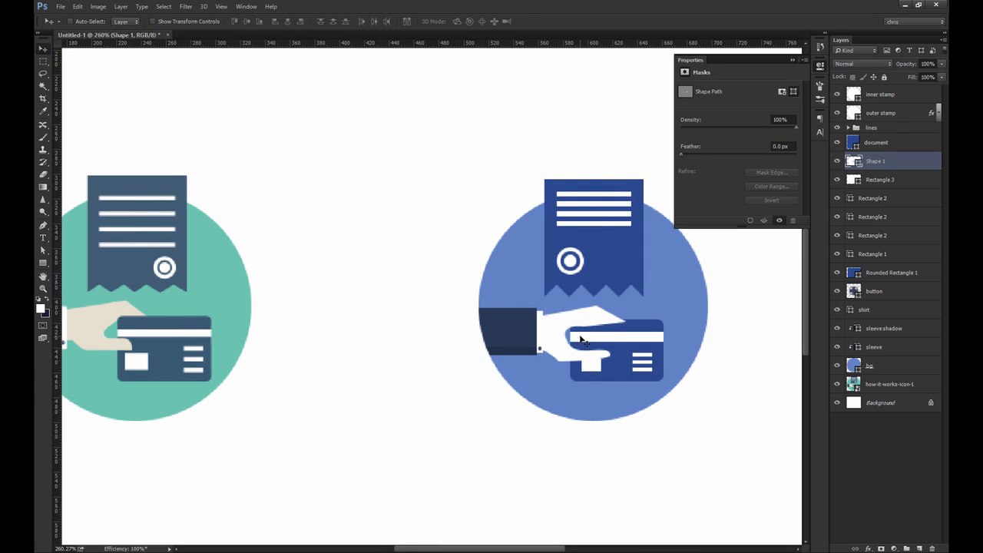
{"action": "key", "text": "a"}
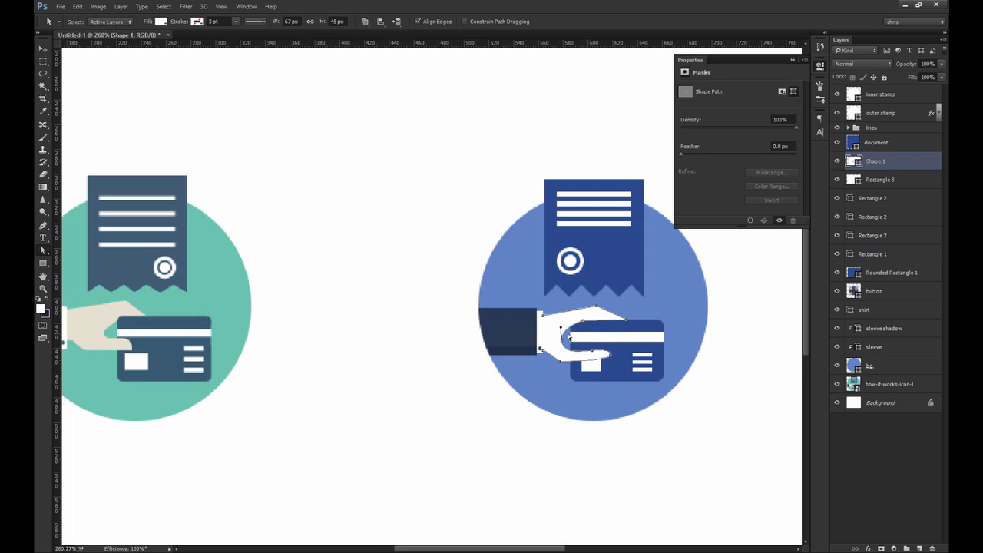
{"action": "left_click_drag", "start_coordinate": [579, 354], "coordinate": [603, 361]}
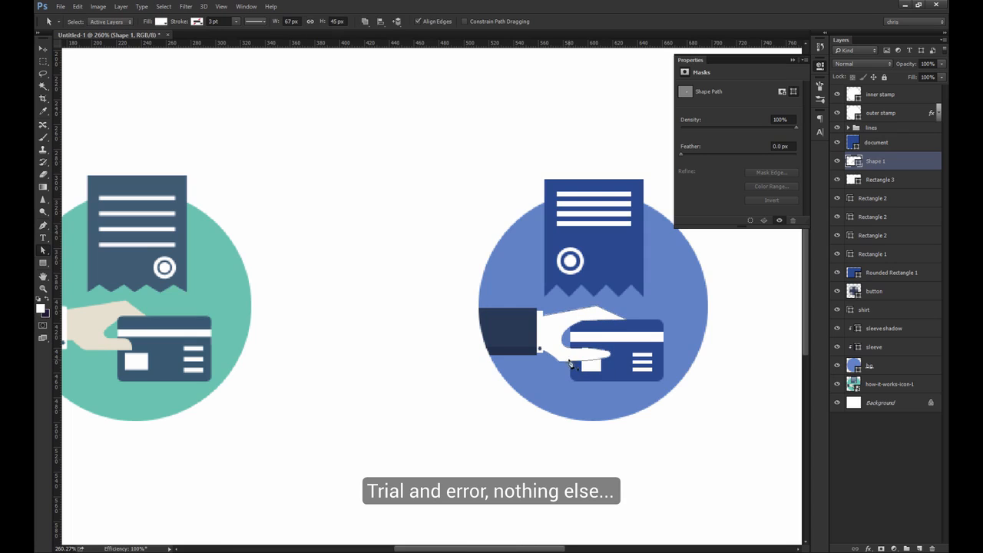
{"action": "scroll", "coordinate": [561, 366], "scroll_direction": "up", "scroll_amount": 6}
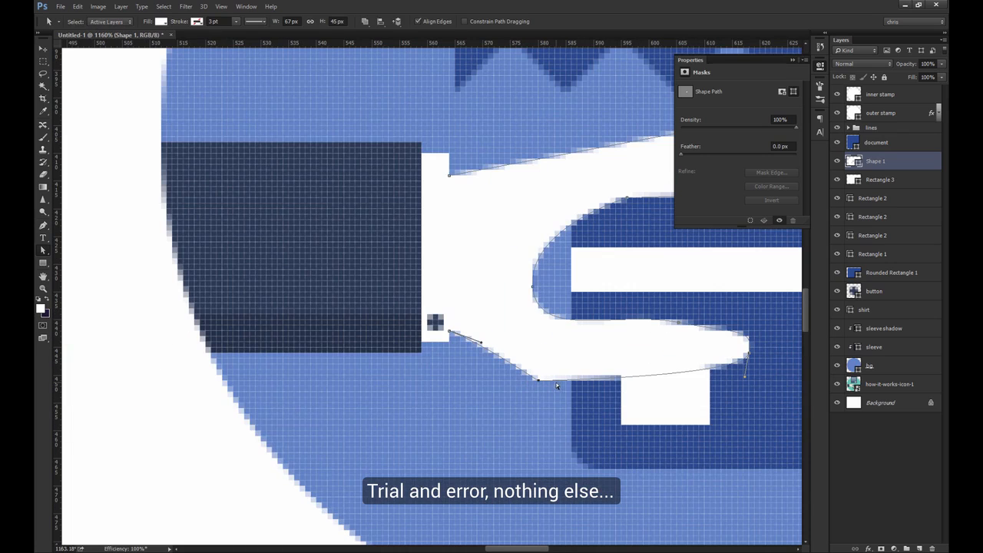
{"action": "left_click", "coordinate": [678, 323]}
{"action": "left_click_drag", "start_coordinate": [678, 322], "coordinate": [735, 340]}
{"action": "left_click_drag", "start_coordinate": [660, 295], "coordinate": [498, 330]}
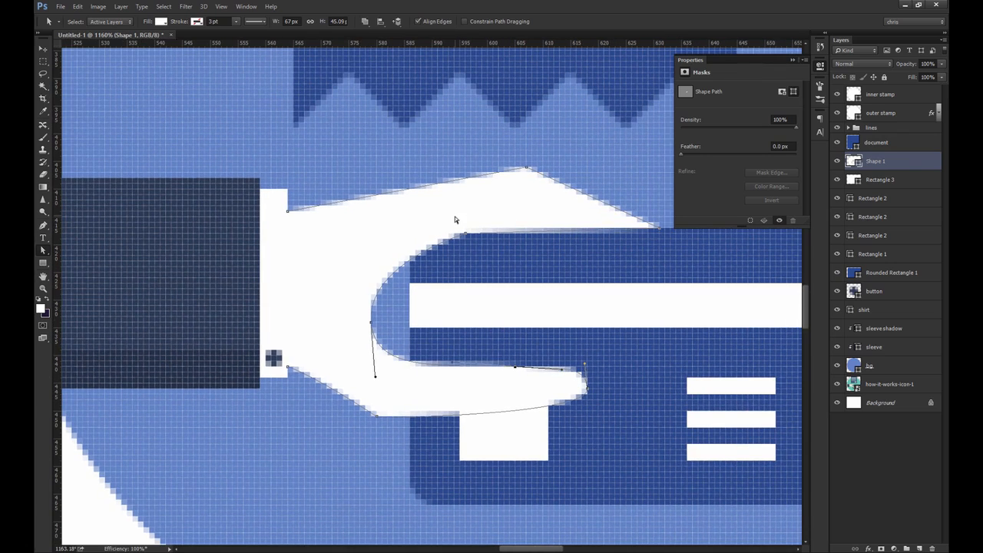
Straighten the fingers' lower edge just below the card's top and refine the palm curve, thumb and knuckle anchor points.
{"action": "left_click_drag", "start_coordinate": [464, 233], "coordinate": [460, 228]}
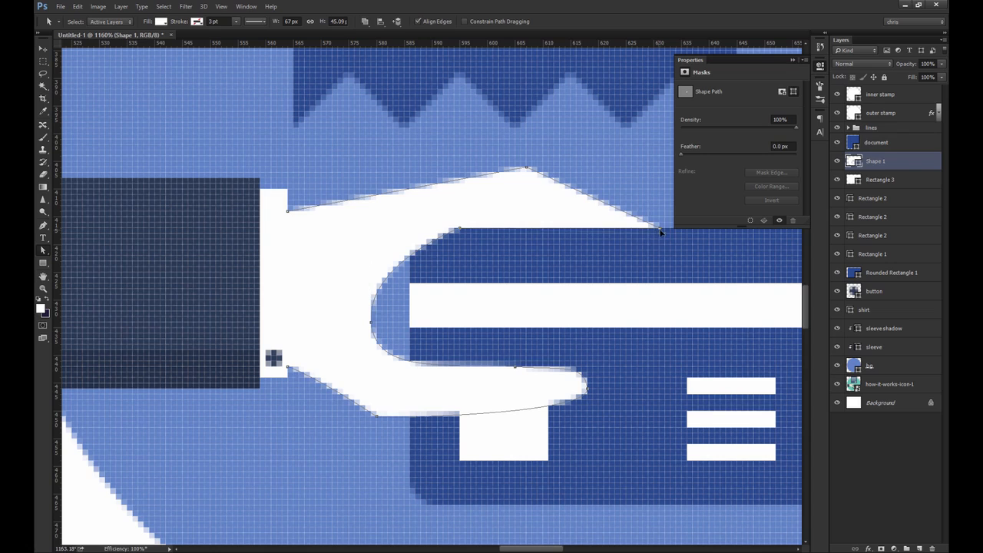
{"action": "left_click_drag", "start_coordinate": [660, 229], "coordinate": [670, 239]}
{"action": "left_click_drag", "start_coordinate": [459, 229], "coordinate": [460, 239]}
{"action": "left_click_drag", "start_coordinate": [371, 323], "coordinate": [375, 324]}
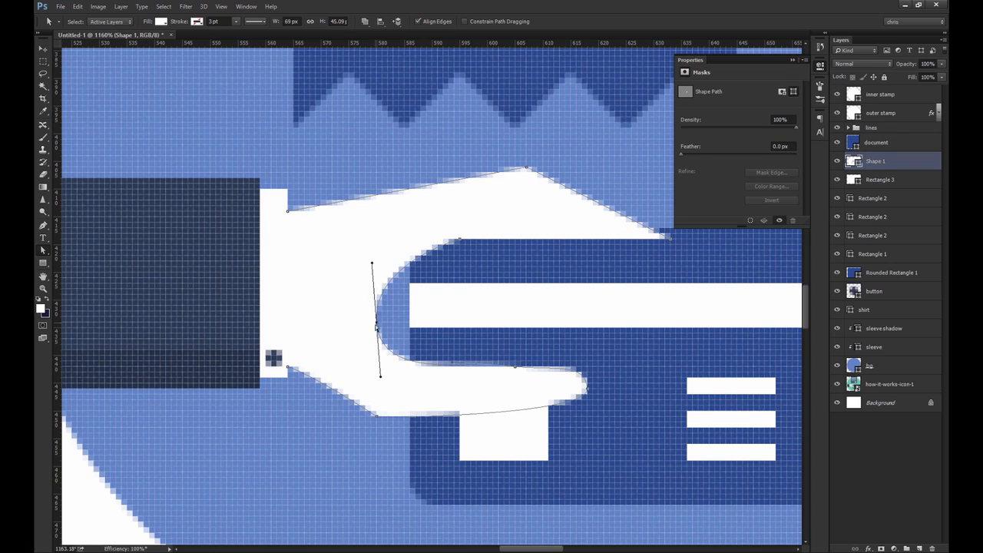
{"action": "left_click_drag", "start_coordinate": [454, 363], "coordinate": [544, 368]}
{"action": "left_click_drag", "start_coordinate": [526, 167], "coordinate": [522, 169]}
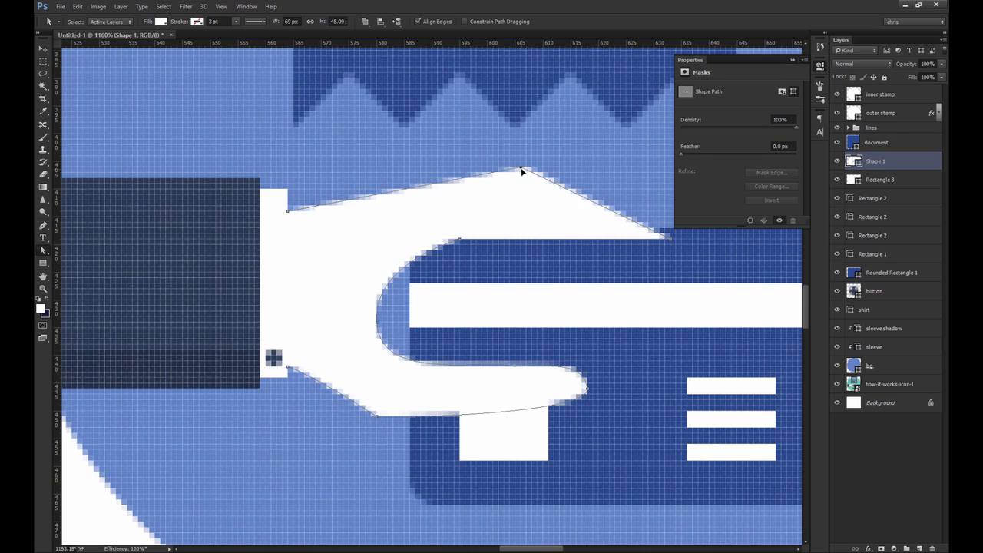
{"action": "key", "text": "ctrl+0"}
{"action": "key", "text": "v"}
{"action": "scroll", "coordinate": [361, 312], "scroll_direction": "up", "scroll_amount": 1}
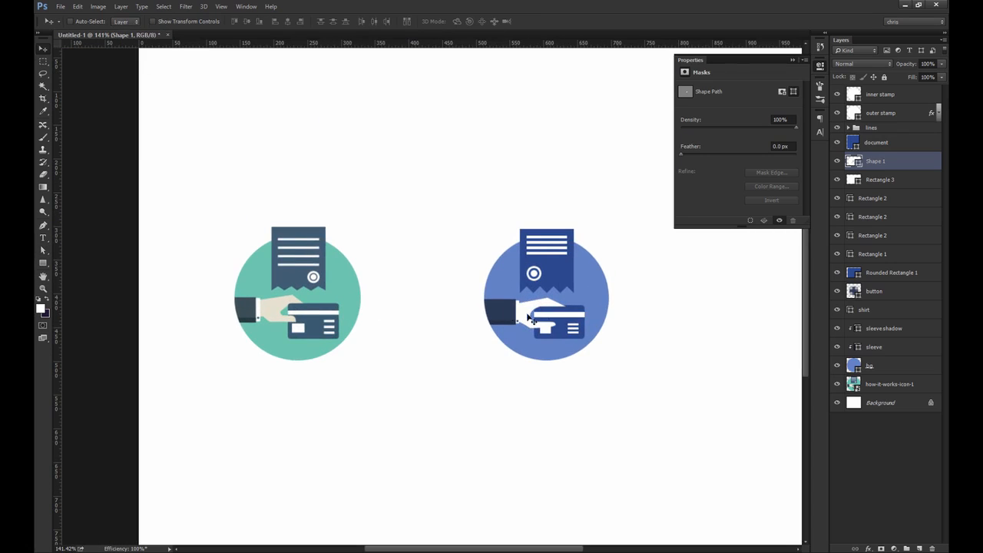
Refine the hand's inner palm curve beside the card by adjusting its path.
{"action": "scroll", "coordinate": [547, 323], "scroll_direction": "up", "scroll_amount": 3}
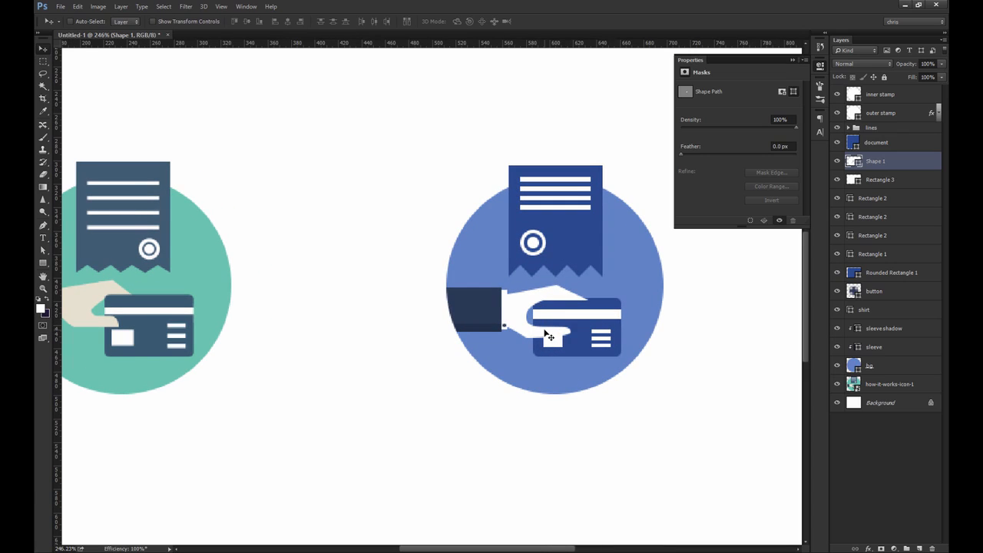
{"action": "key", "text": "z"}
{"action": "scroll", "coordinate": [543, 316], "scroll_direction": "up", "scroll_amount": 3}
{"action": "key", "text": "a"}
{"action": "left_click_drag", "start_coordinate": [502, 331], "coordinate": [500, 311]}
{"action": "key", "text": "Return"}
{"action": "key", "text": "v"}
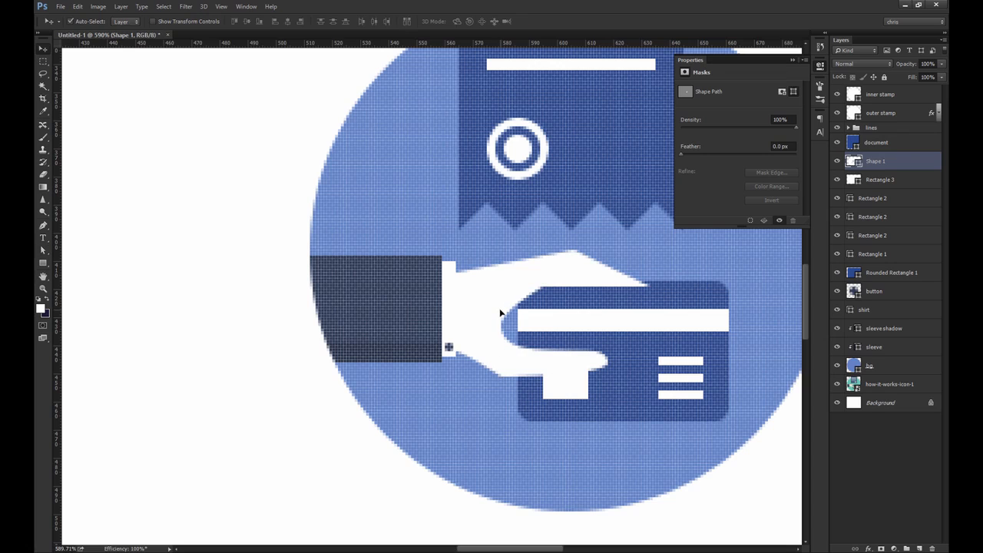
{"action": "key", "text": "ctrl+1"}
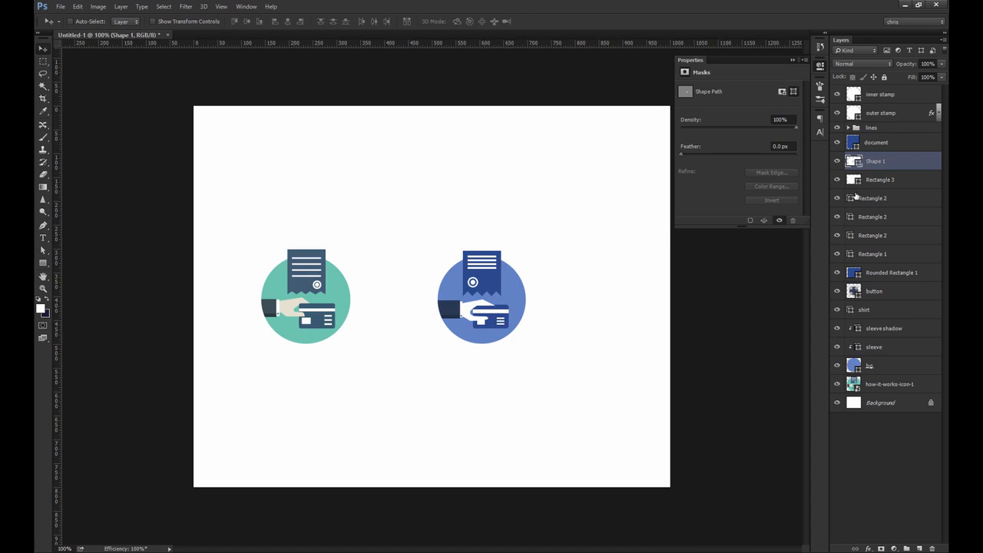
Set the hand shape's fill colour to #eeead5.
{"action": "double_click", "coordinate": [853, 161]}
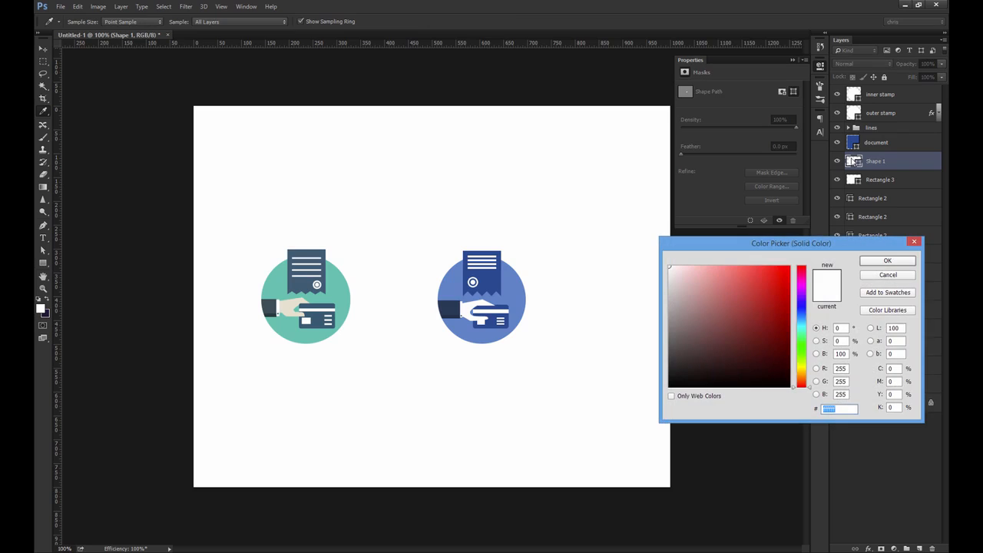
{"action": "left_click_drag", "start_coordinate": [743, 245], "coordinate": [692, 234]}
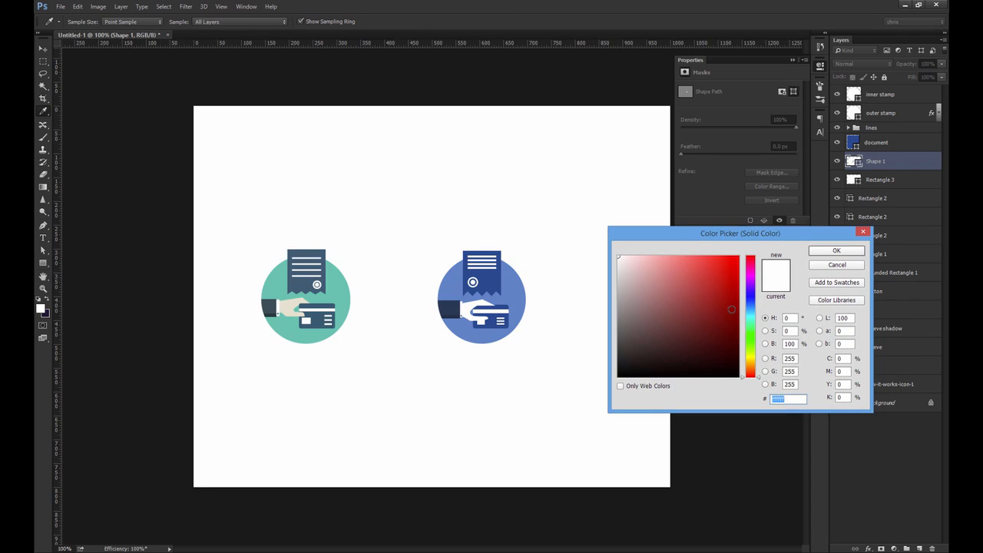
{"action": "type", "text": "eeead"}
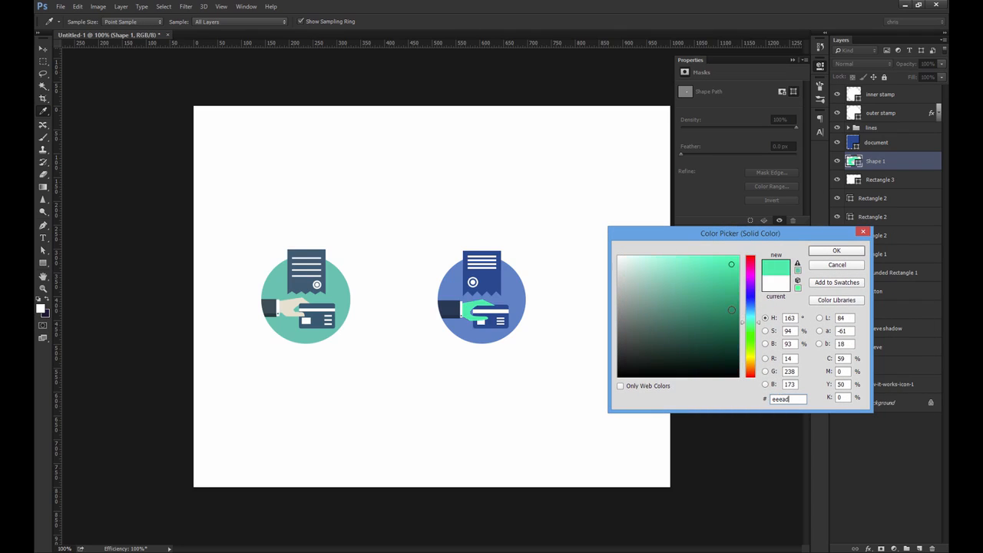
{"action": "type", "text": "5"}
{"action": "key", "text": "Return"}
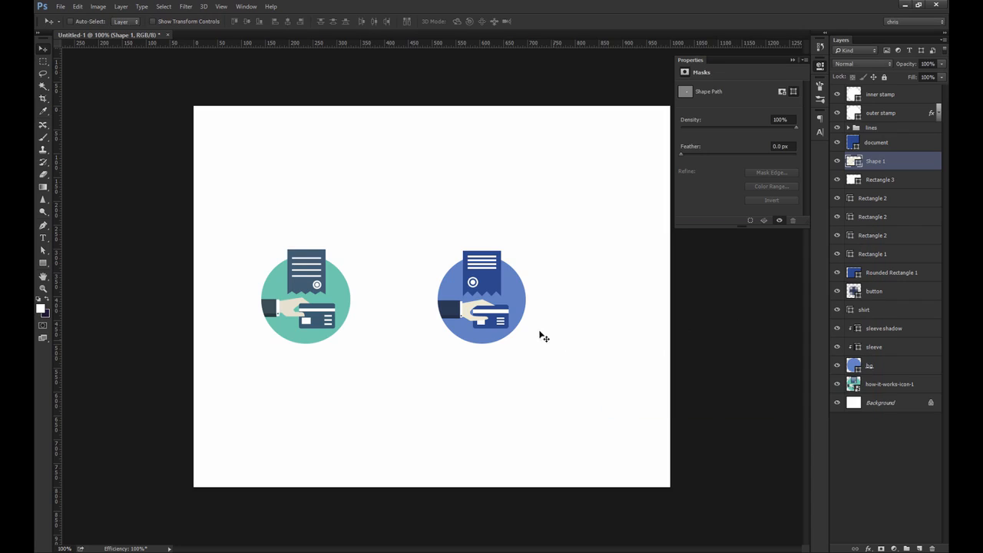
Shorten the fingers by moving the fingertip anchor above the card inward, making the hand 65 px wide.
{"action": "key", "text": "z"}
{"action": "left_click_drag", "start_coordinate": [461, 302], "coordinate": [527, 321]}
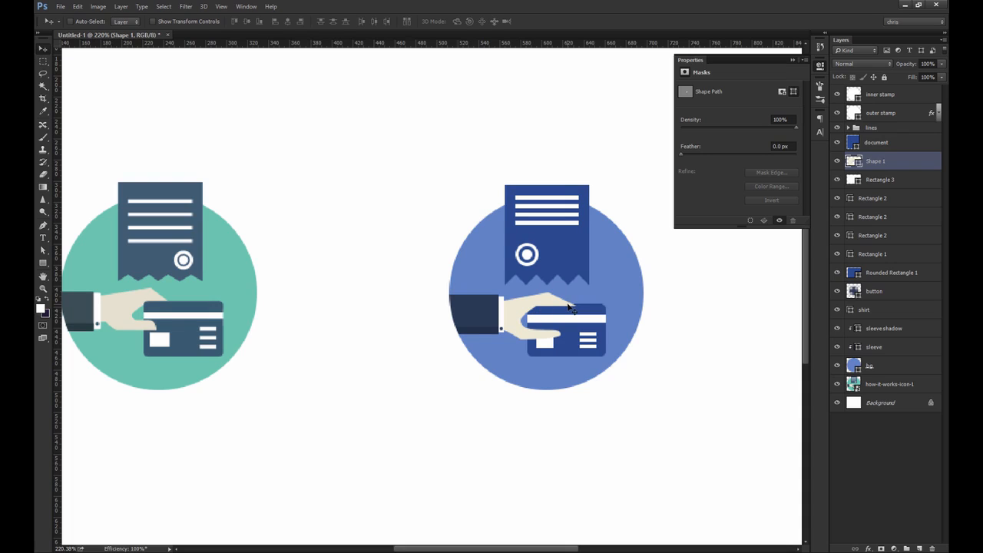
{"action": "scroll", "coordinate": [581, 310], "scroll_direction": "up", "scroll_amount": 3}
{"action": "key", "text": "a"}
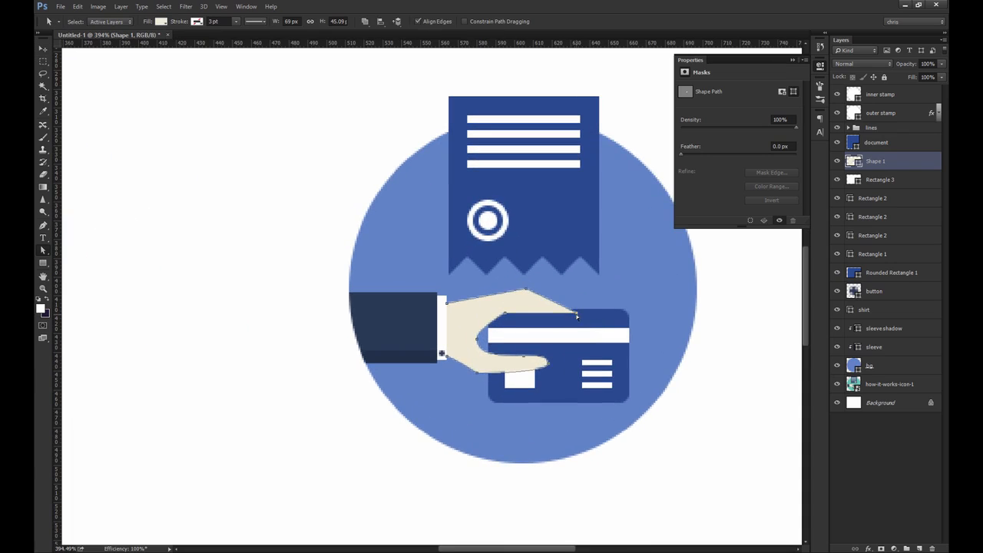
{"action": "left_click_drag", "start_coordinate": [577, 316], "coordinate": [569, 317]}
{"action": "scroll", "coordinate": [563, 342], "scroll_direction": "down", "scroll_amount": 4}
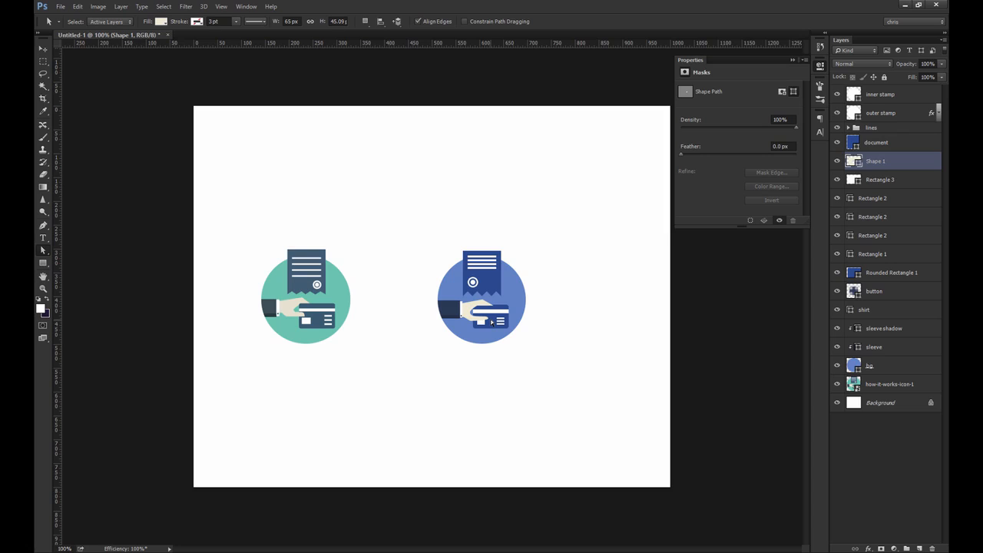
Smooth the hand's lower edge by adjusting the curve handles and anchors between the cuff and thumb.
{"action": "key", "text": "z"}
{"action": "left_click_drag", "start_coordinate": [464, 312], "coordinate": [530, 327]}
{"action": "key", "text": "a"}
{"action": "mouse_move", "coordinate": [454, 350]}
{"action": "left_mouse_down"}
{"action": "mouse_move", "coordinate": [473, 348]}
{"action": "mouse_move", "coordinate": [461, 353]}
{"action": "left_mouse_up"}
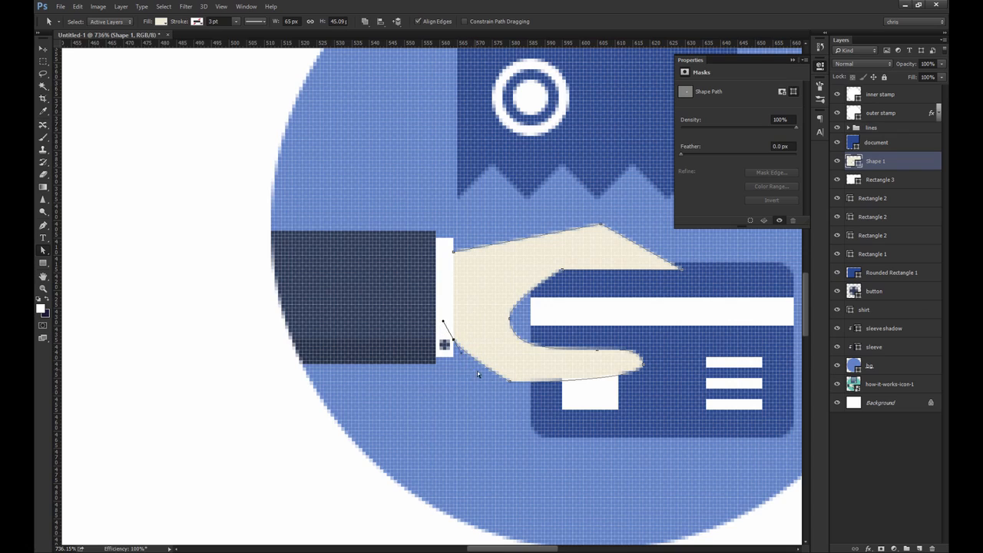
{"action": "left_click", "coordinate": [510, 374]}
{"action": "left_click_drag", "start_coordinate": [511, 382], "coordinate": [547, 383]}
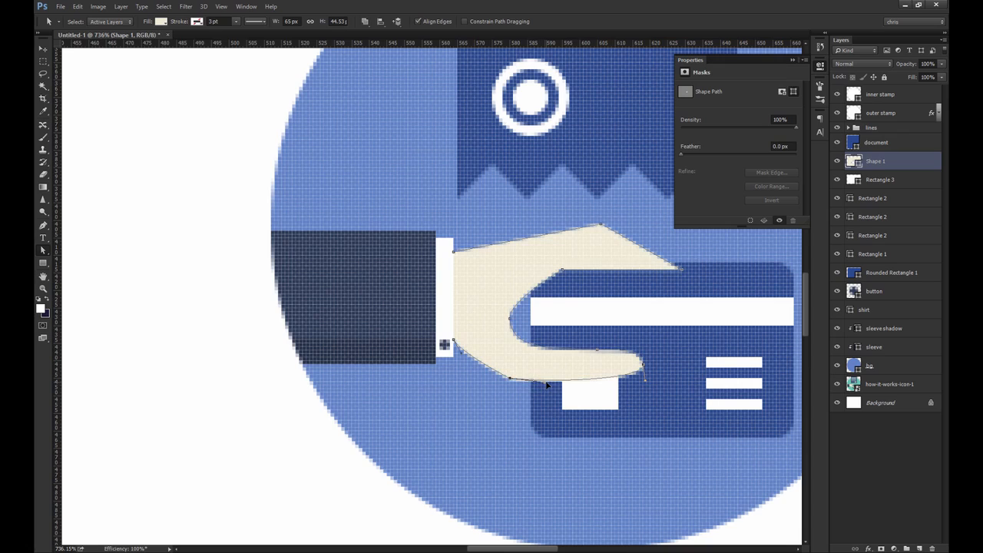
{"action": "key", "text": "Return"}
Move the knuckle anchor at the hand's peak slightly down and toward the cuff.
{"action": "scroll", "coordinate": [417, 333], "scroll_direction": "right", "scroll_amount": 4}
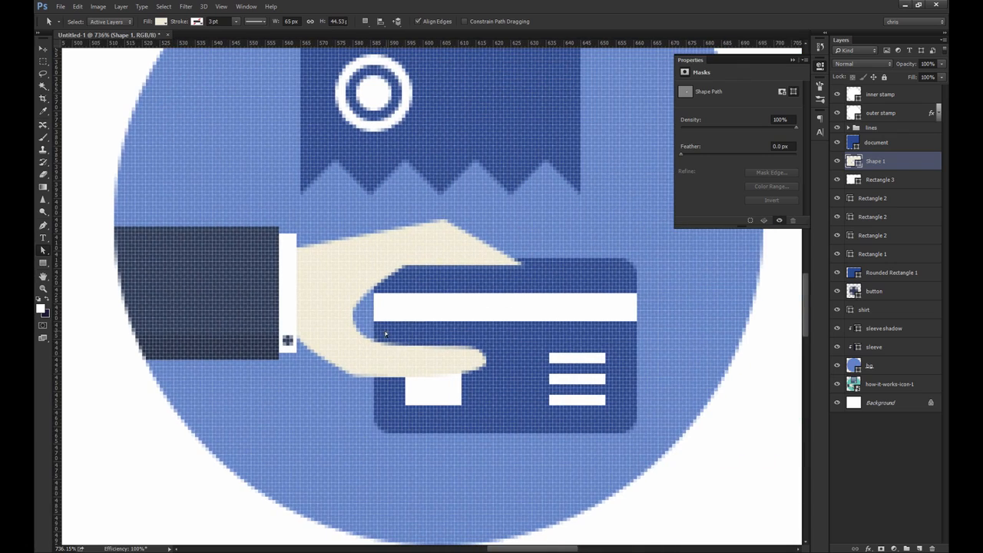
{"action": "left_click", "coordinate": [359, 326]}
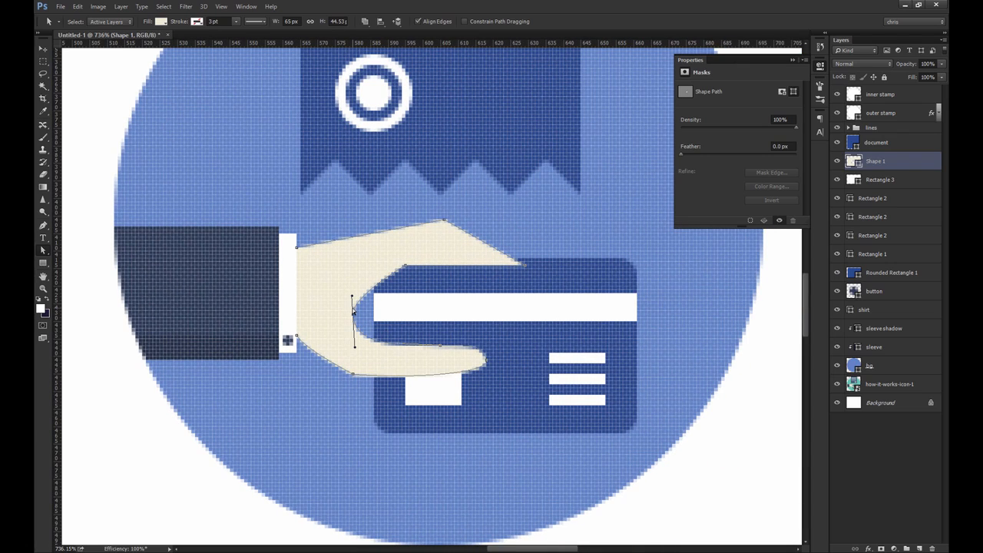
{"action": "key", "text": "Return"}
{"action": "left_click", "coordinate": [415, 247]}
{"action": "left_click_drag", "start_coordinate": [443, 220], "coordinate": [439, 224]}
{"action": "key", "text": "Return"}
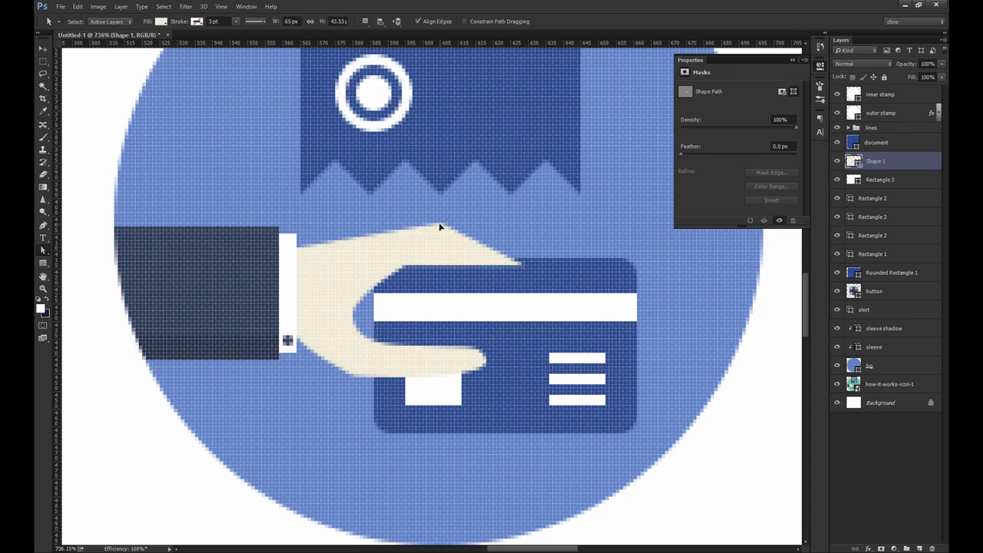
Rename the hand's shape layer "hand" and check which part of the card Rectangle 3 is.
{"action": "key", "text": "v"}
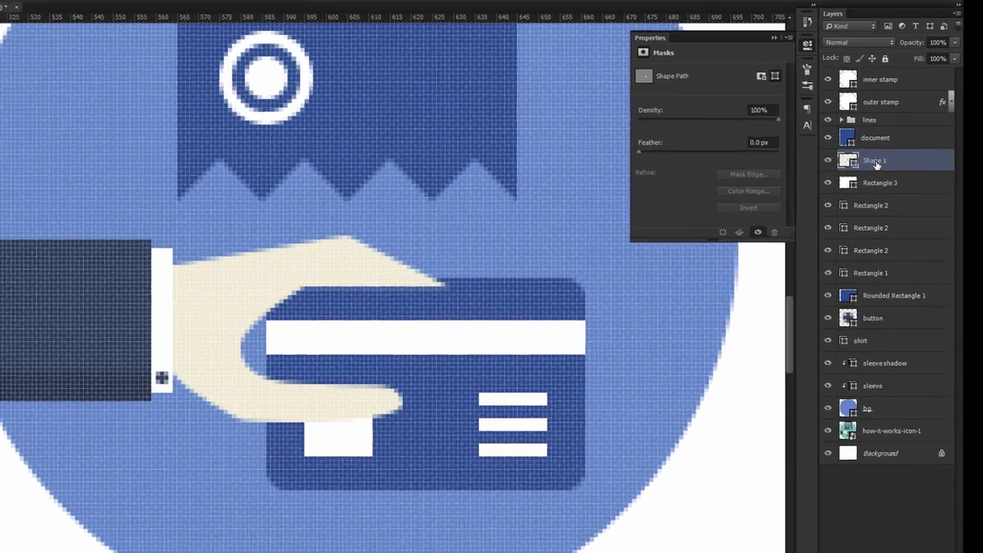
{"action": "double_click", "coordinate": [875, 163]}
{"action": "type", "text": "hand"}
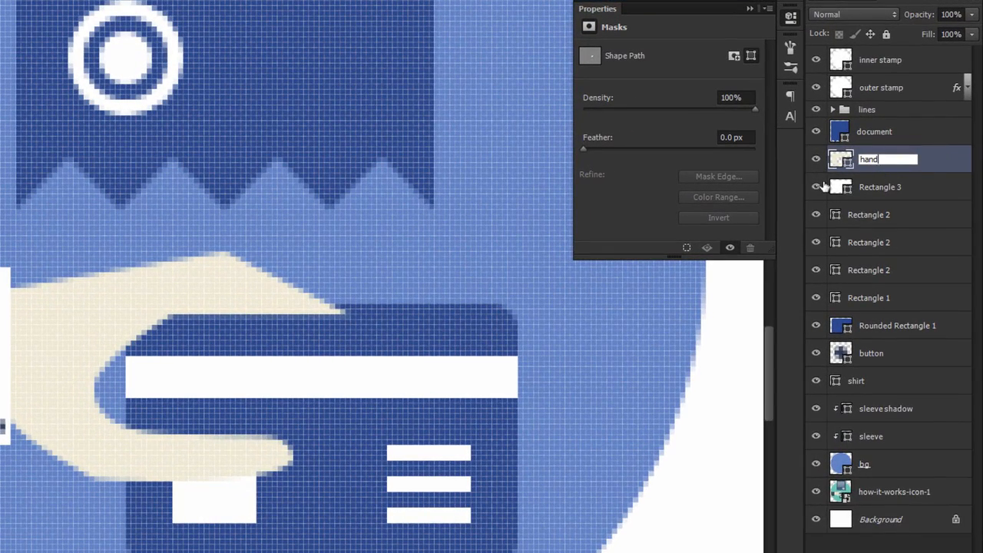
{"action": "key", "text": "Return"}
{"action": "left_click", "coordinate": [818, 188]}
{"action": "left_click", "coordinate": [818, 188]}
Rename the layer of the card's wide white stripe "big line".
{"action": "left_click", "coordinate": [410, 385], "text": "ctrl"}
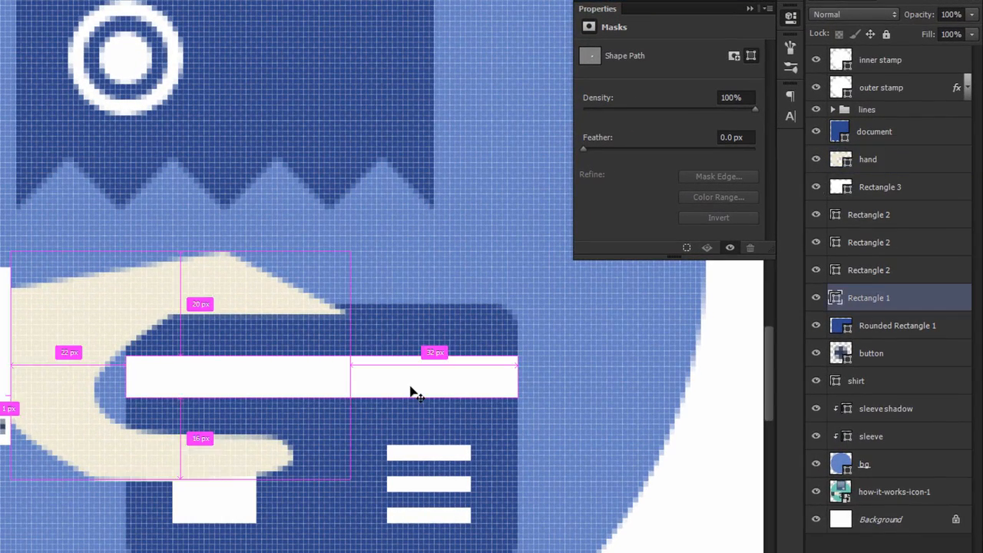
{"action": "double_click", "coordinate": [869, 297]}
{"action": "type", "text": "big li"}
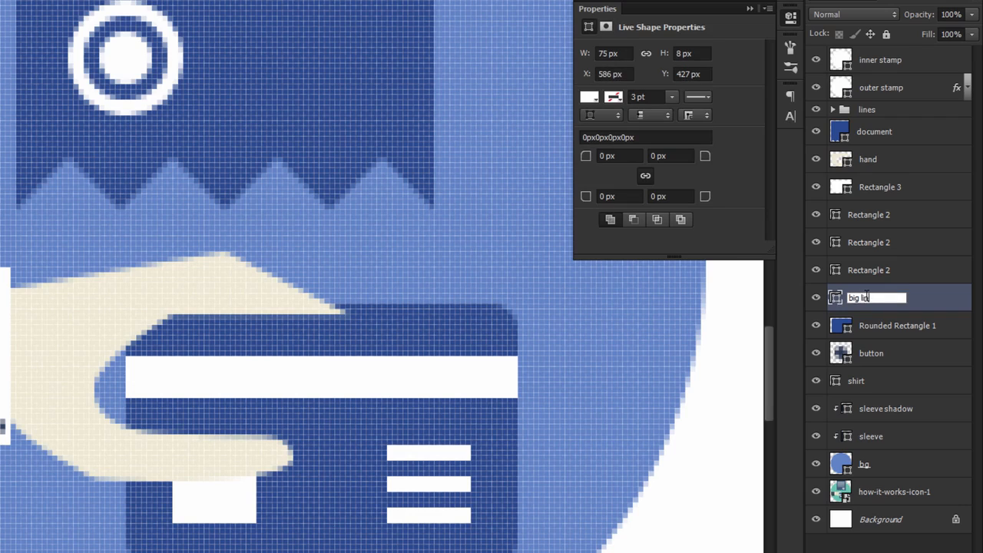
{"action": "type", "text": "ne"}
{"action": "key", "text": "Return"}
Group the three Rectangle 2 layers and name the group "little lines".
{"action": "left_click", "coordinate": [884, 272]}
{"action": "left_click", "coordinate": [883, 218], "text": "shift"}
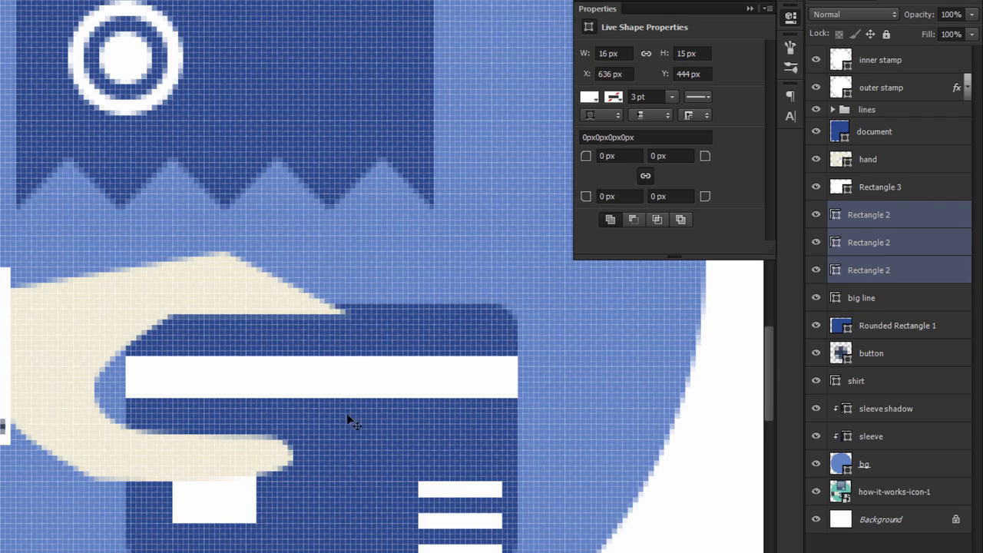
{"action": "key", "text": "ctrl+g"}
{"action": "double_click", "coordinate": [872, 210]}
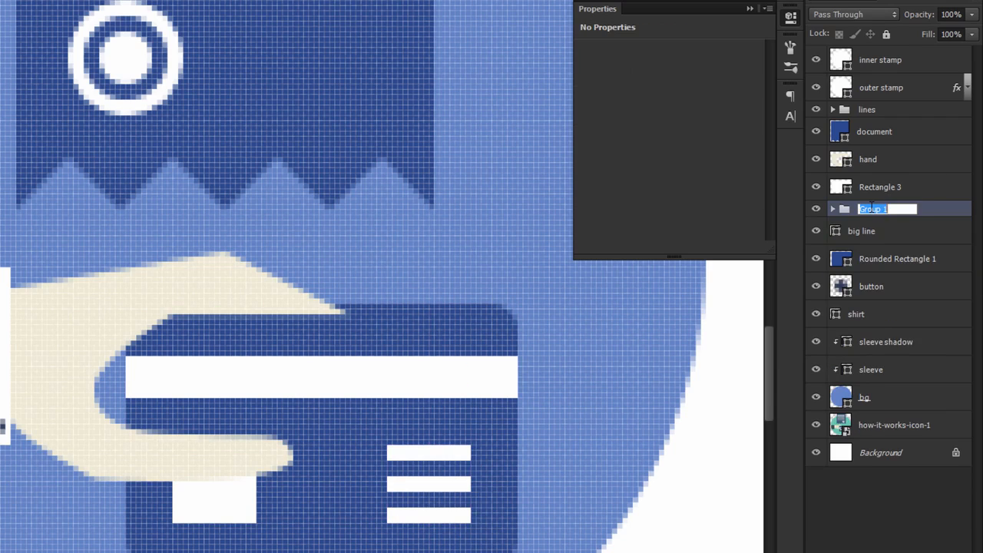
{"action": "type", "text": "little lines"}
{"action": "key", "text": "Return"}
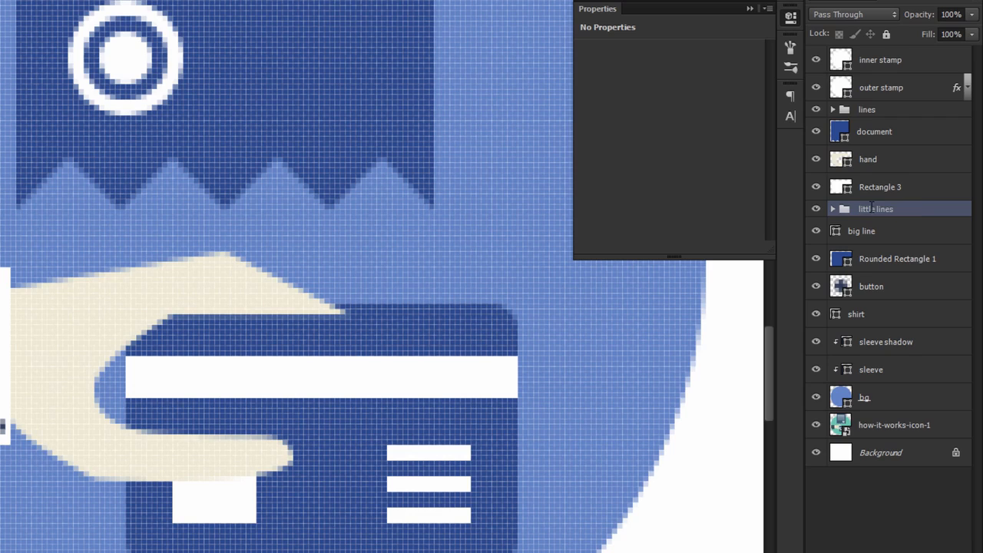
Rename the card's small white rectangle "square" and its rounded blue base "card bg".
{"action": "left_click", "coordinate": [246, 510]}
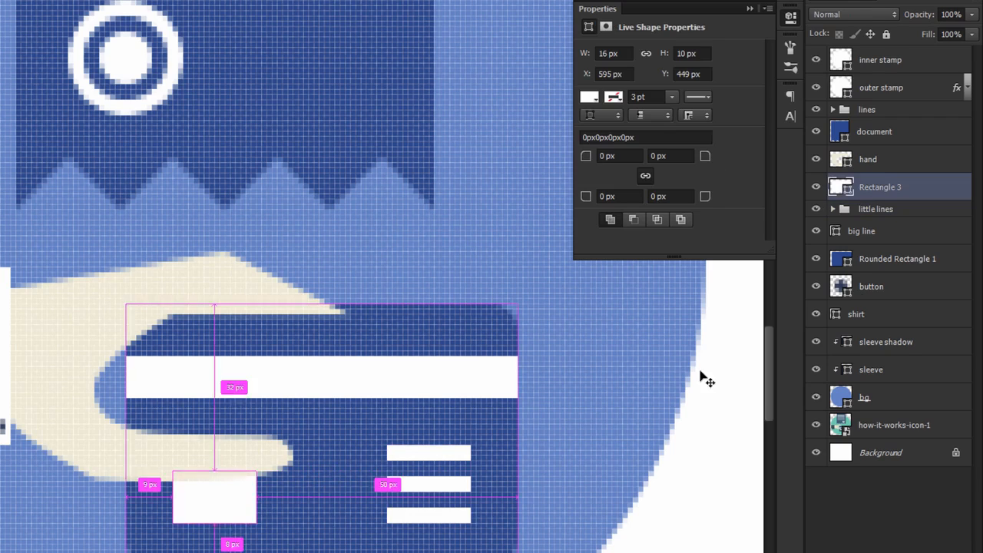
{"action": "double_click", "coordinate": [888, 186]}
{"action": "type", "text": "square"}
{"action": "key", "text": "Return"}
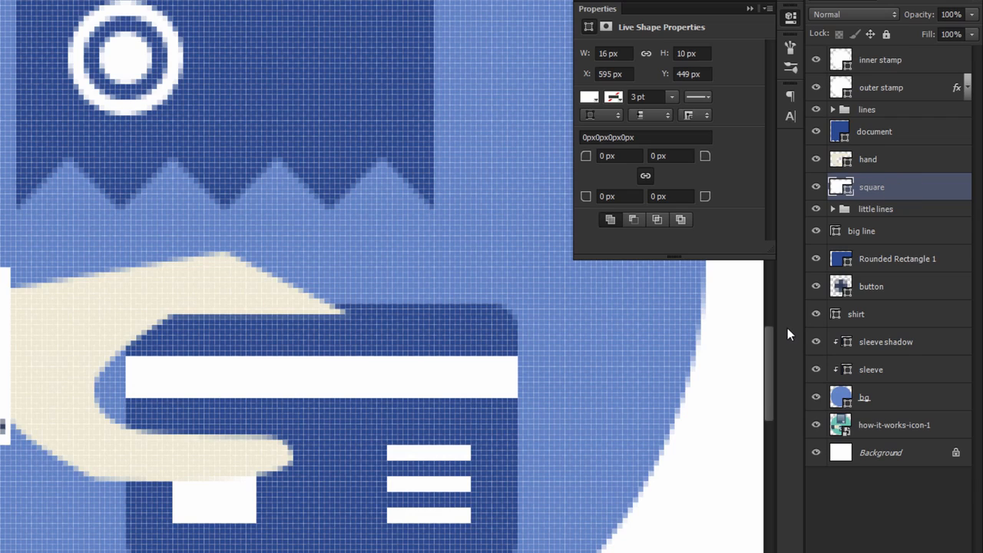
{"action": "left_click", "coordinate": [514, 436]}
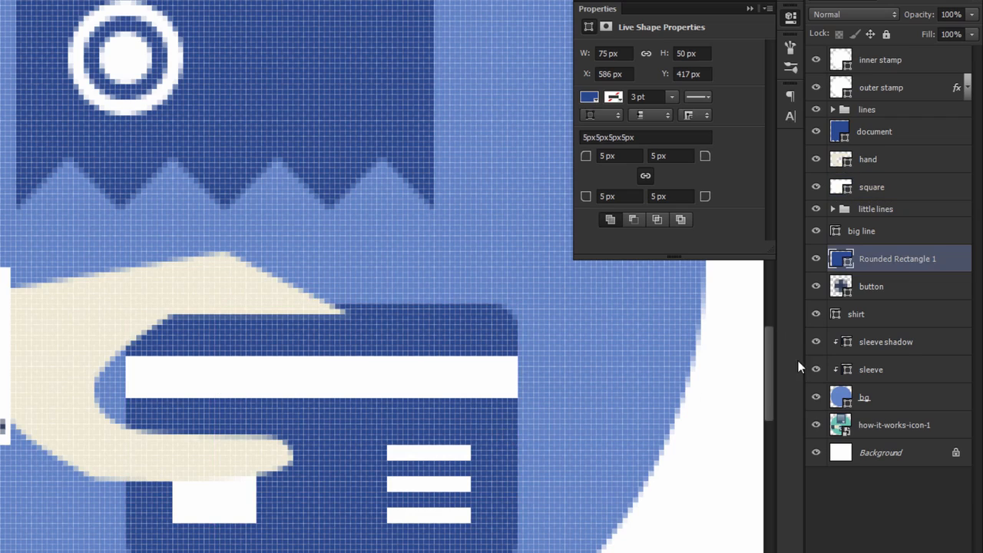
{"action": "double_click", "coordinate": [906, 261]}
{"action": "type", "text": "card bg"}
{"action": "key", "text": "Return"}
Group the layers from "card bg" up to "square" and name the group "card".
{"action": "left_click", "coordinate": [790, 15]}
{"action": "left_click", "coordinate": [473, 375], "text": "shift"}
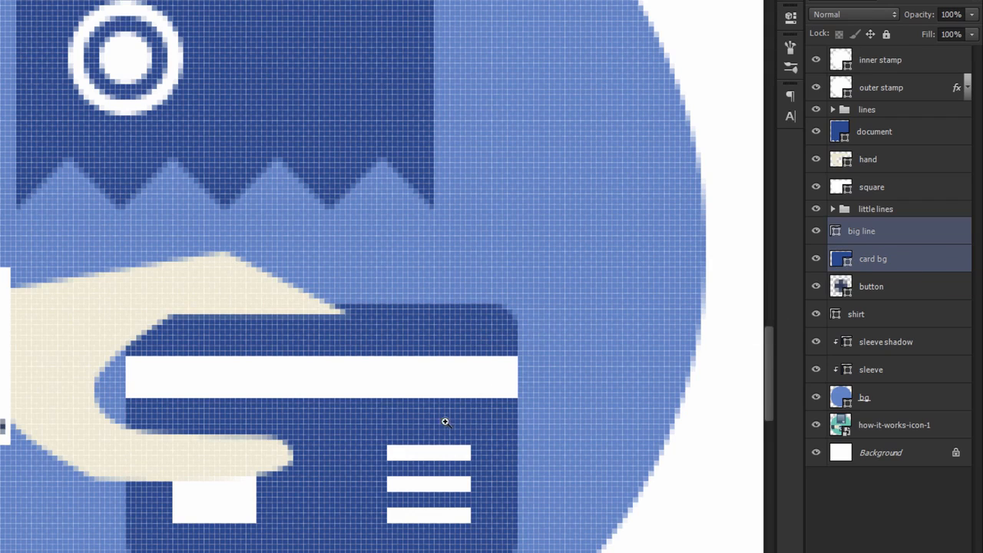
{"action": "left_click_drag", "start_coordinate": [443, 420], "coordinate": [465, 431]}
{"action": "left_click", "coordinate": [868, 190], "text": "shift"}
{"action": "key", "text": "ctrl+g"}
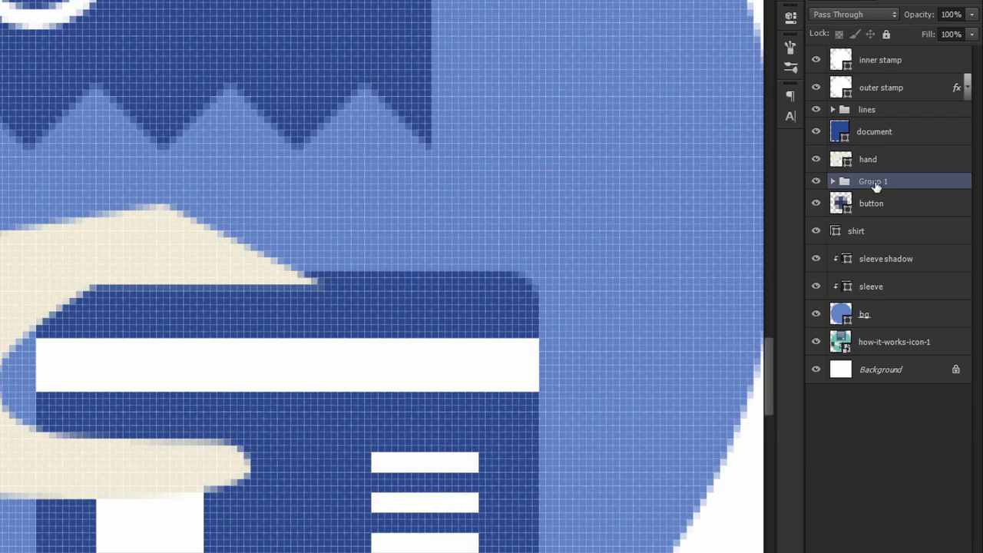
{"action": "double_click", "coordinate": [868, 181]}
{"action": "type", "text": "card"}
{"action": "key", "text": "Return"}
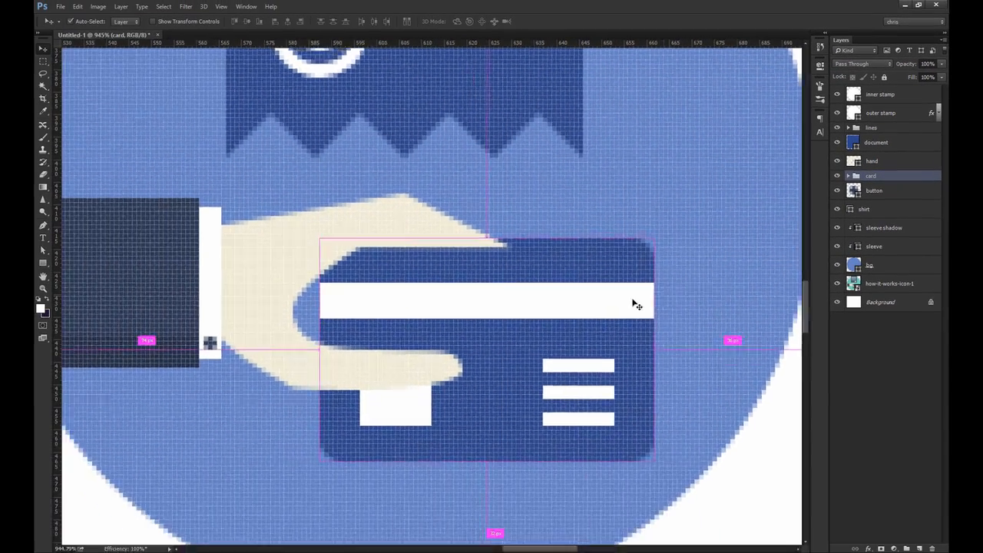
Shorten the hand's thumb over the card by moving its tip anchors back toward the palm.
{"action": "key", "text": "ctrl+1"}
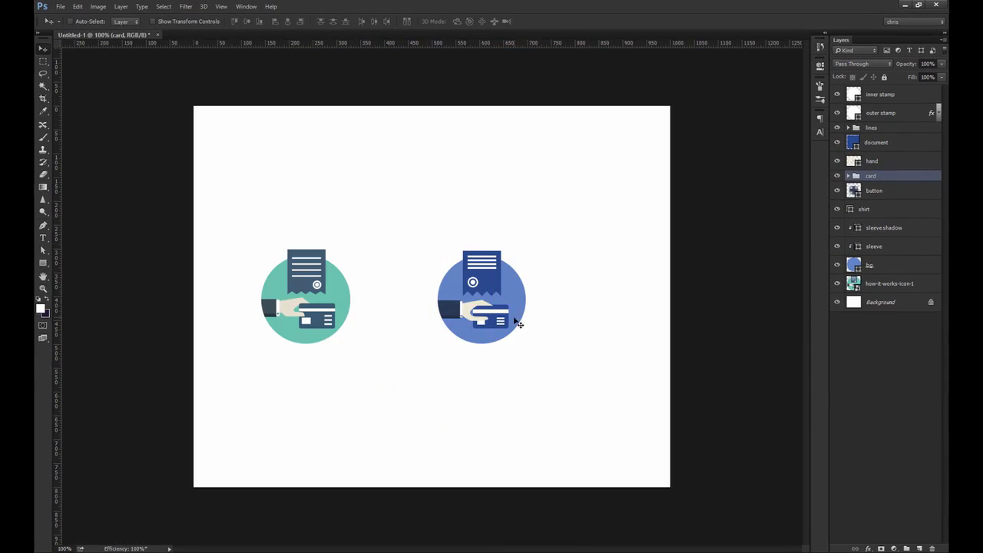
{"action": "left_click_drag", "start_coordinate": [479, 309], "coordinate": [518, 340]}
{"action": "scroll", "coordinate": [496, 323], "scroll_direction": "left", "scroll_amount": 3}
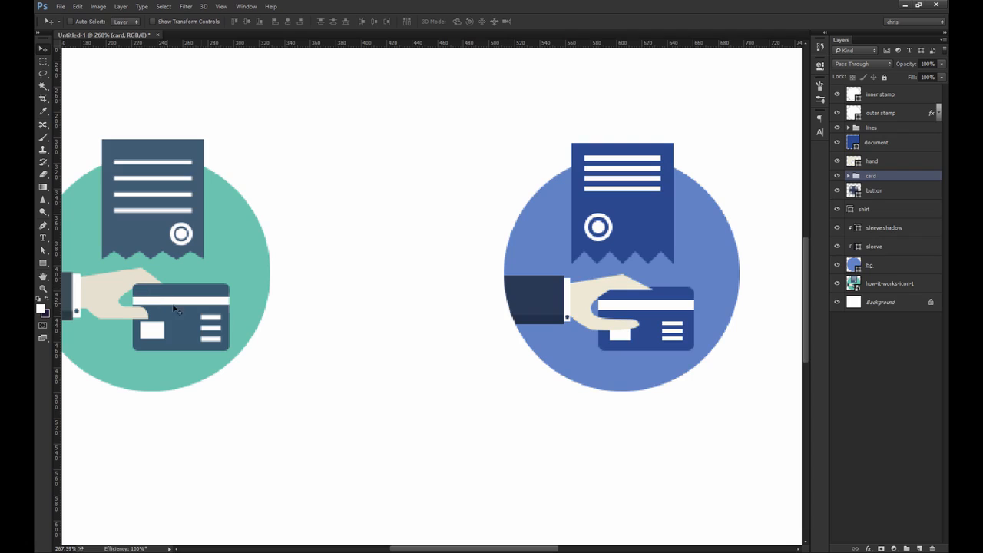
{"action": "left_click", "coordinate": [637, 329]}
{"action": "key", "text": "a"}
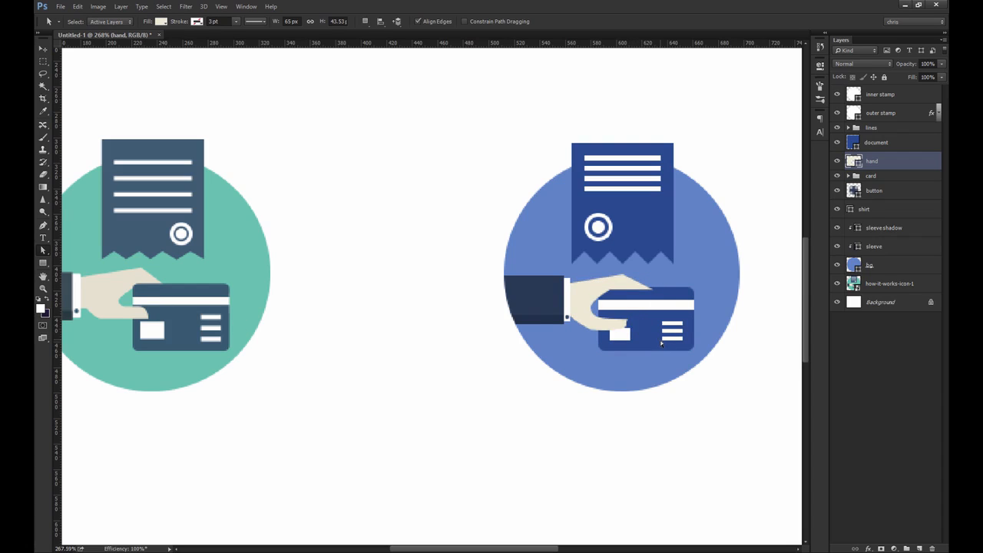
{"action": "left_click_drag", "start_coordinate": [659, 321], "coordinate": [688, 326]}
{"action": "left_click_drag", "start_coordinate": [620, 317], "coordinate": [619, 336]}
{"action": "key", "text": "shift+Left"}
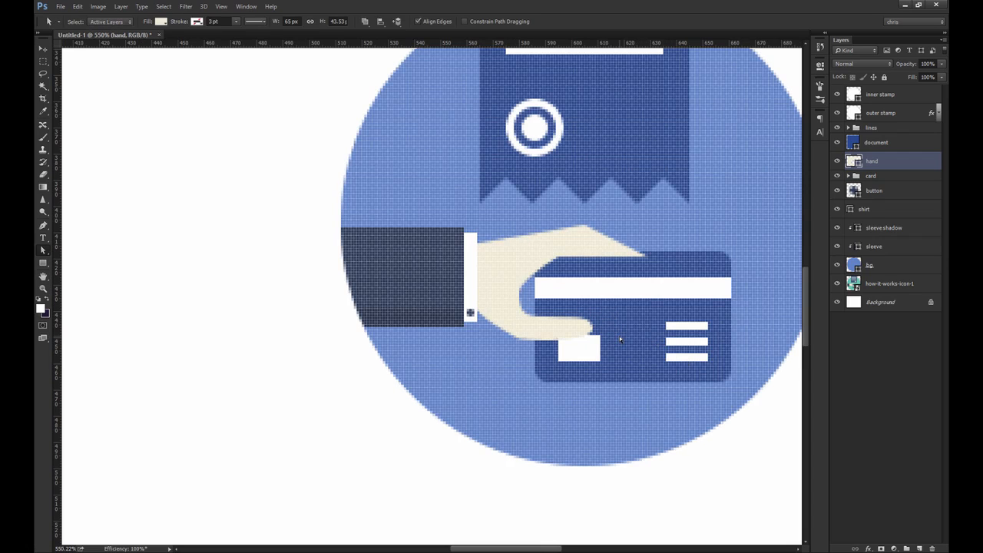
Add a layer mask to the hand that hides everything inside the outline of "card bg".
{"action": "key", "text": "b"}
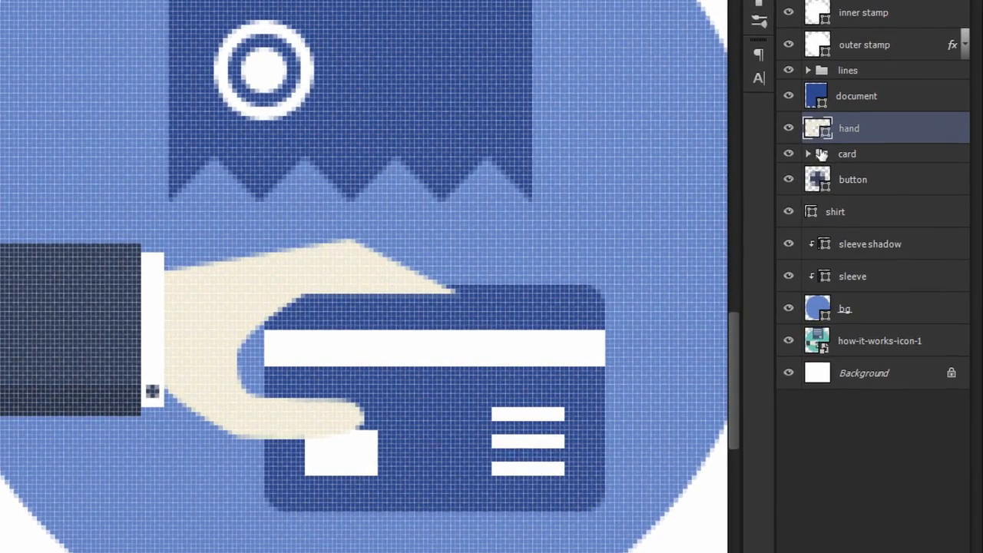
{"action": "left_click", "coordinate": [848, 177]}
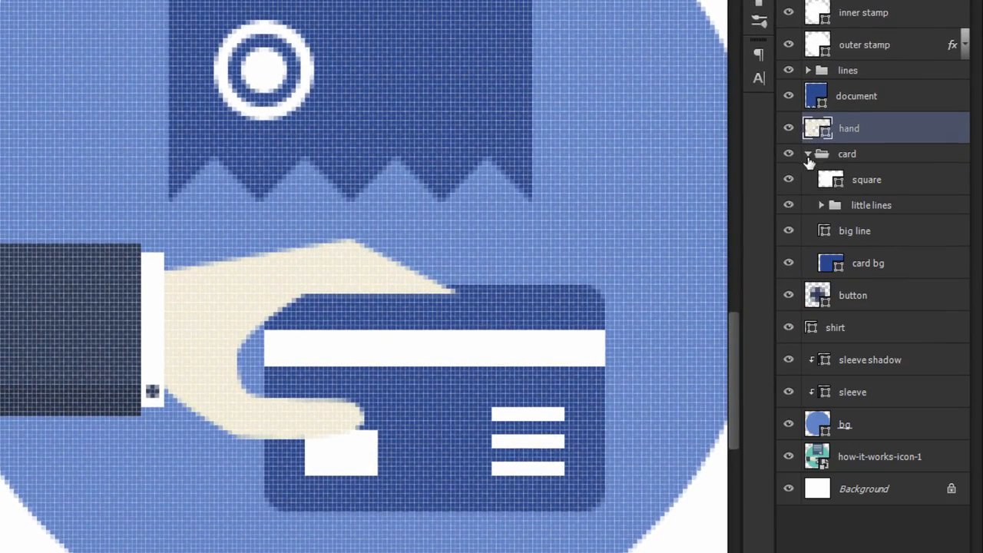
{"action": "left_click", "coordinate": [830, 262], "text": "ctrl"}
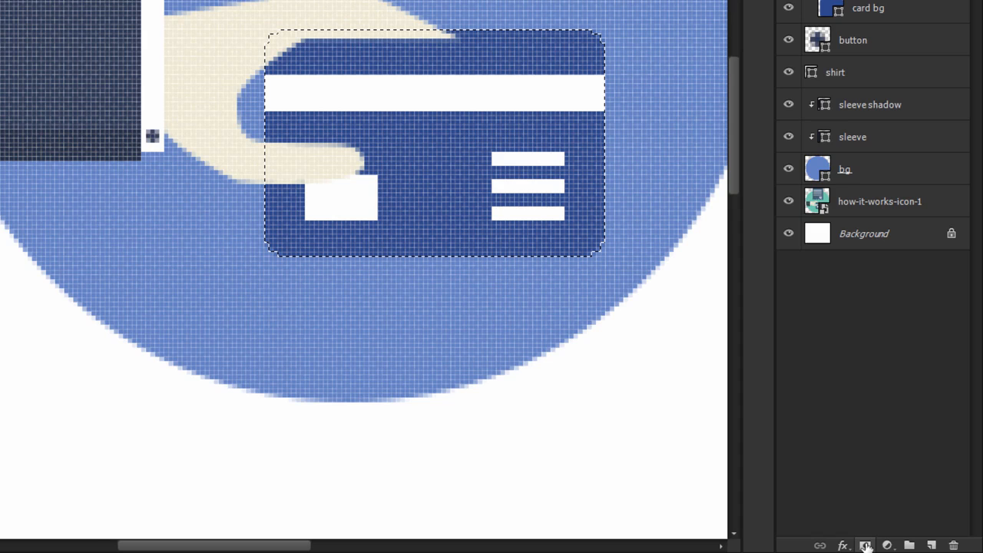
{"action": "left_click", "coordinate": [866, 546], "text": "alt"}
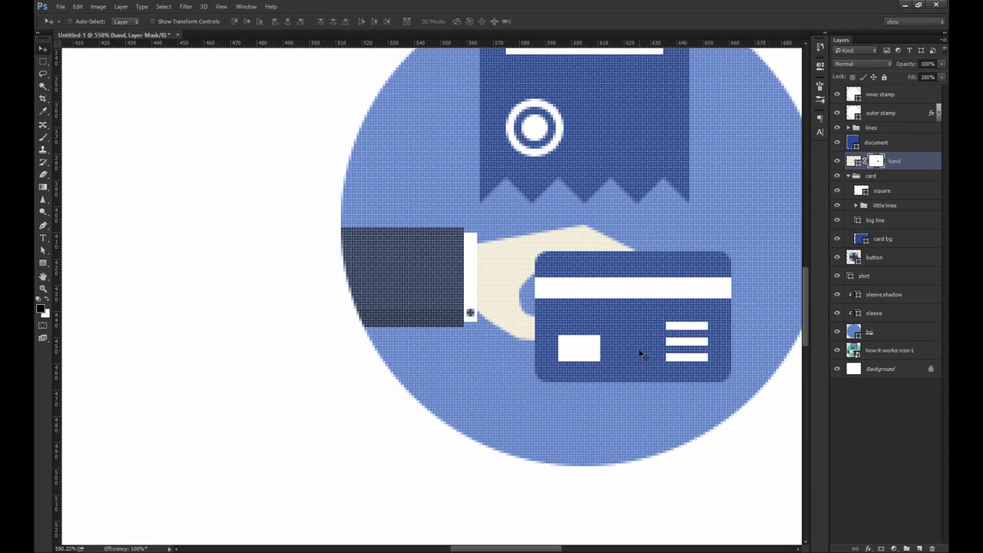
Set up the Brush with a hard round 30 px tip at 100% hardness.
{"action": "key", "text": "b"}
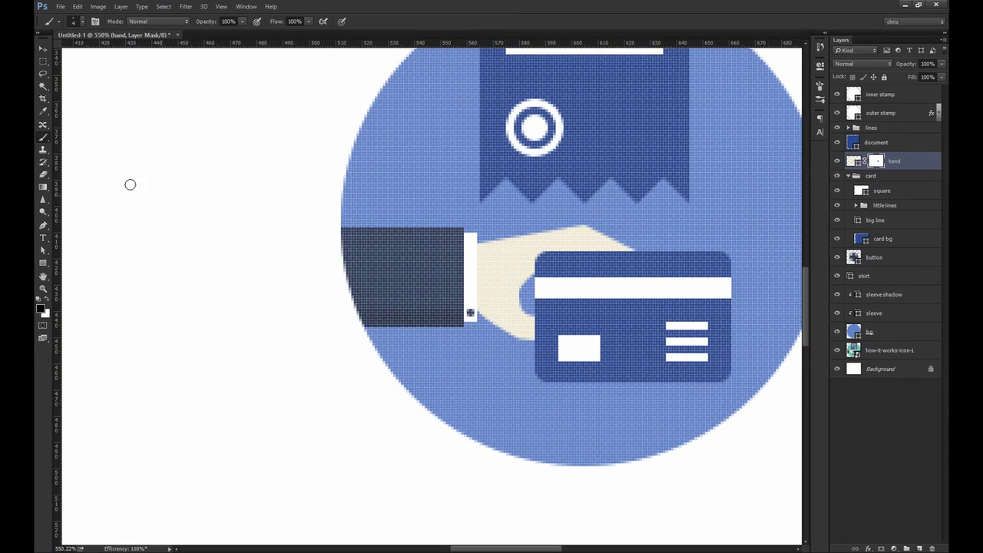
{"action": "left_click", "coordinate": [95, 21]}
{"action": "left_click", "coordinate": [719, 96]}
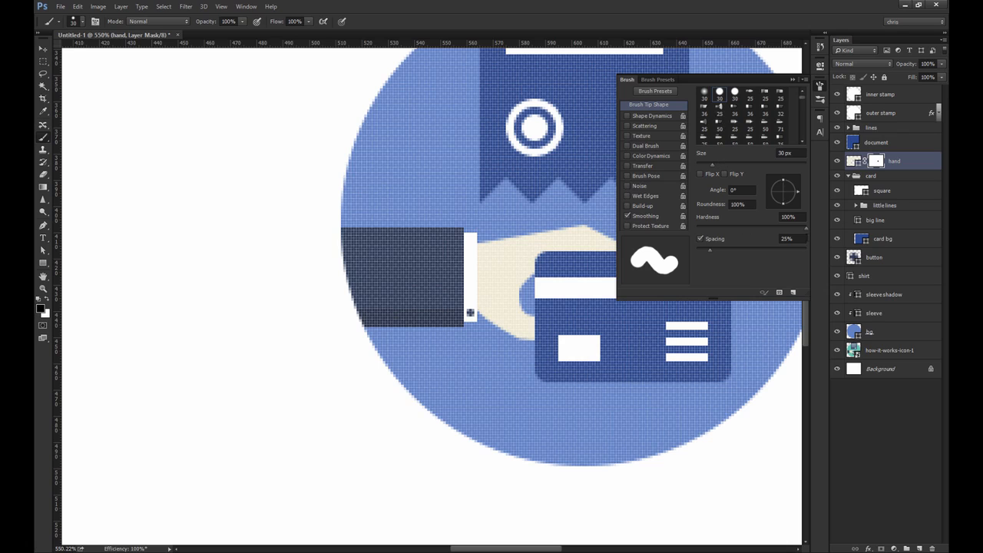
{"action": "left_click", "coordinate": [819, 86]}
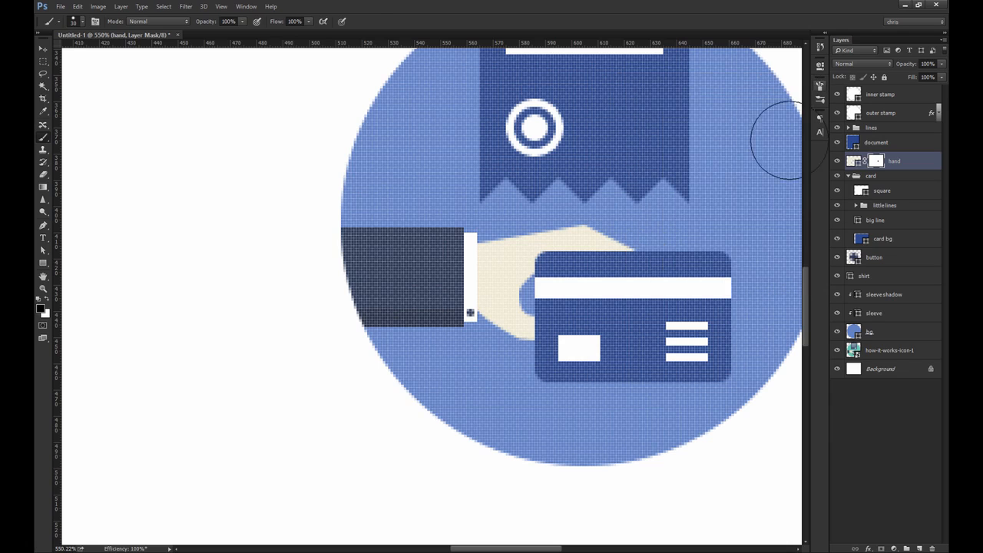
Paint white with a smaller brush on the hand's mask to reveal the thumb over the card.
{"action": "scroll", "coordinate": [615, 317], "scroll_direction": "up", "scroll_amount": 3}
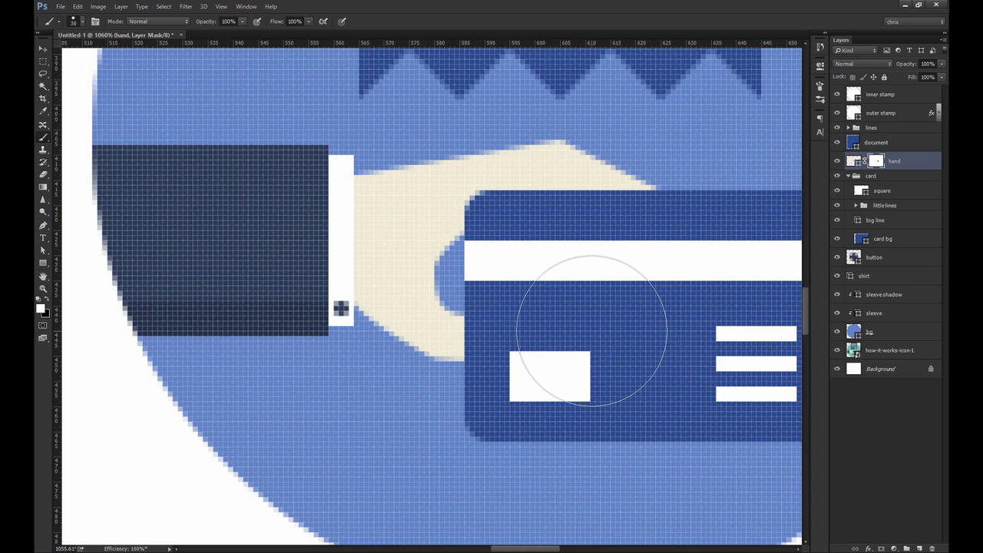
{"action": "key", "text": "bracketleft"}
{"action": "key", "text": "bracketleft"}
{"action": "key", "text": "bracketleft"}
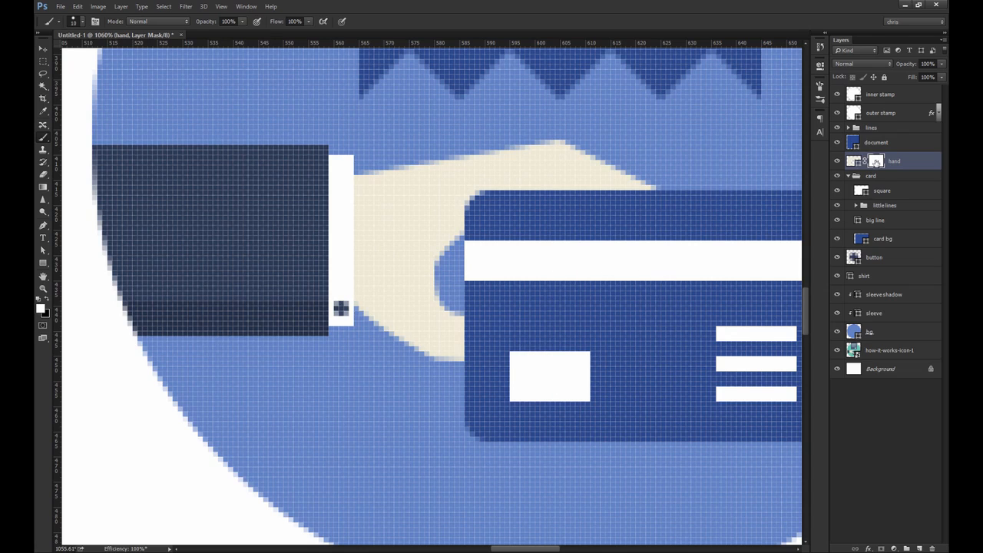
{"action": "mouse_move", "coordinate": [467, 330]}
{"action": "left_mouse_down"}
{"action": "mouse_move", "coordinate": [559, 323]}
{"action": "mouse_move", "coordinate": [456, 341]}
{"action": "mouse_move", "coordinate": [592, 325]}
{"action": "left_mouse_up"}
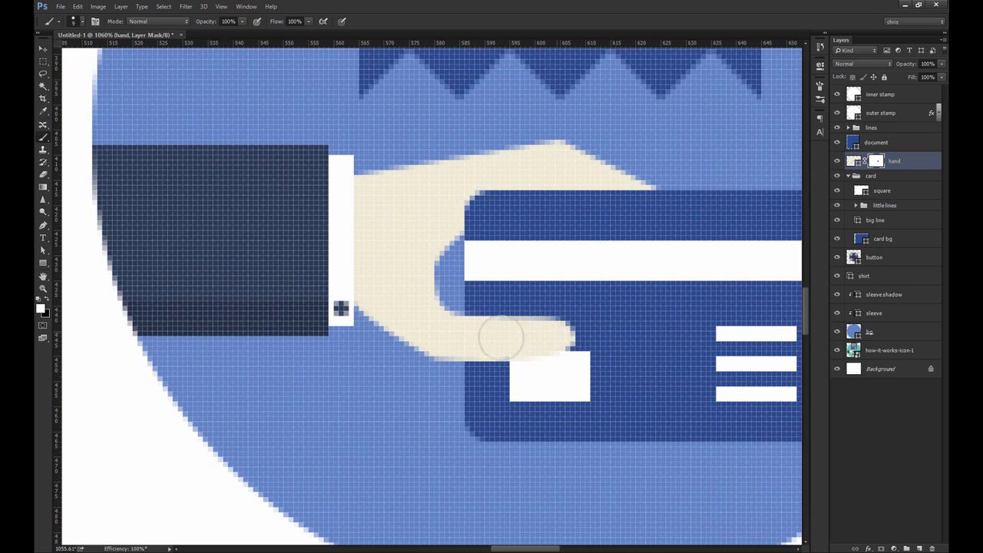
Compare the masked hand and card with the reference icon, checking the hand's shape and its mask.
{"action": "key", "text": "ctrl+1"}
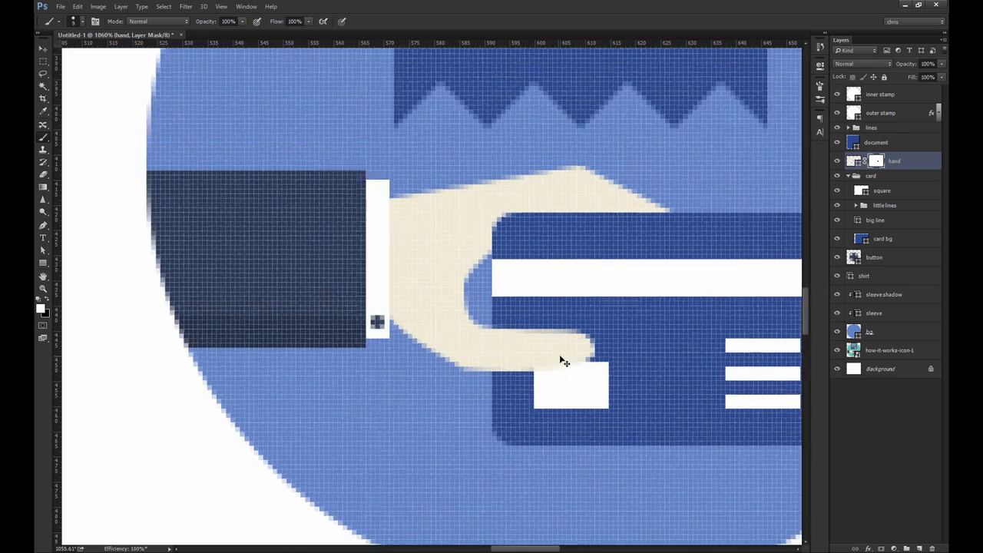
{"action": "key", "text": "v"}
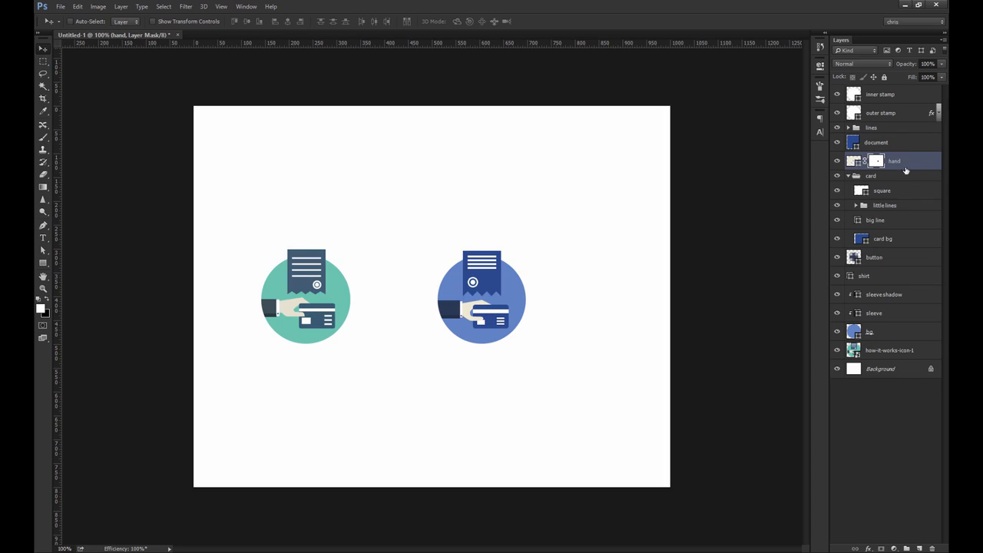
{"action": "left_click", "coordinate": [854, 163]}
{"action": "key", "text": "b"}
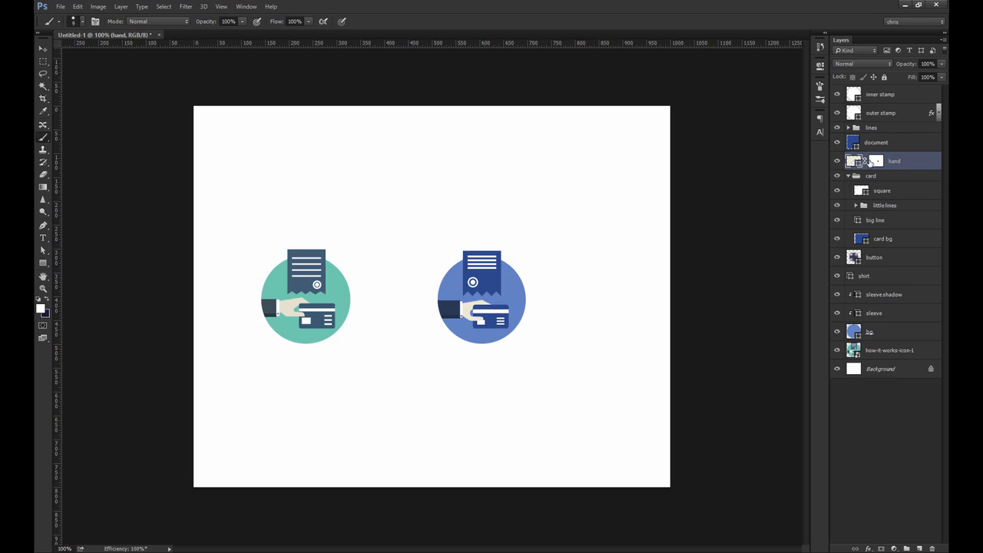
{"action": "left_click", "coordinate": [872, 163]}
{"action": "left_click_drag", "start_coordinate": [508, 306], "coordinate": [540, 338]}
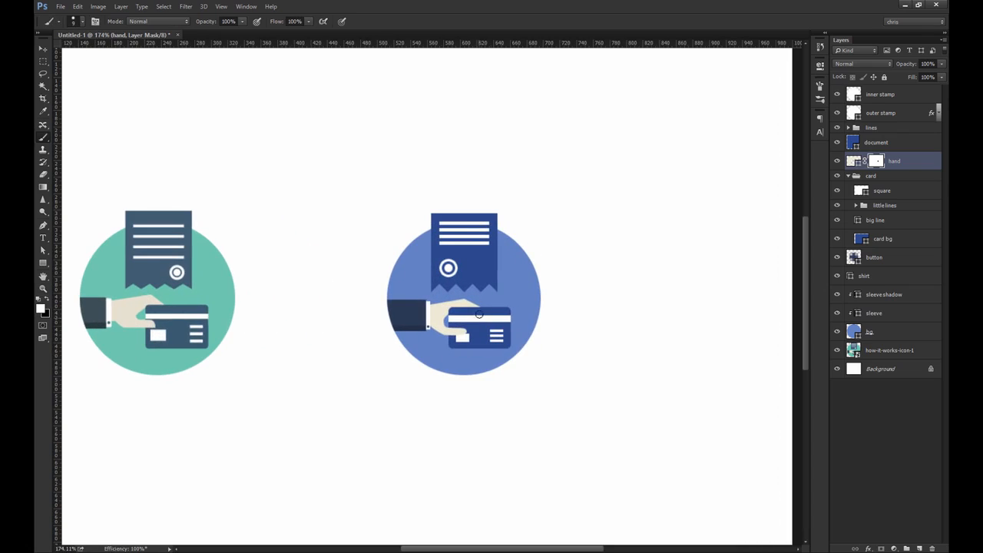
{"action": "key", "text": "v"}
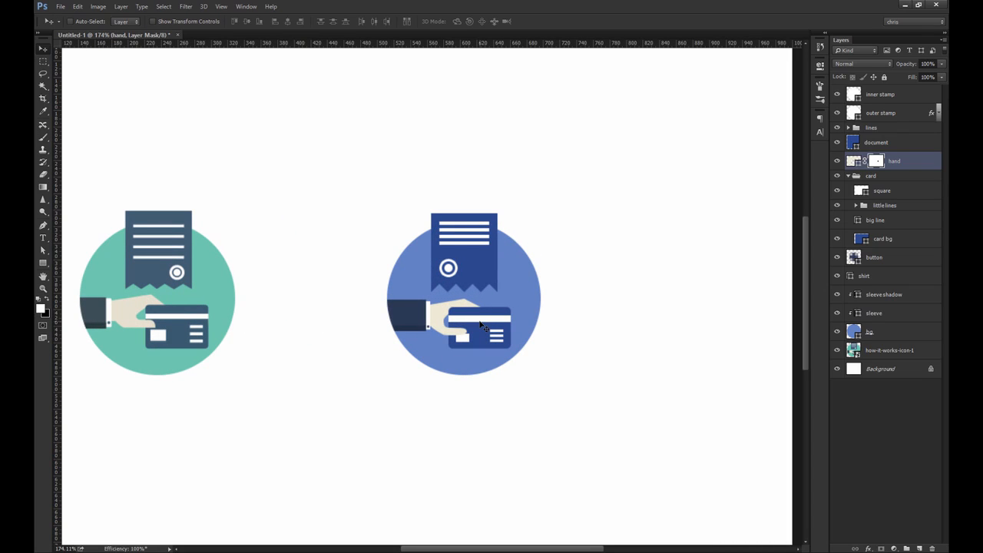
Collapse the "card" group, then group the layers from "inner stamp" down to "bg" and name the group "custom graphic".
{"action": "left_click", "coordinate": [849, 176]}
{"action": "key", "text": "ctrl+1"}
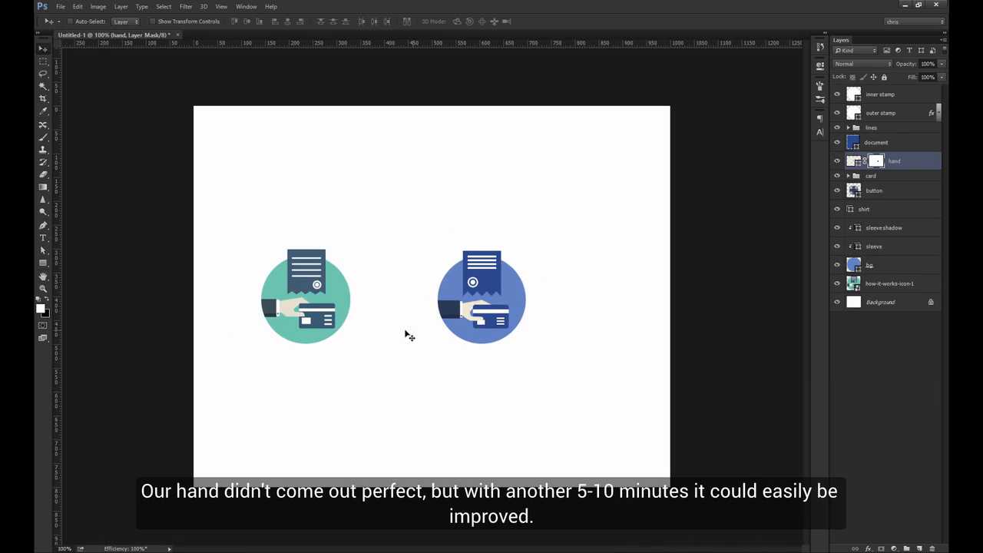
{"action": "left_click", "coordinate": [899, 97]}
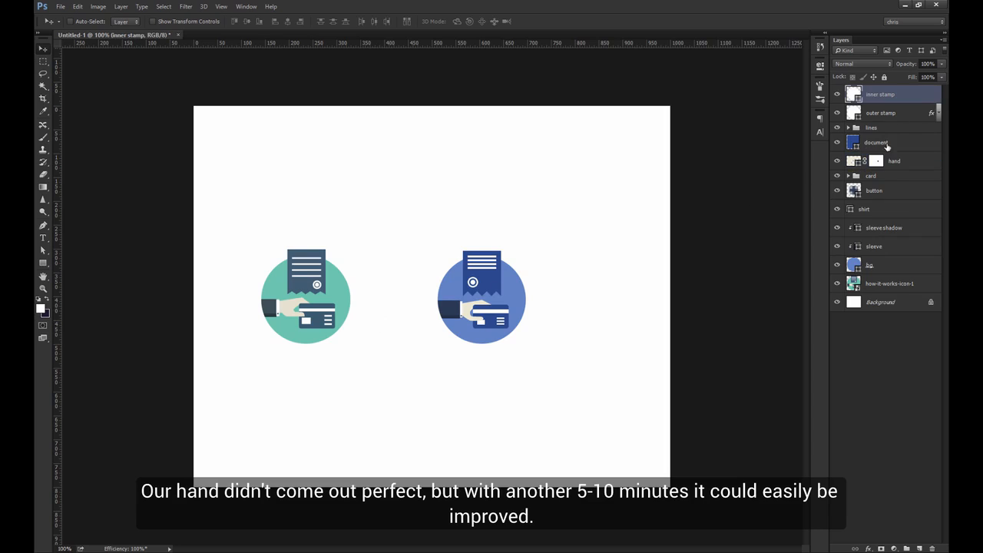
{"action": "left_click", "coordinate": [885, 266], "text": "shift"}
{"action": "key", "text": "ctrl+g"}
{"action": "double_click", "coordinate": [876, 91]}
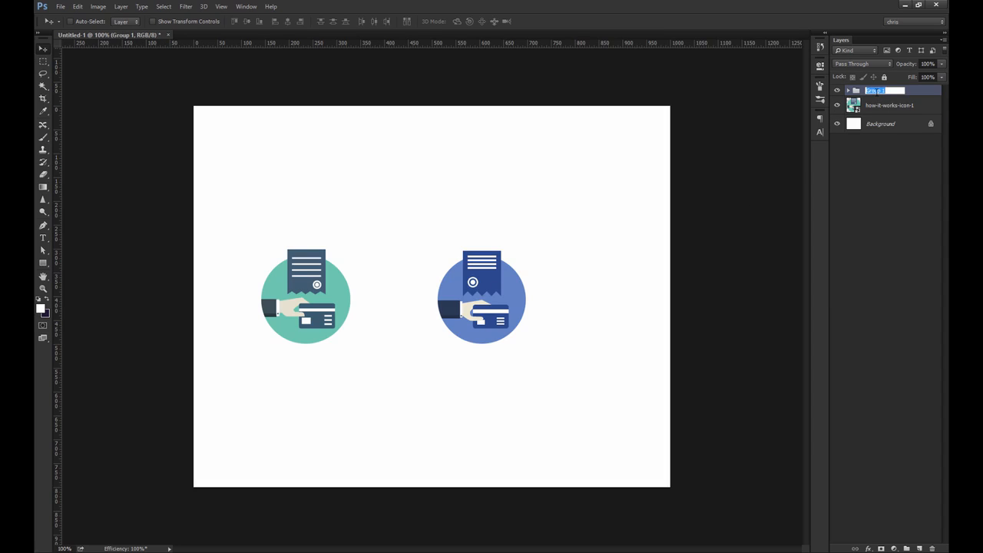
{"action": "type", "text": "custom graphic"}
{"action": "key", "text": "Return"}
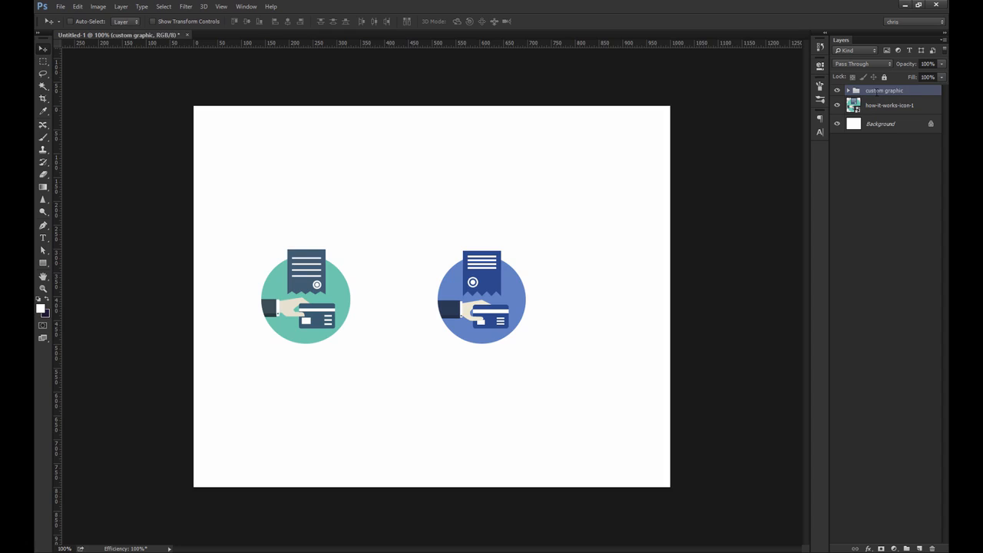
Move the "custom graphic" group directly beside the green reference icon and inspect its hand up close.
{"action": "left_click_drag", "start_coordinate": [471, 307], "coordinate": [362, 334]}
{"action": "key", "text": "ctrl+space"}
{"action": "left_click", "coordinate": [528, 332], "text": "ctrl"}
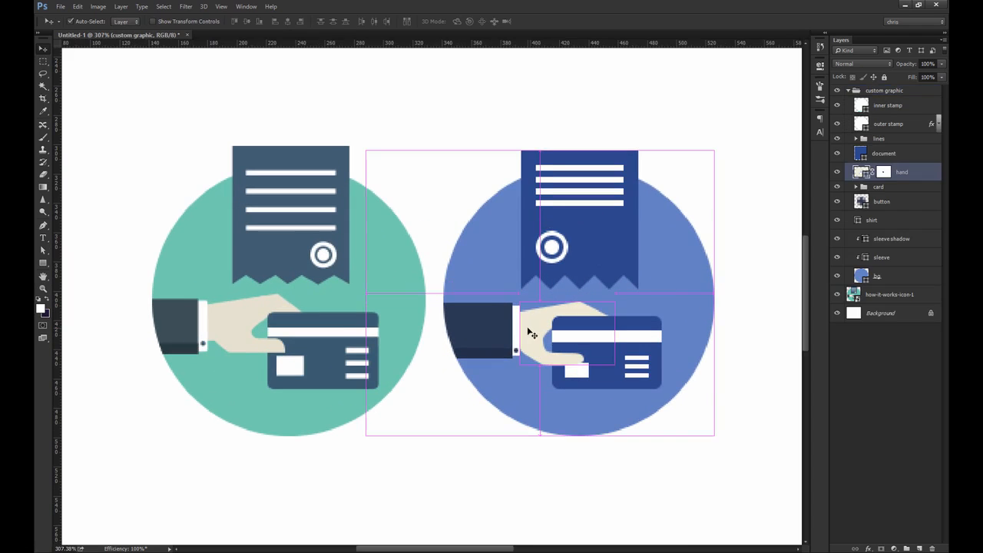
{"action": "key", "text": "a"}
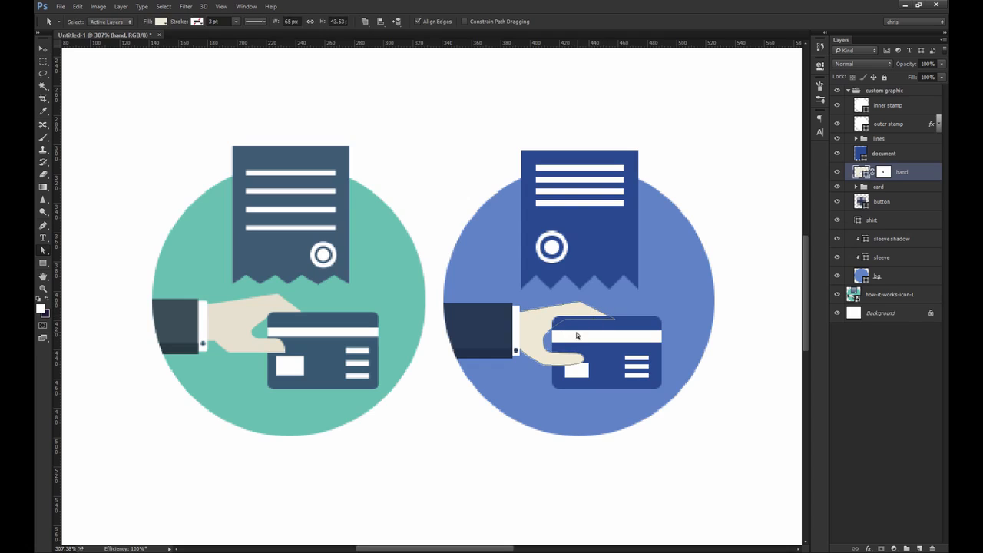
{"action": "key", "text": "v"}
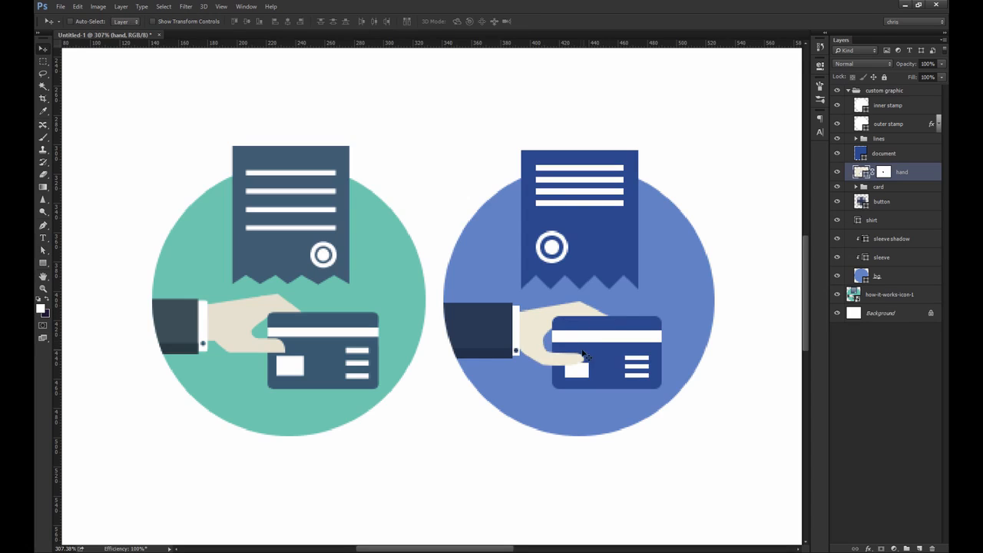
{"action": "key", "text": "ctrl+1"}
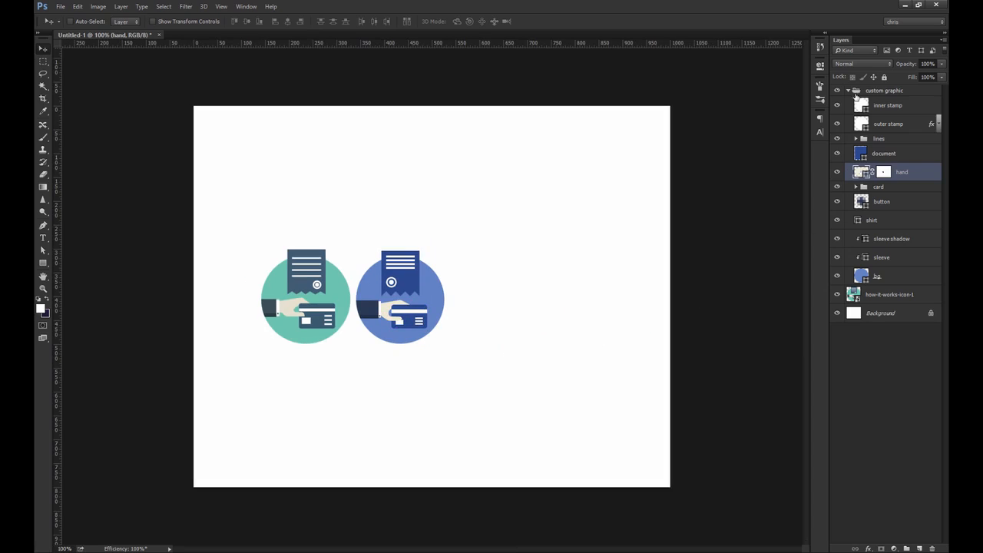
{"action": "left_click", "coordinate": [848, 90]}
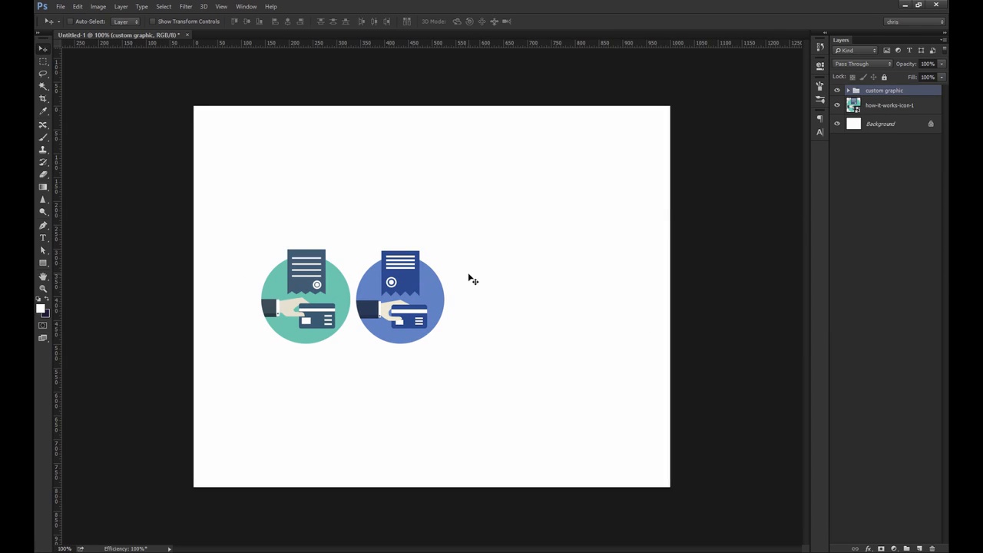